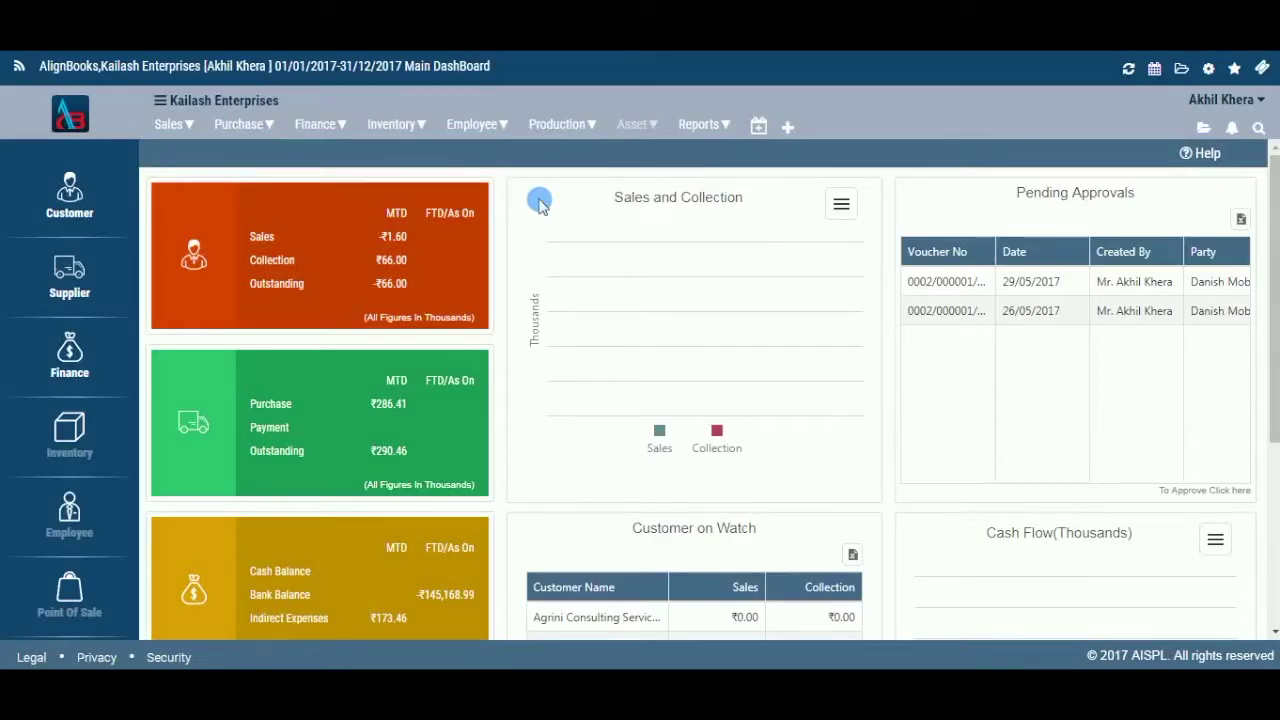
# Step: Go to the Item master list through the Inventory menu
pyautogui.click(425, 130)
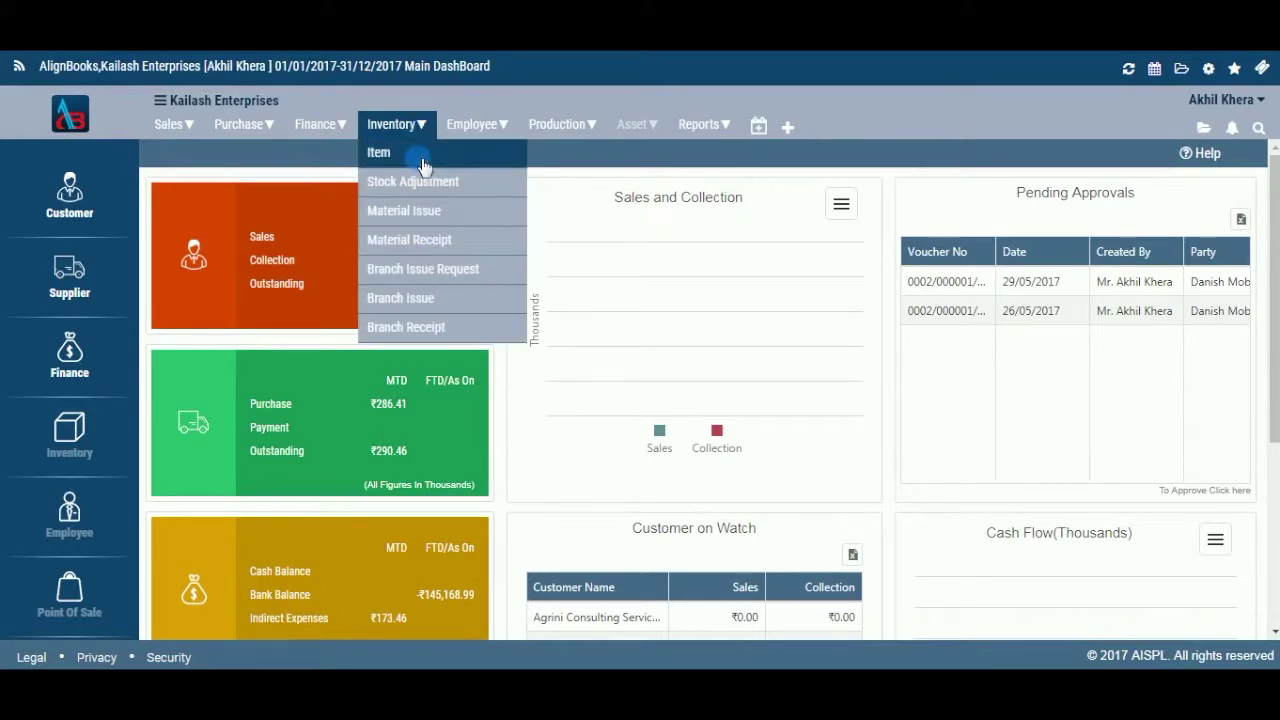
pyautogui.click(592, 230)
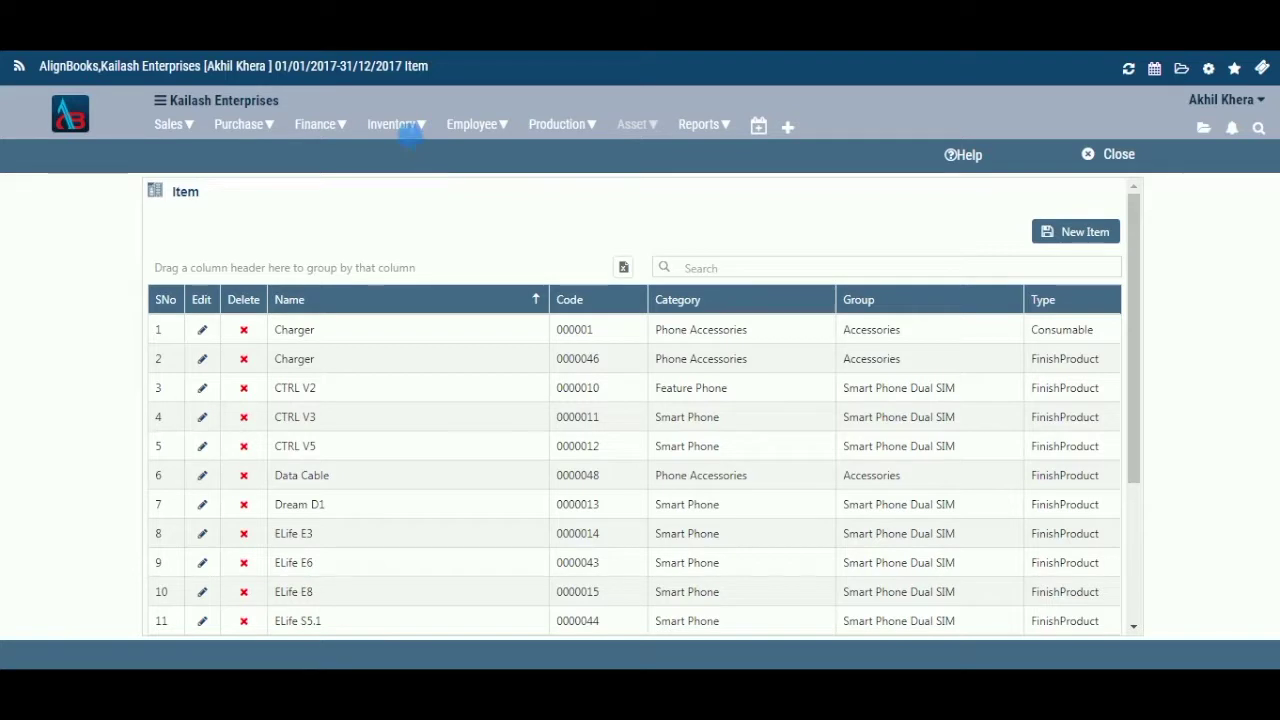
# Step: Return to the Item master list and start a new item of kind Inventory
pyautogui.click(410, 125)
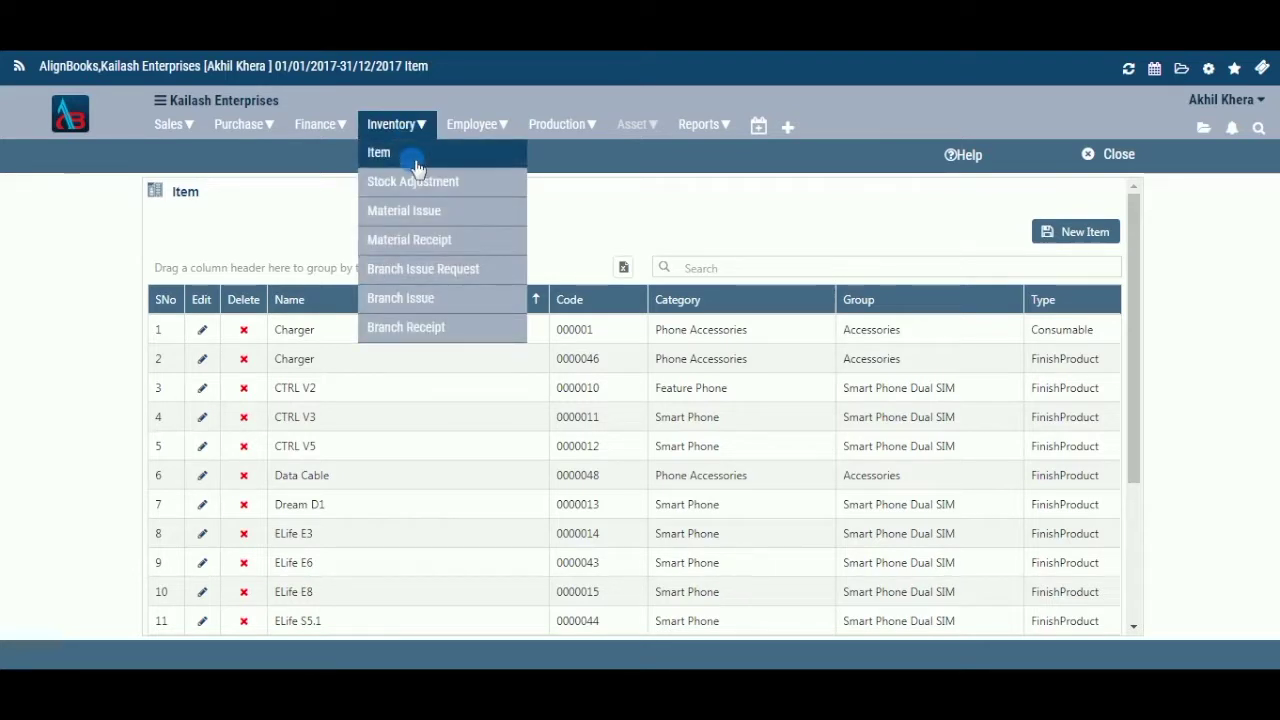
pyautogui.click(427, 167)
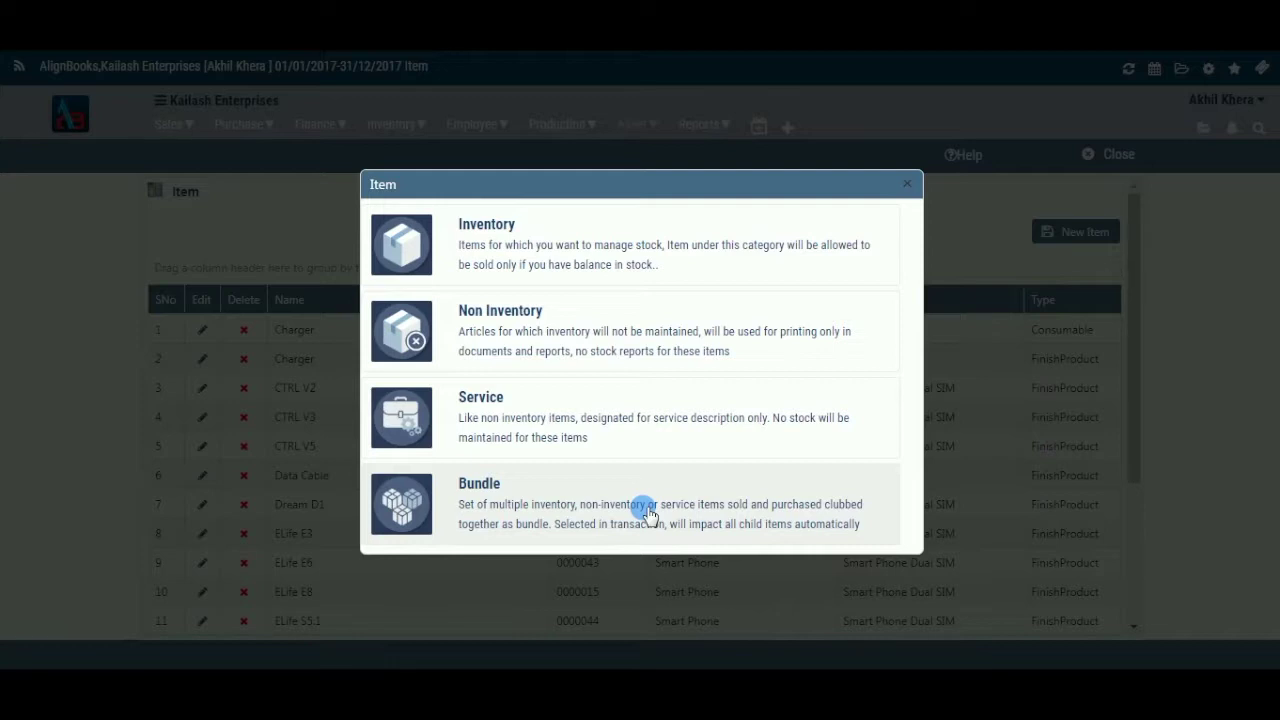
pyautogui.click(590, 260)
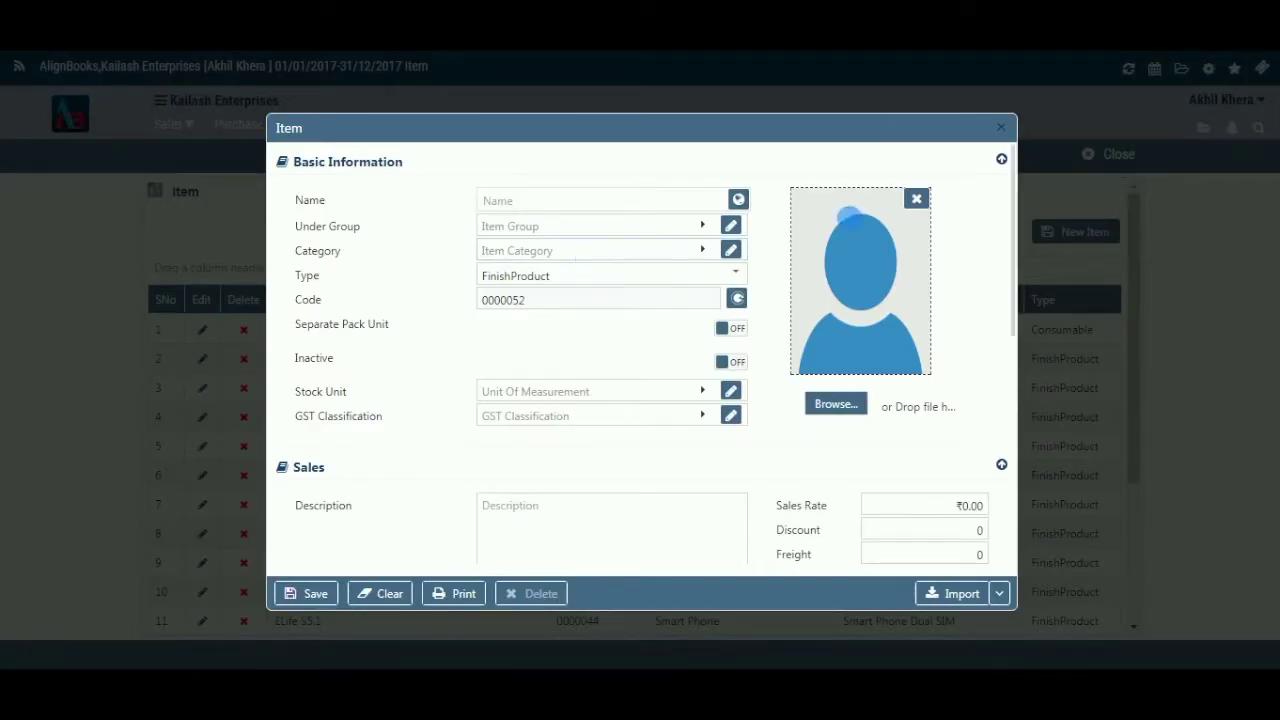
# Step: Collapse the Sales, Purchase, Inventory and Custom Field sections, leaving Basic Information expanded
pyautogui.click(1001, 163)
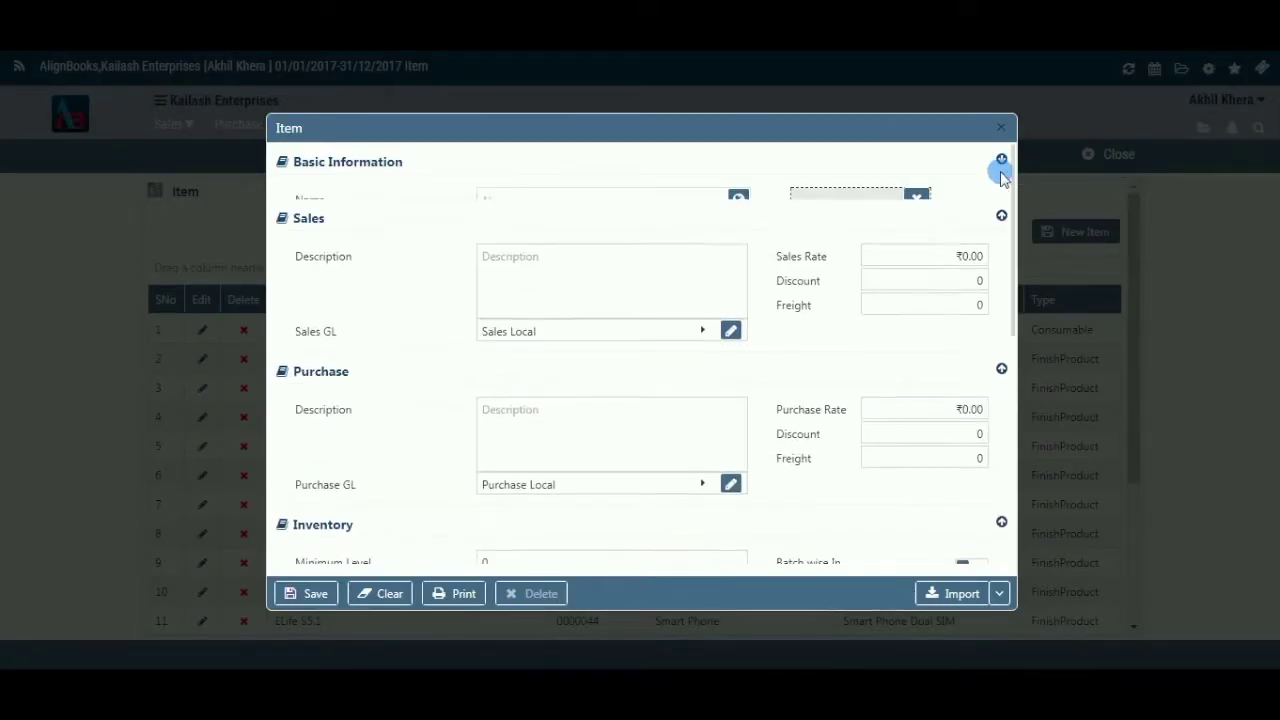
pyautogui.click(1001, 194)
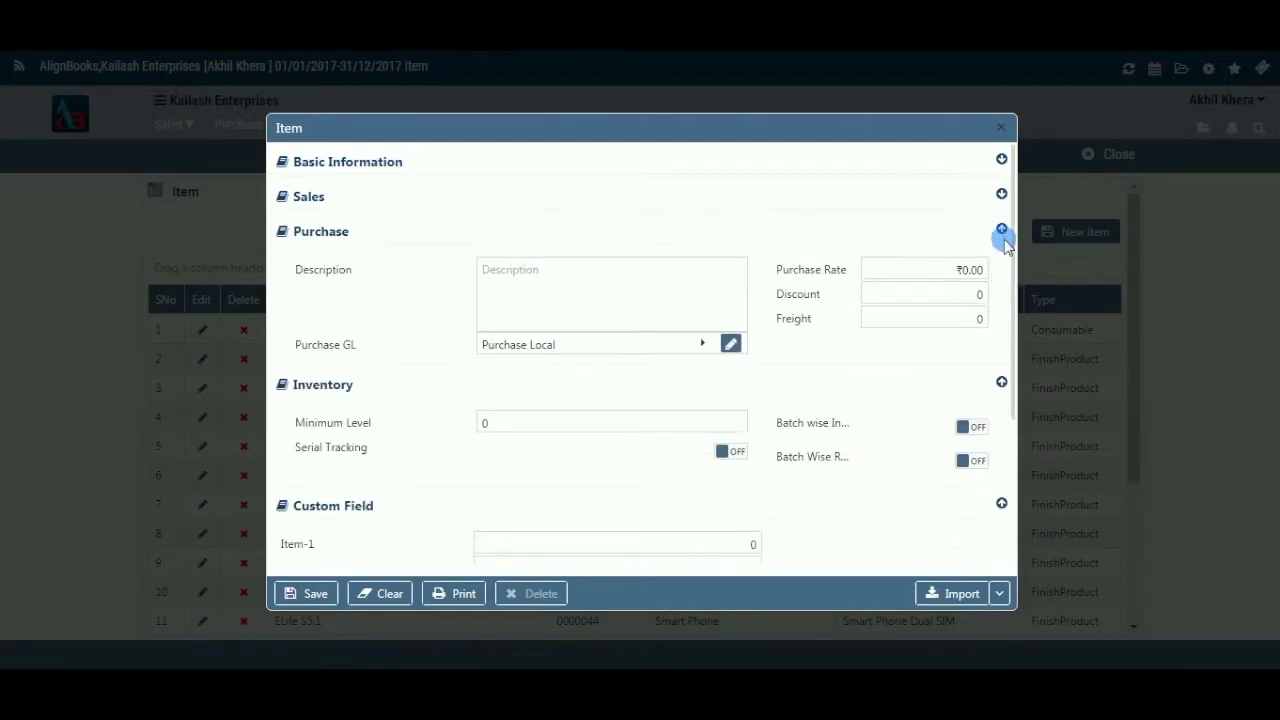
pyautogui.click(1002, 230)
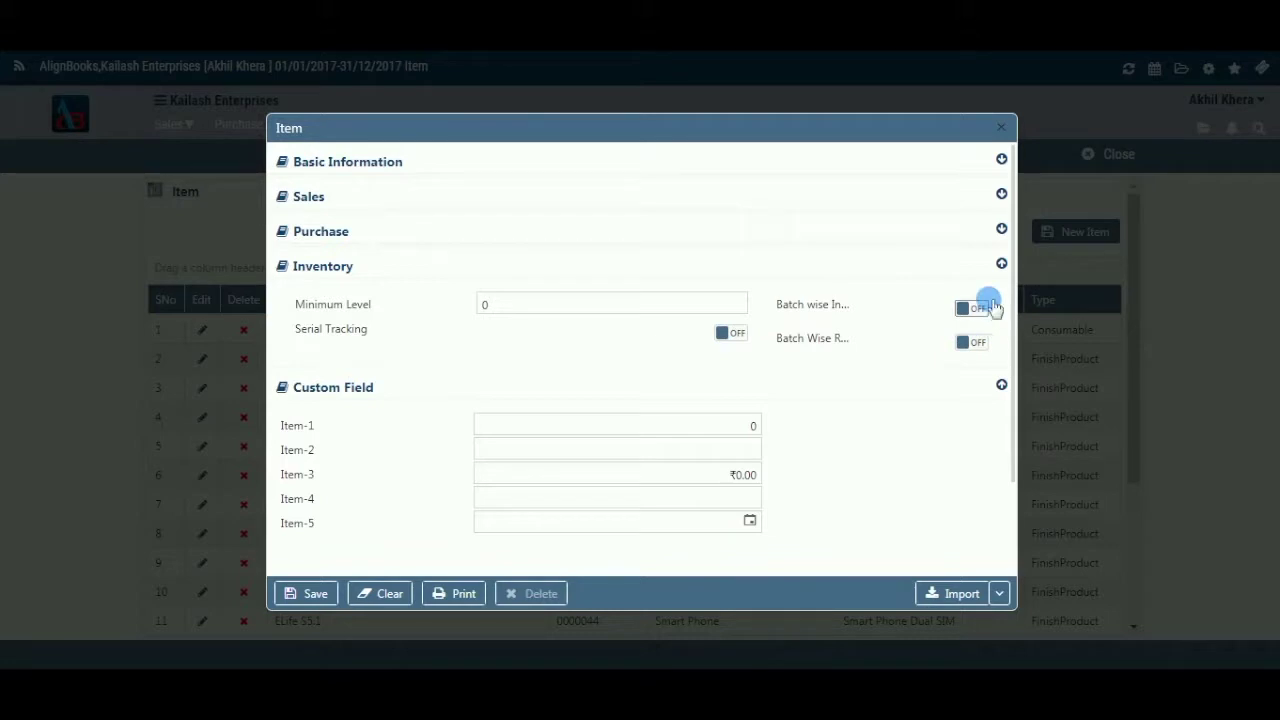
pyautogui.click(1001, 263)
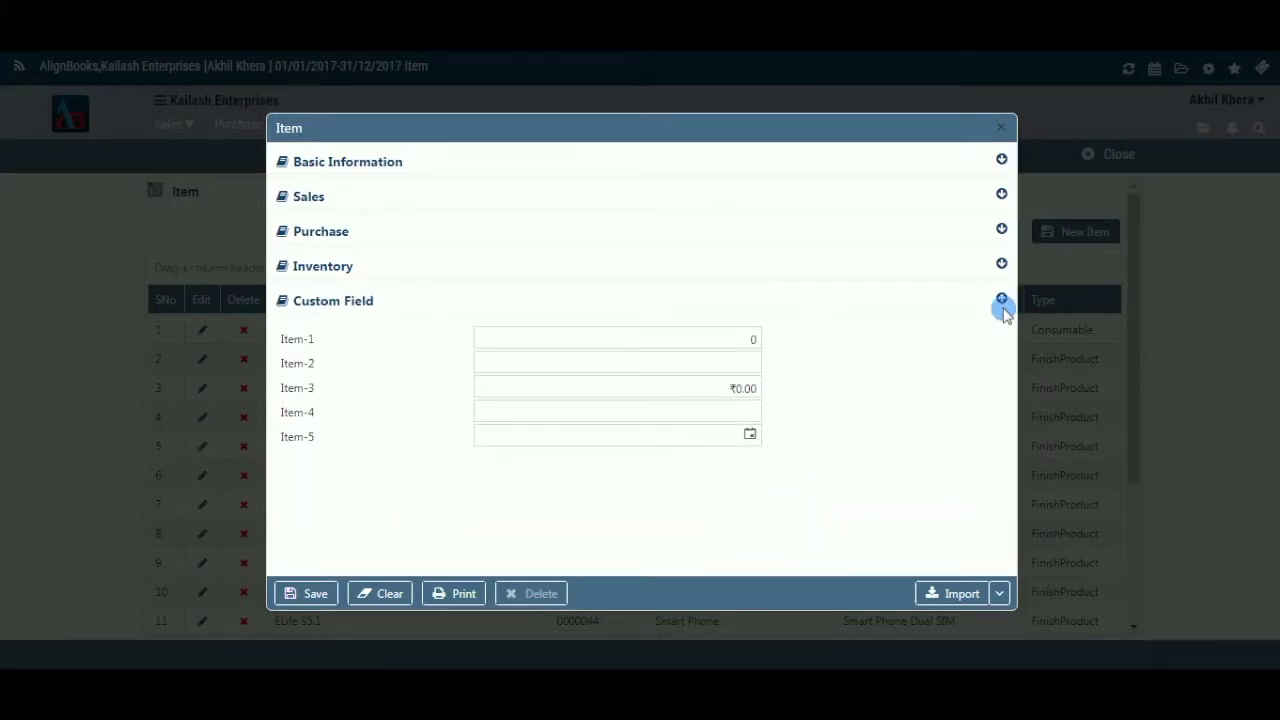
pyautogui.click(1002, 300)
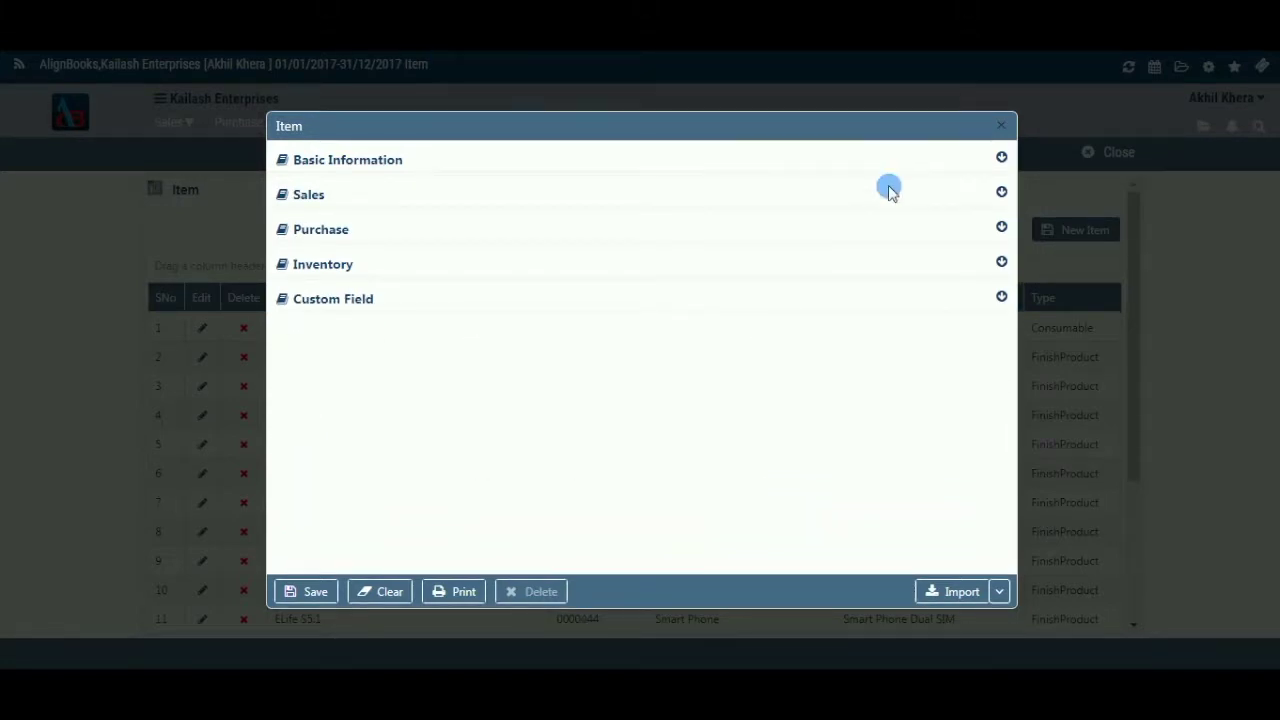
pyautogui.click(1000, 158)
pyautogui.click(652, 205)
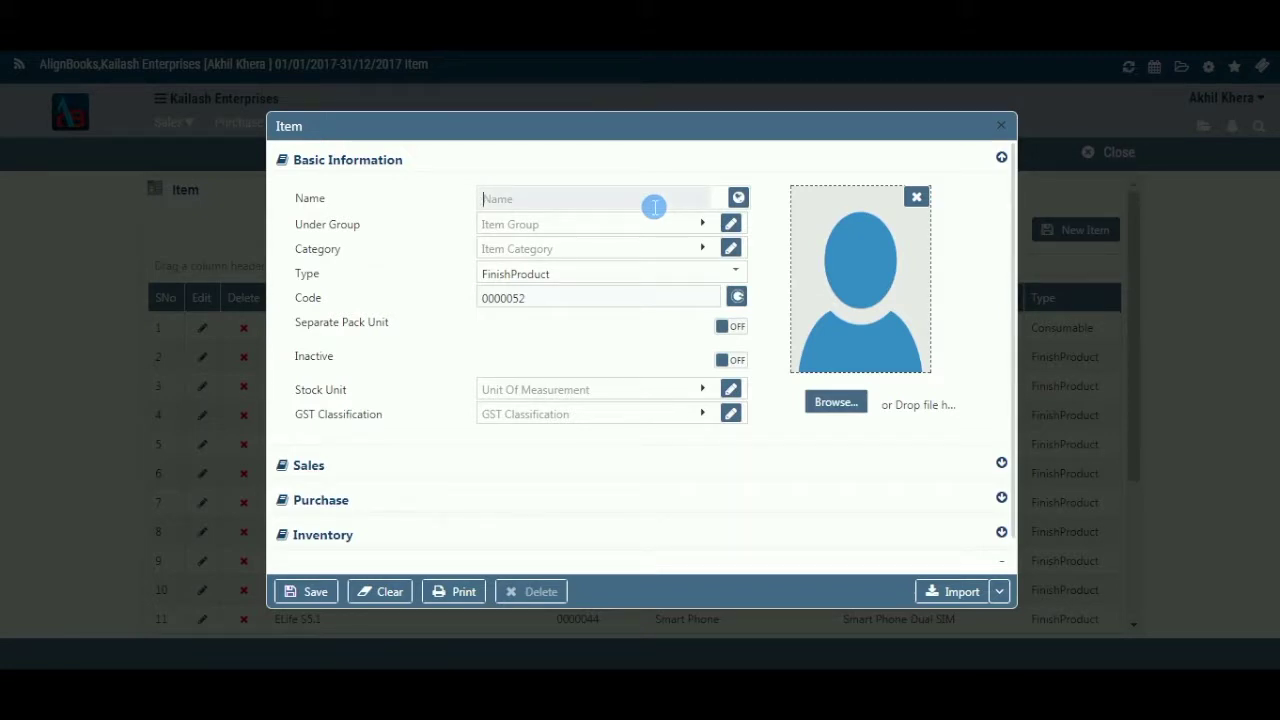
# Step: Name the item 'Charger' and choose Accessories as its Under Group
pyautogui.write('Charger')
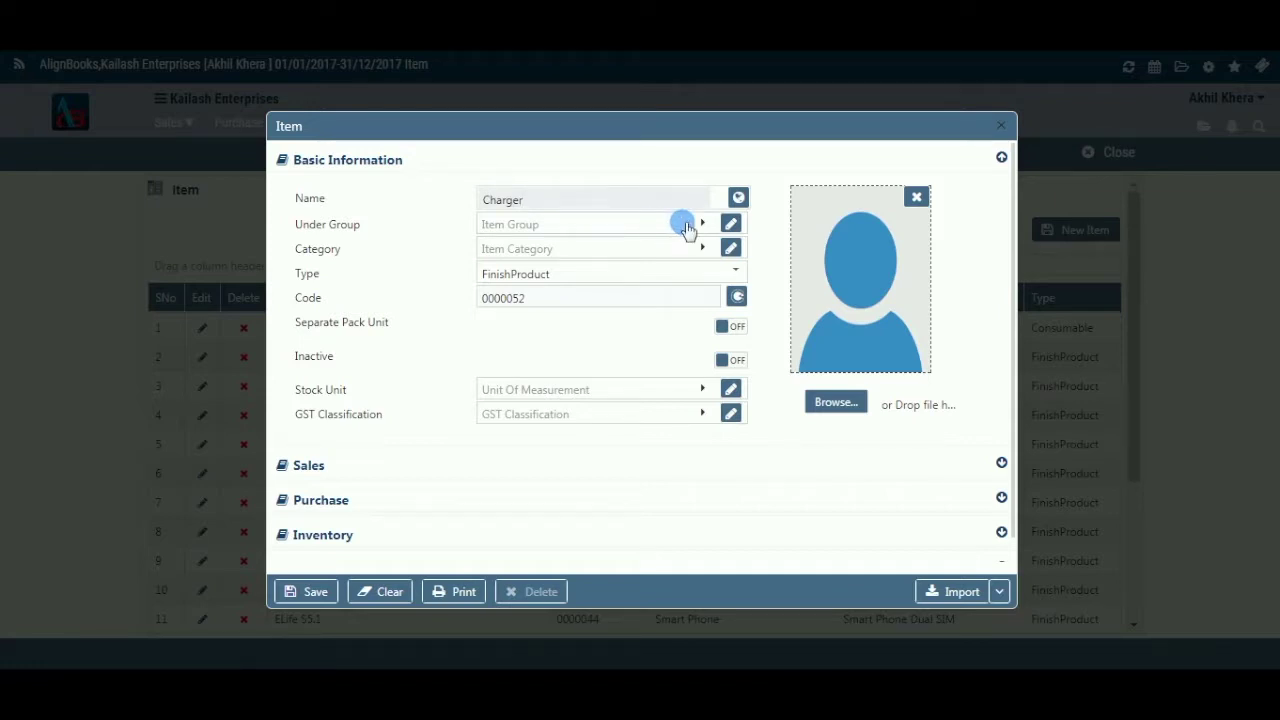
pyautogui.click(700, 226)
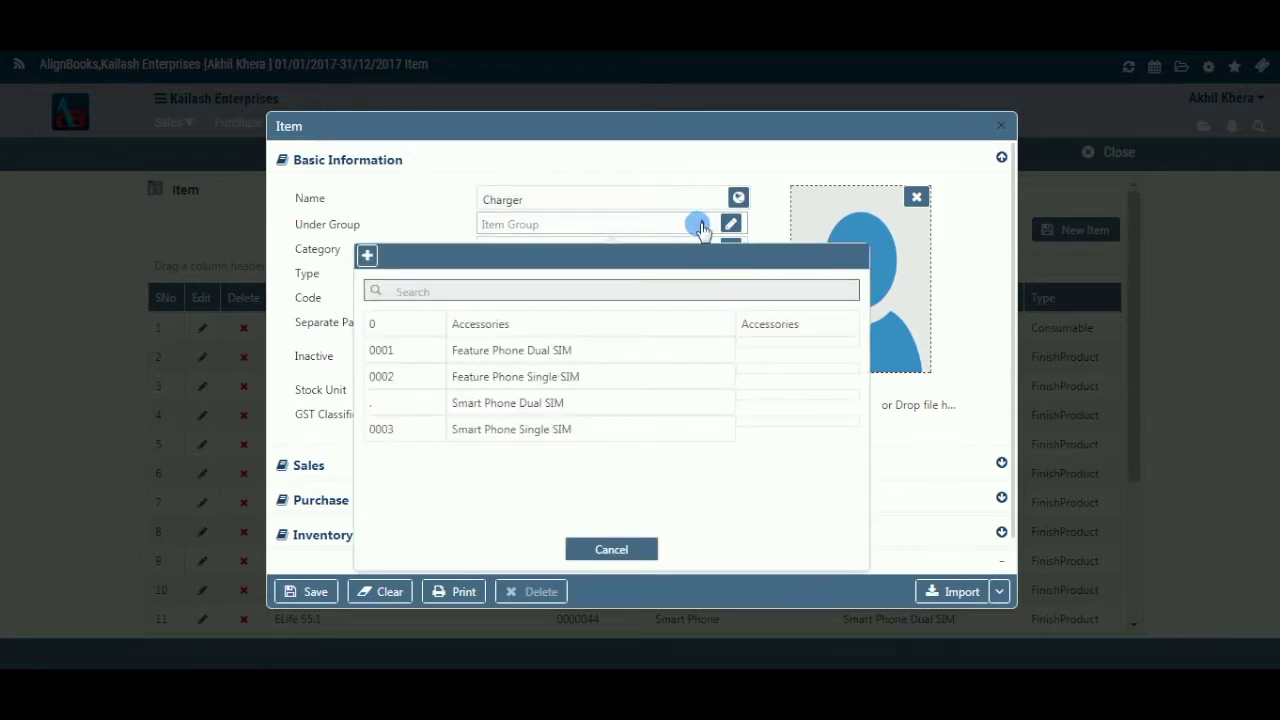
pyautogui.click(642, 329)
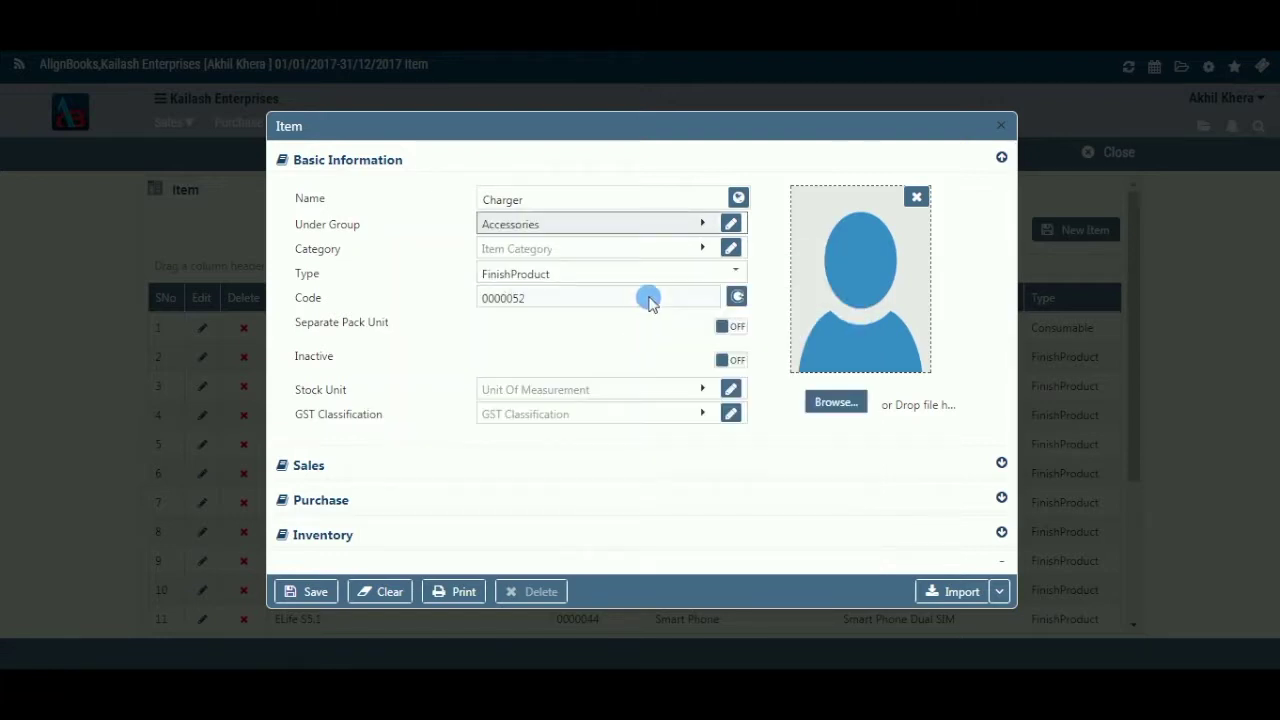
# Step: Look over the new item group form and its parent list, then close it unsaved
pyautogui.click(705, 228)
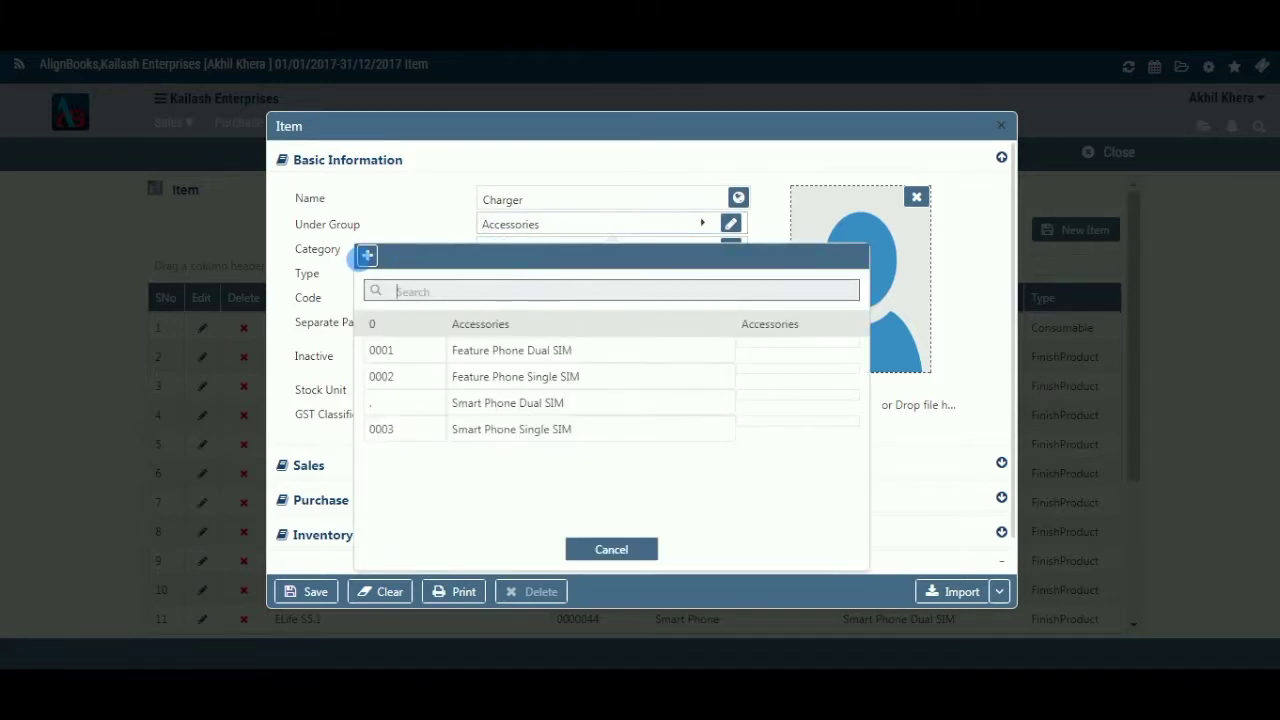
pyautogui.click(367, 257)
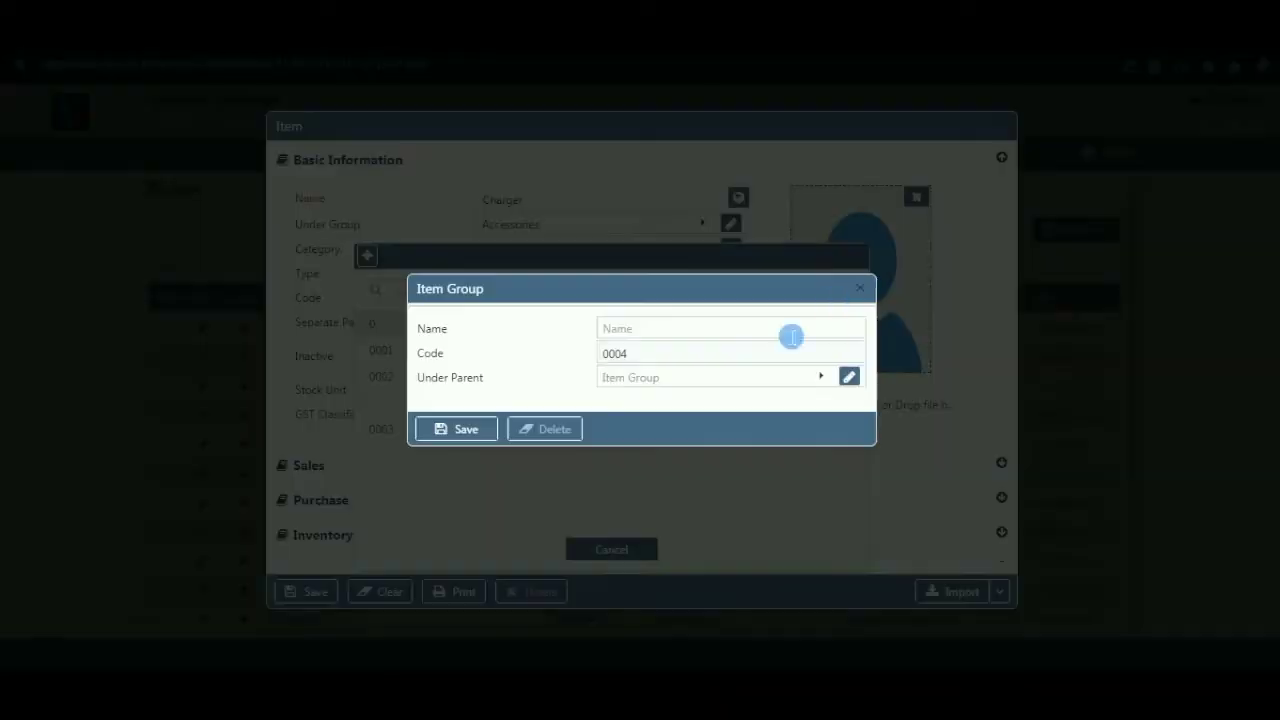
pyautogui.click(657, 333)
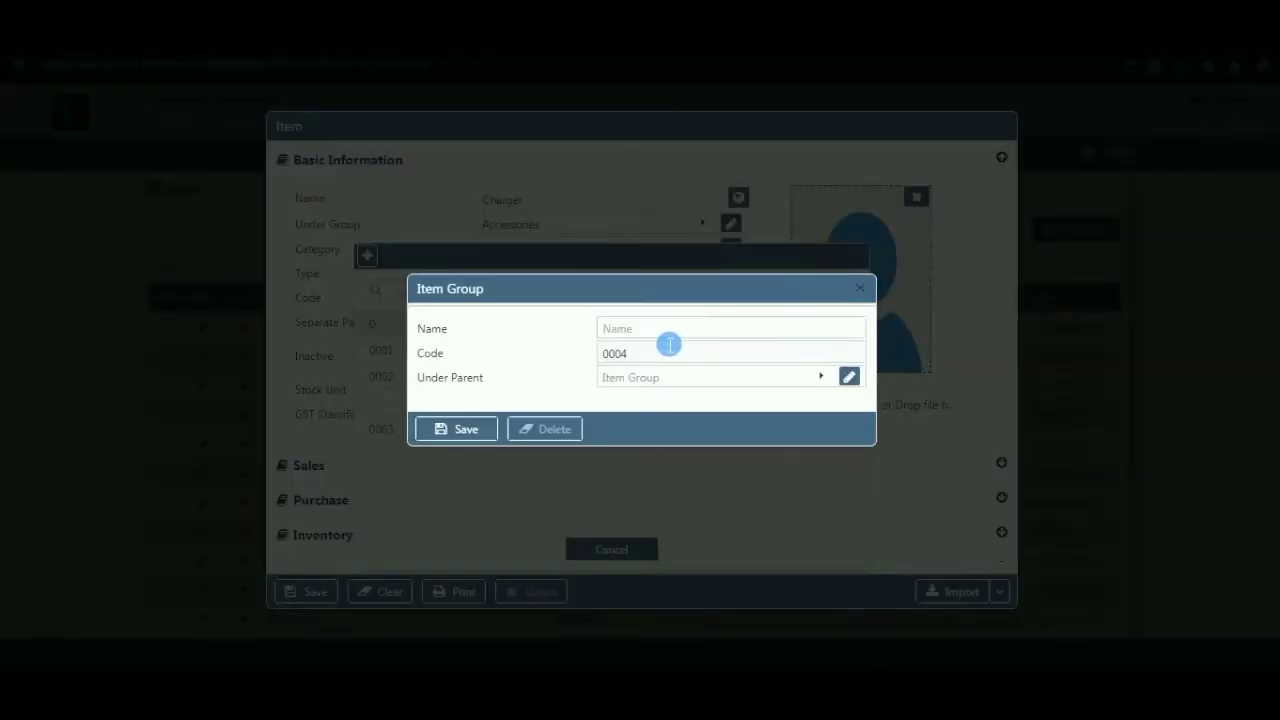
pyautogui.click(822, 378)
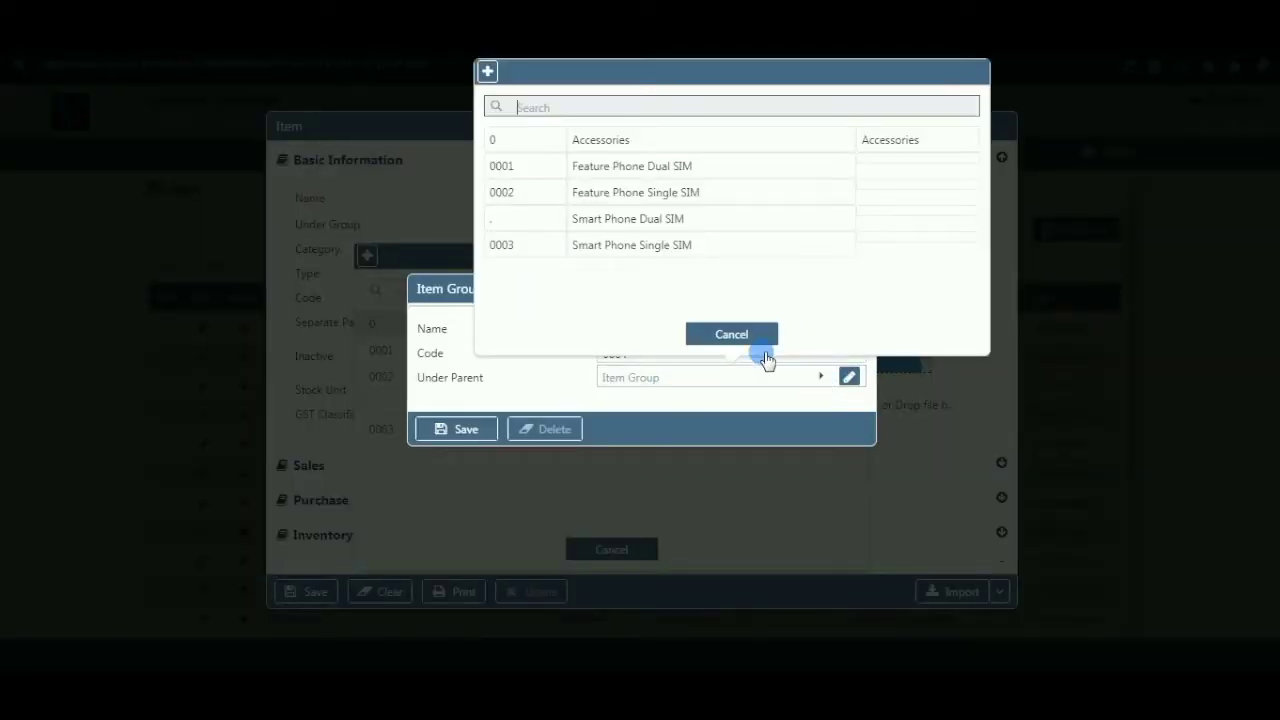
pyautogui.click(736, 336)
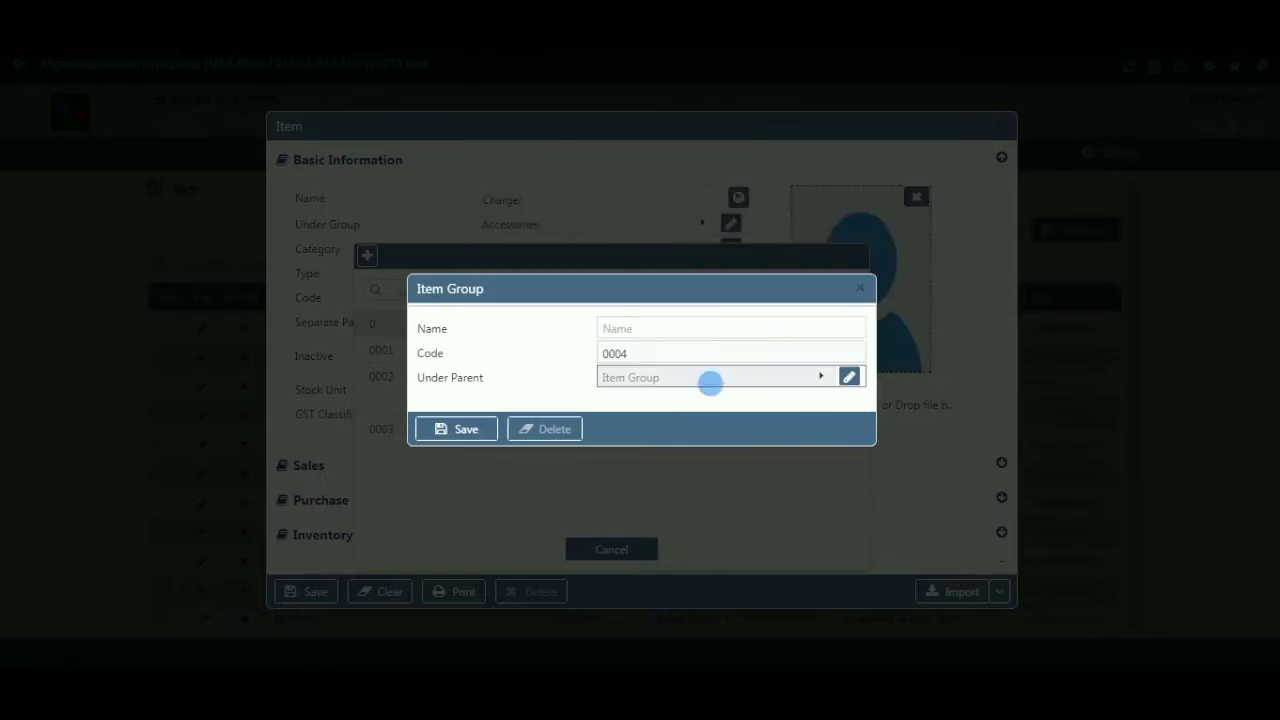
pyautogui.click(858, 290)
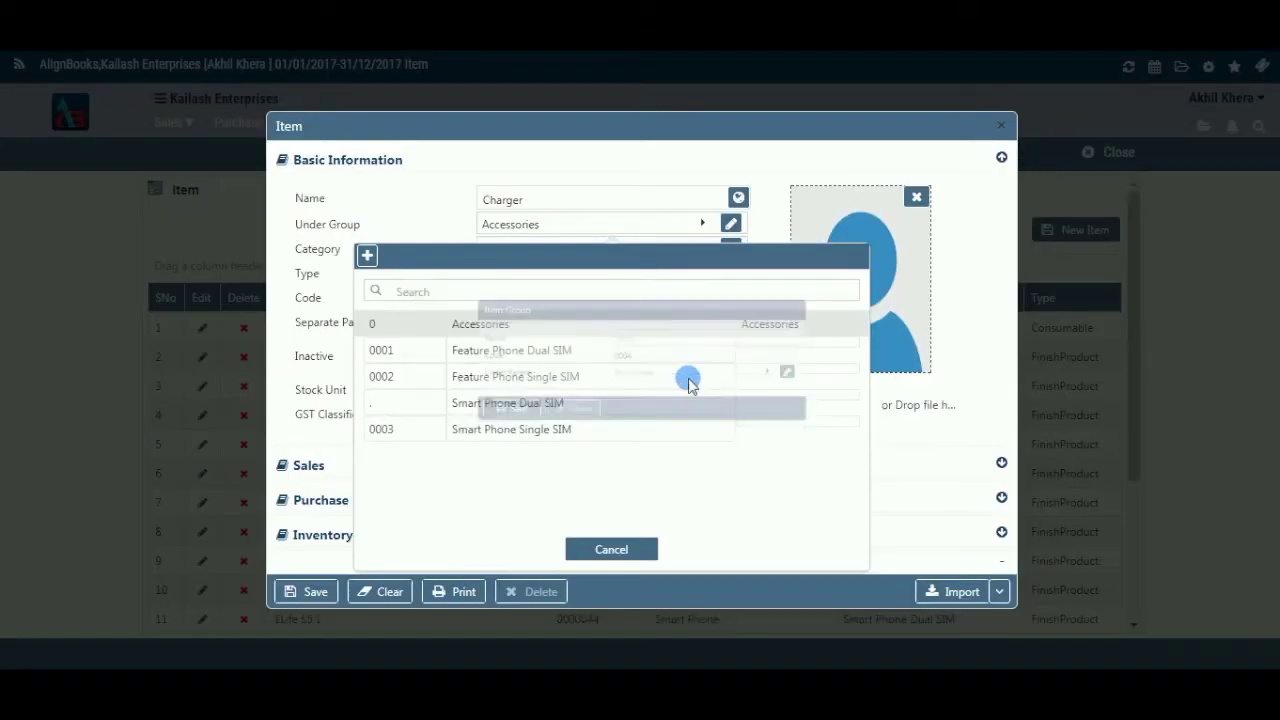
pyautogui.click(627, 552)
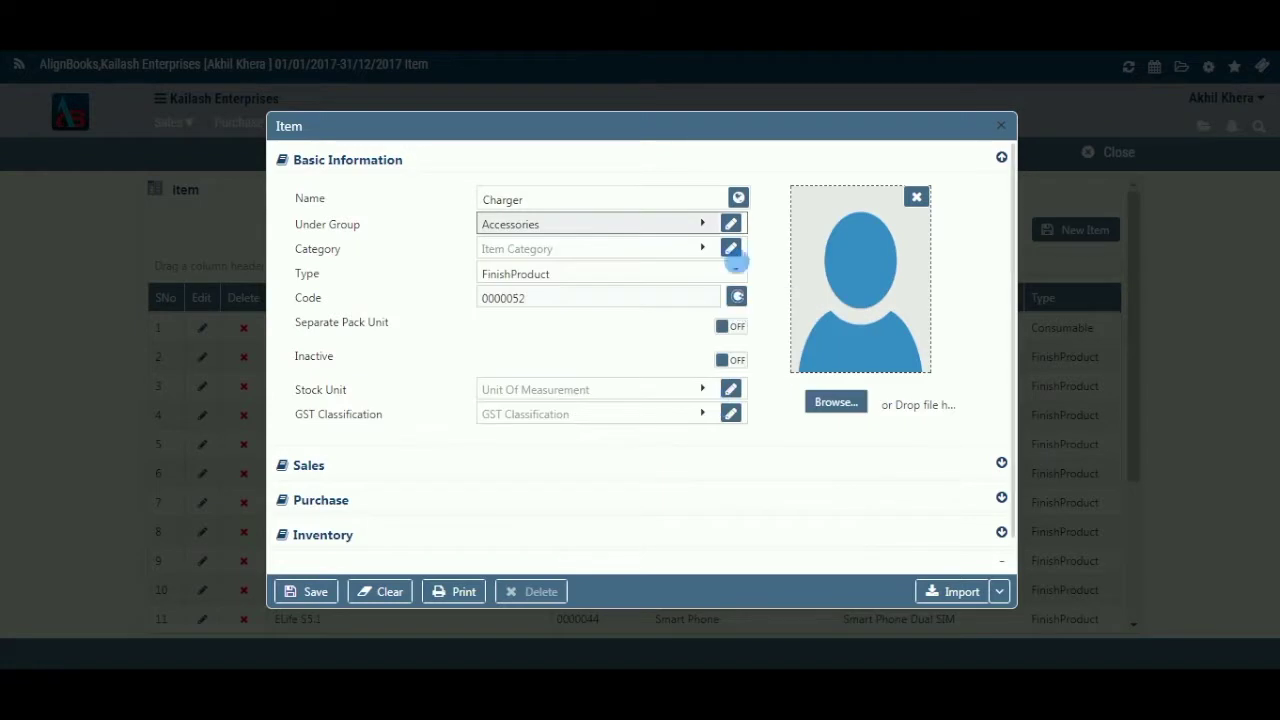
pyautogui.click(703, 252)
# Step: Choose Phone Accessories as the category, viewing the new and edit category forms without saving
pyautogui.click(704, 252)
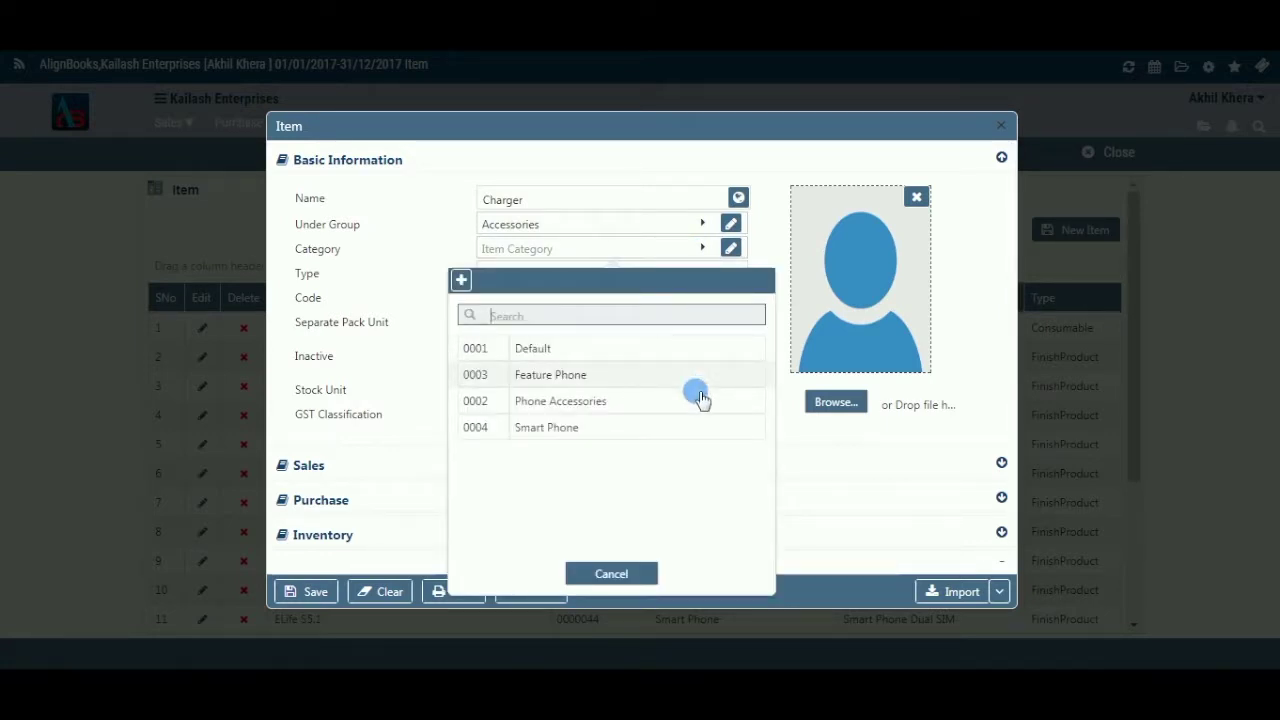
pyautogui.click(700, 401)
pyautogui.click(704, 251)
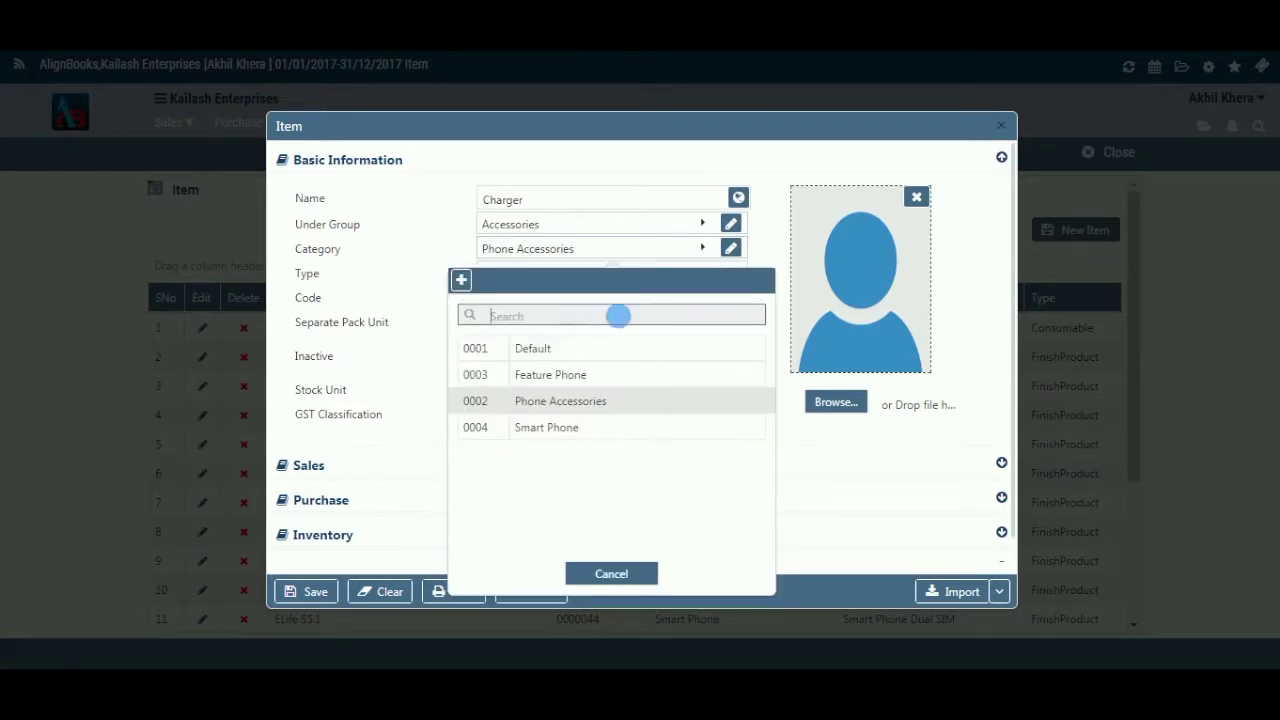
pyautogui.click(464, 282)
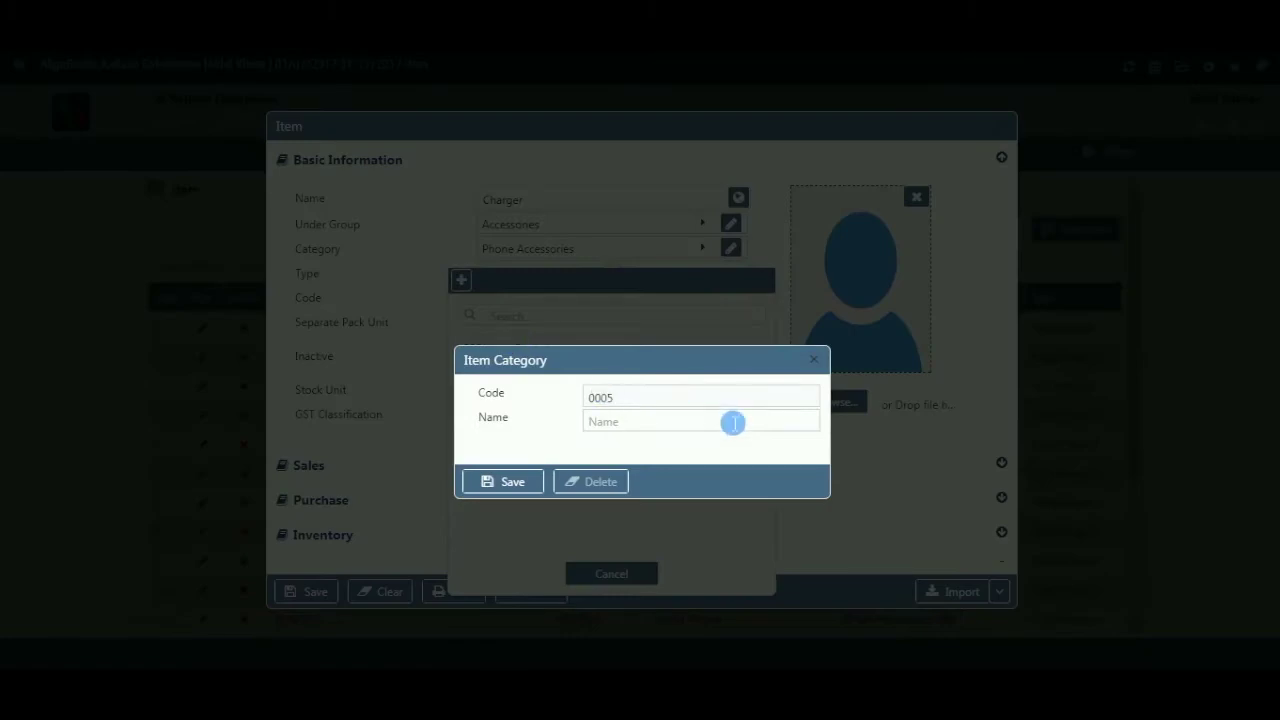
pyautogui.click(731, 422)
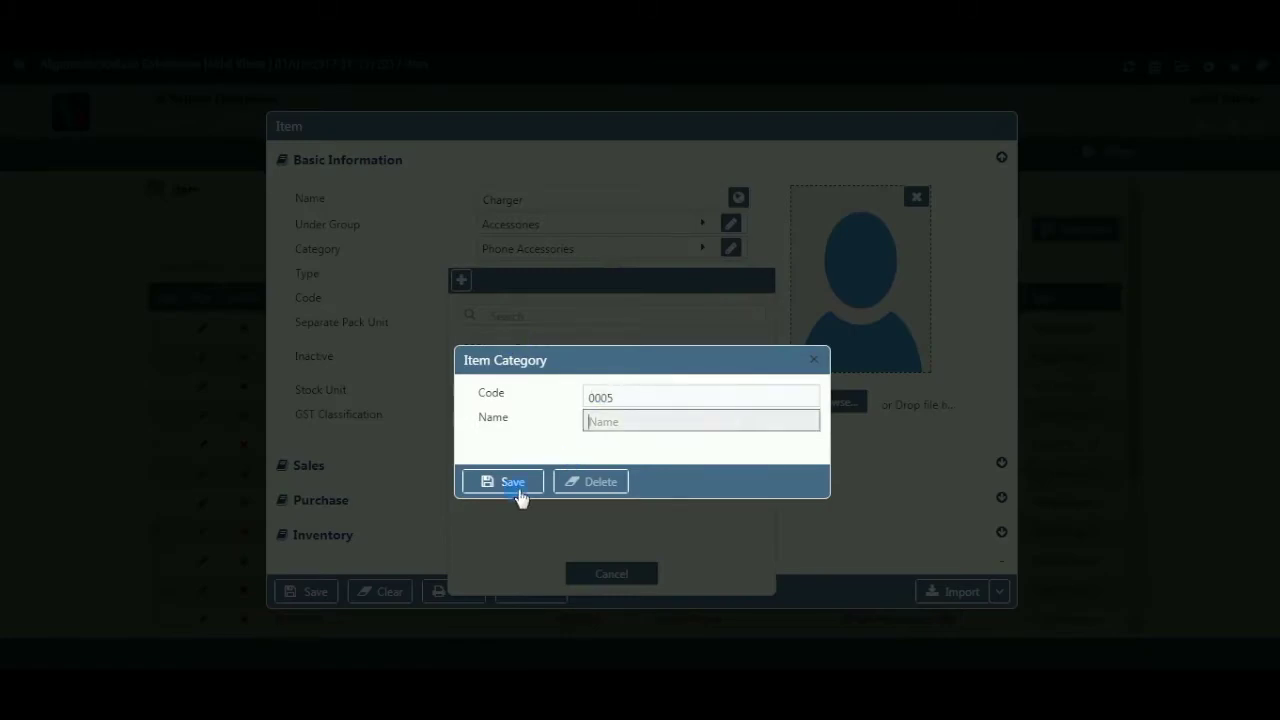
pyautogui.click(814, 360)
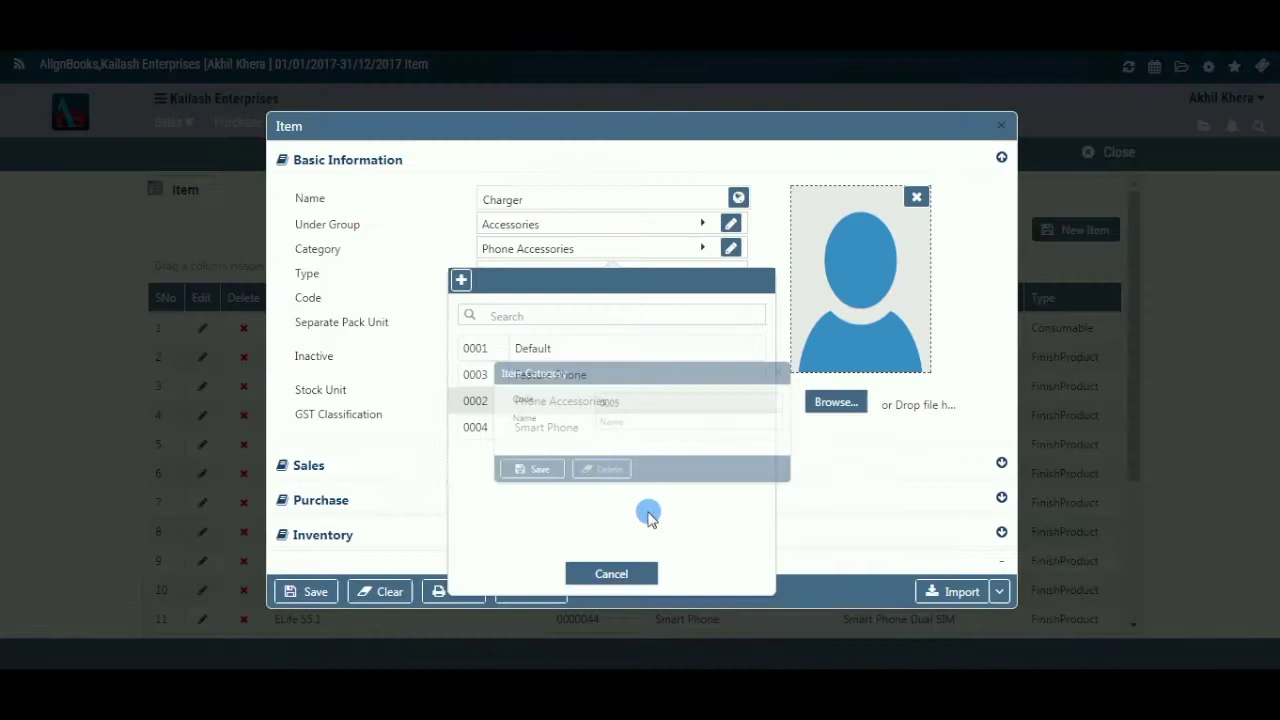
pyautogui.click(607, 572)
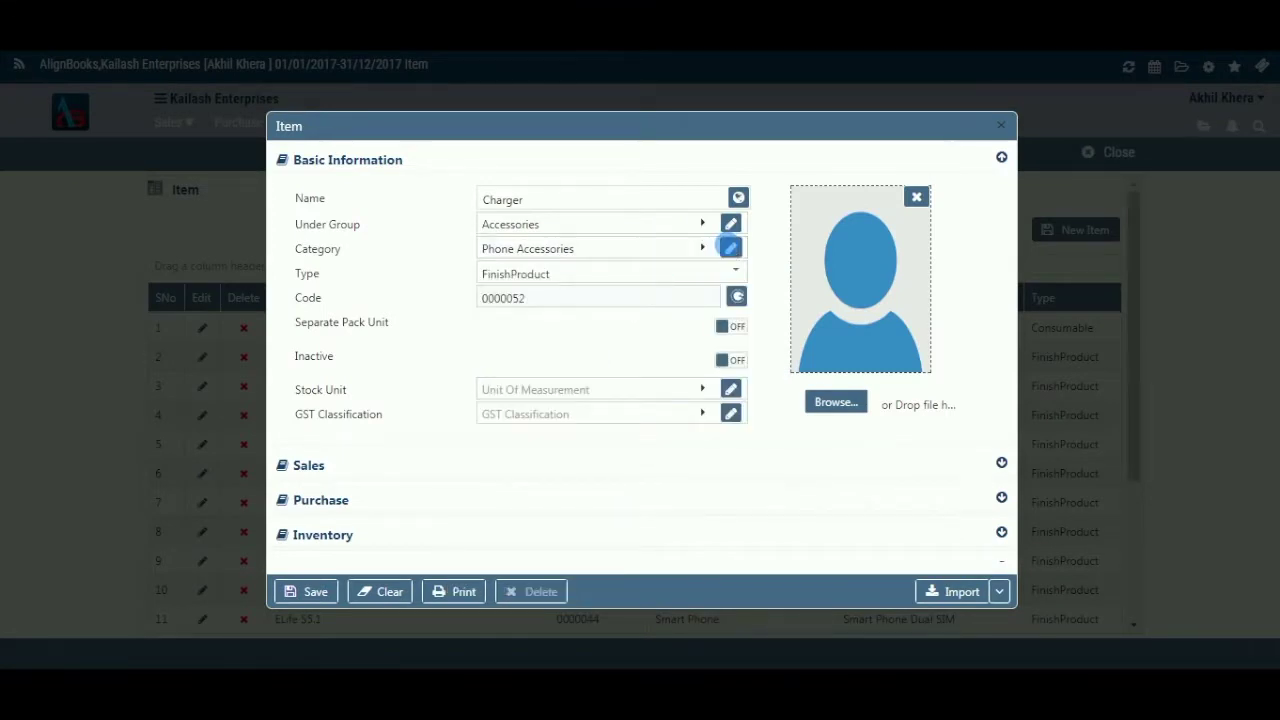
pyautogui.click(730, 247)
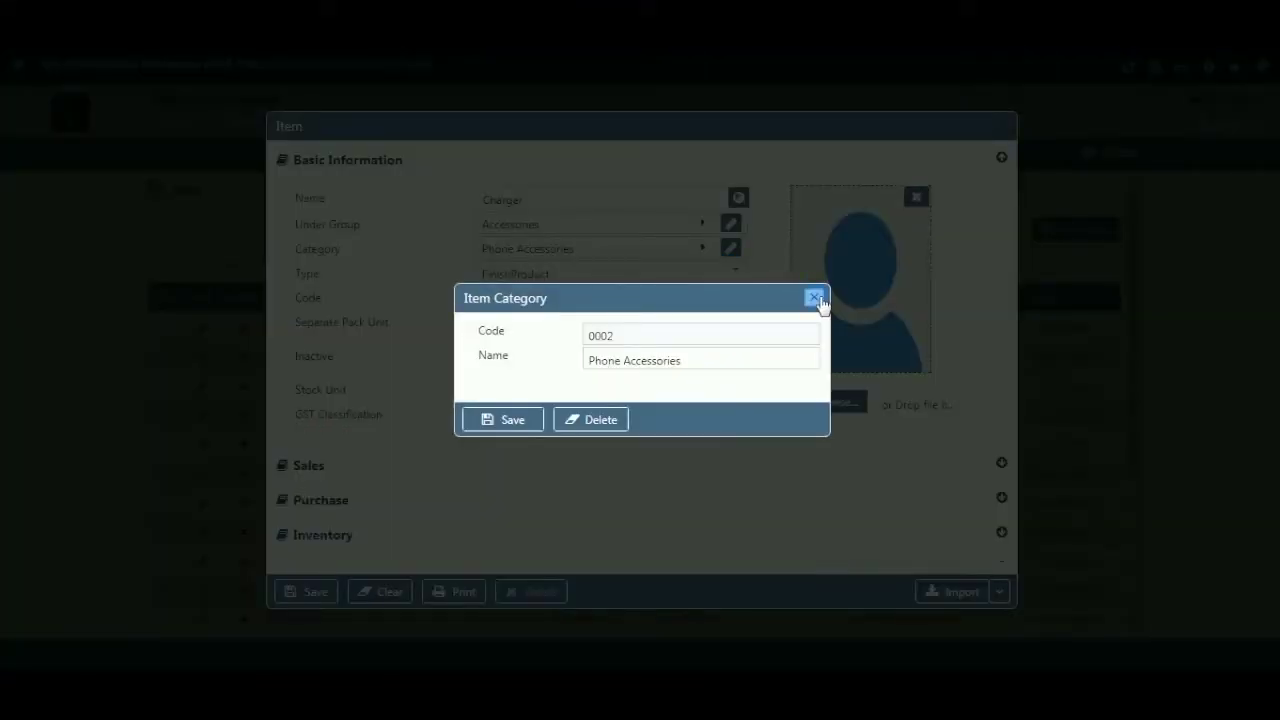
pyautogui.click(814, 298)
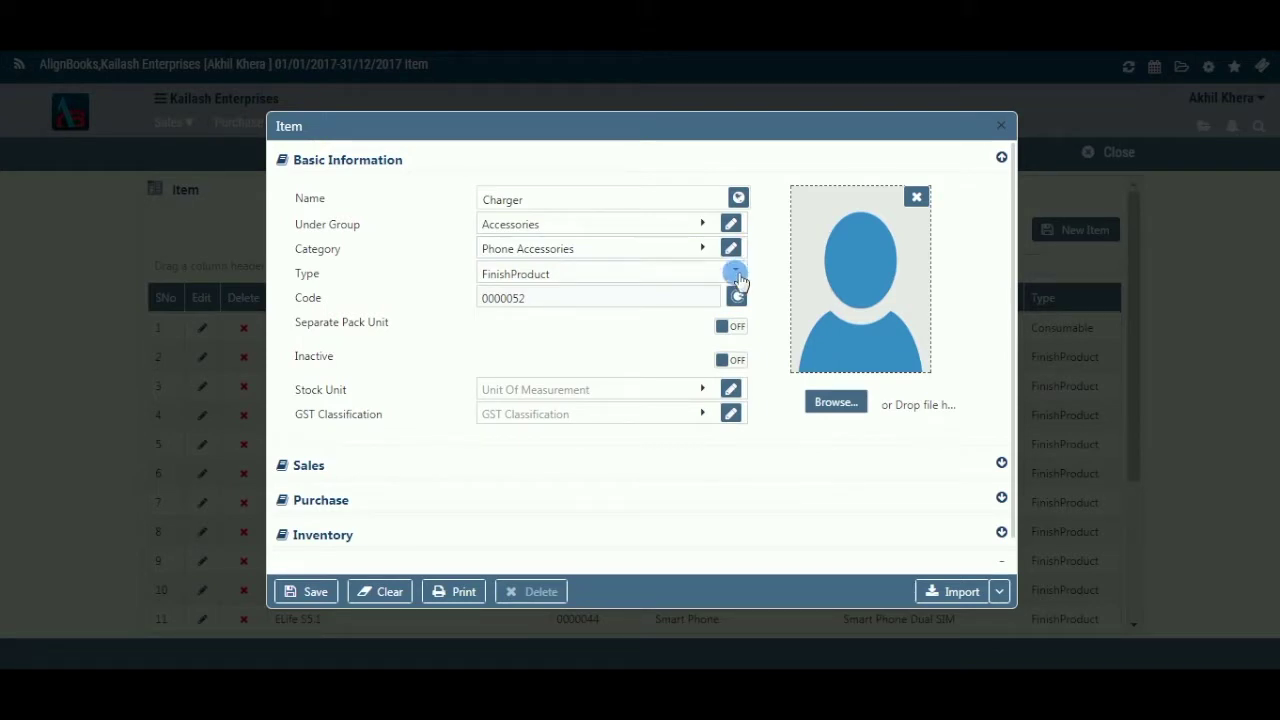
pyautogui.click(736, 272)
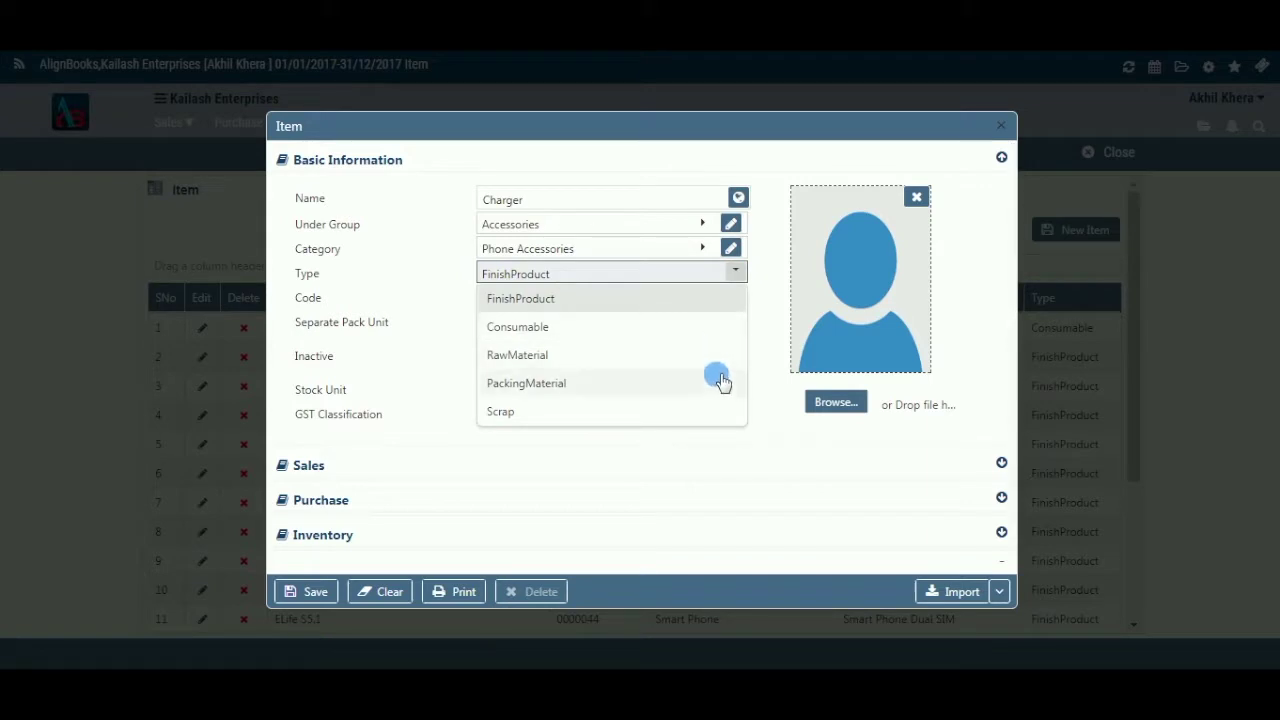
pyautogui.click(724, 295)
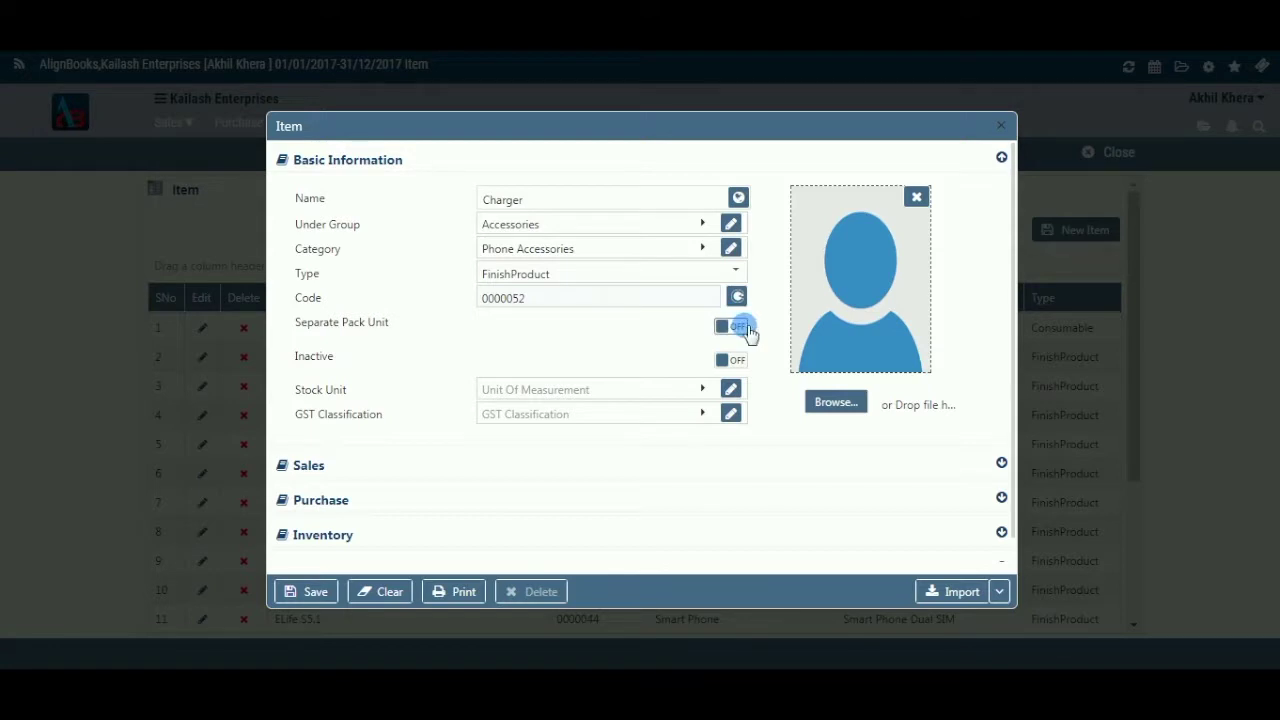
# Step: Turn on Separate Pack Unit, and switch Inactive on and back off
pyautogui.click(745, 330)
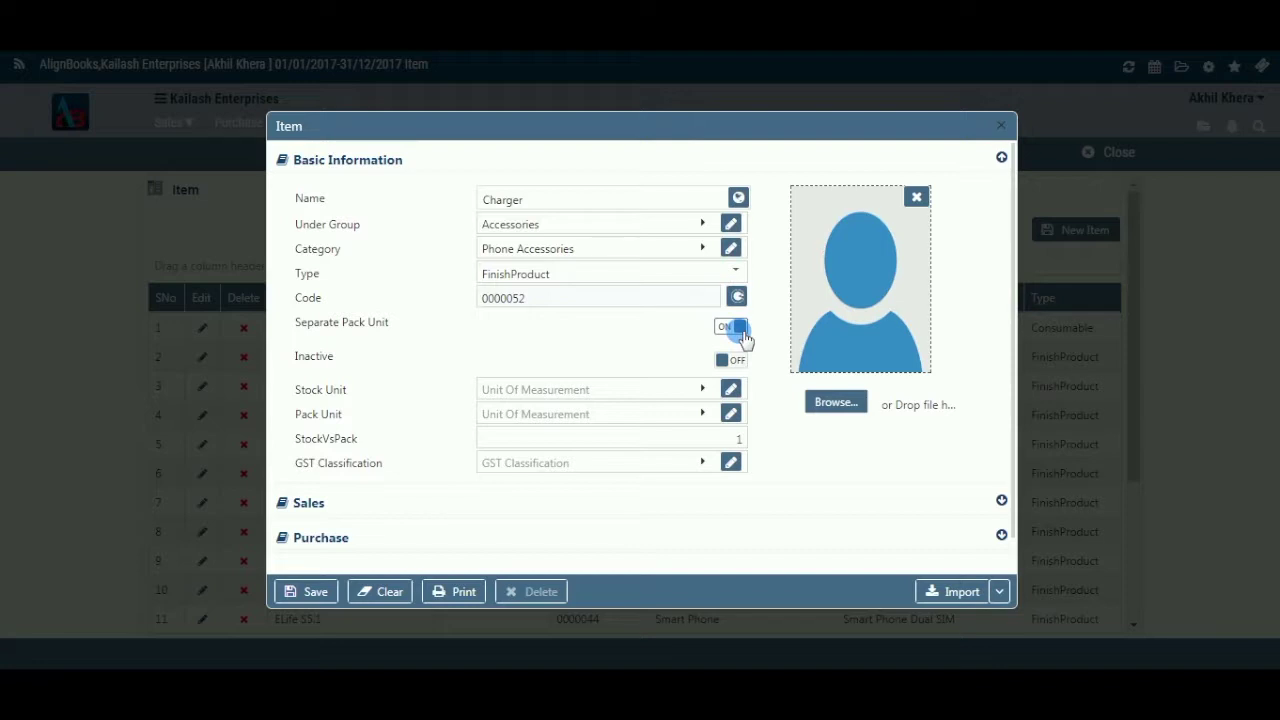
pyautogui.click(738, 360)
pyautogui.click(726, 366)
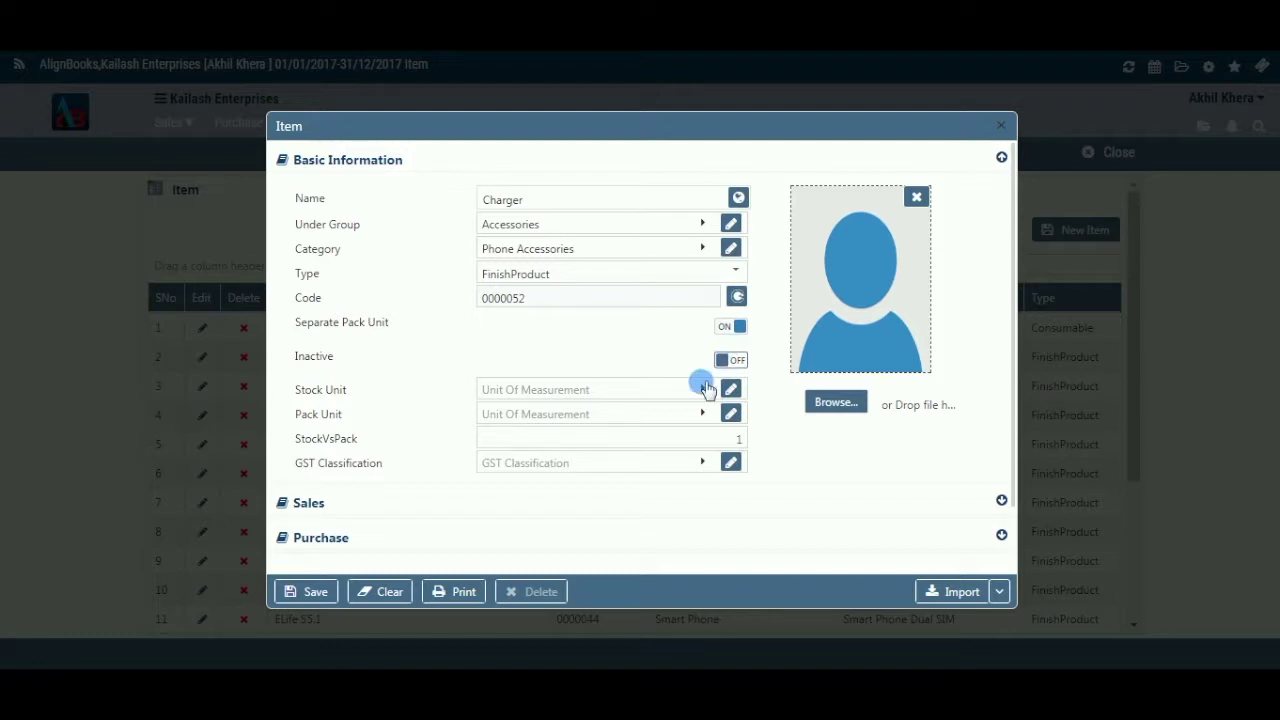
# Step: Set Stock Unit to 0002 Nos., viewing the new-unit form and unit details unsaved
pyautogui.click(702, 389)
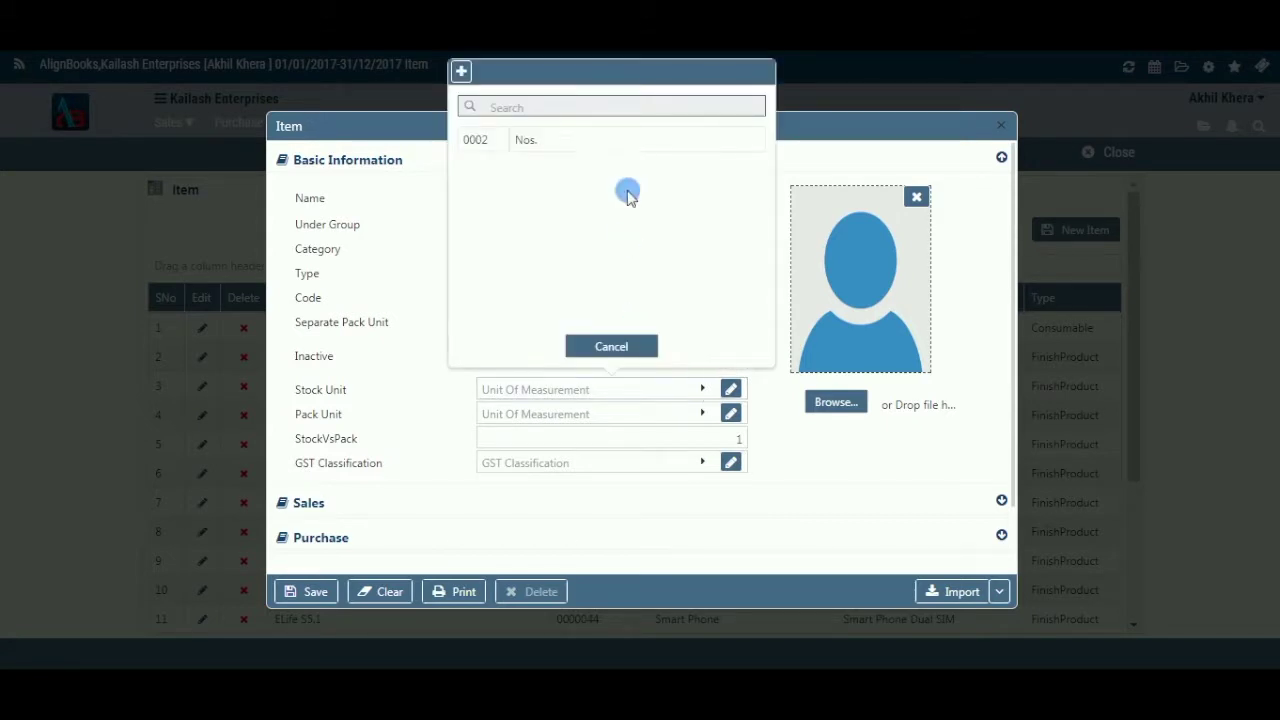
pyautogui.click(634, 142)
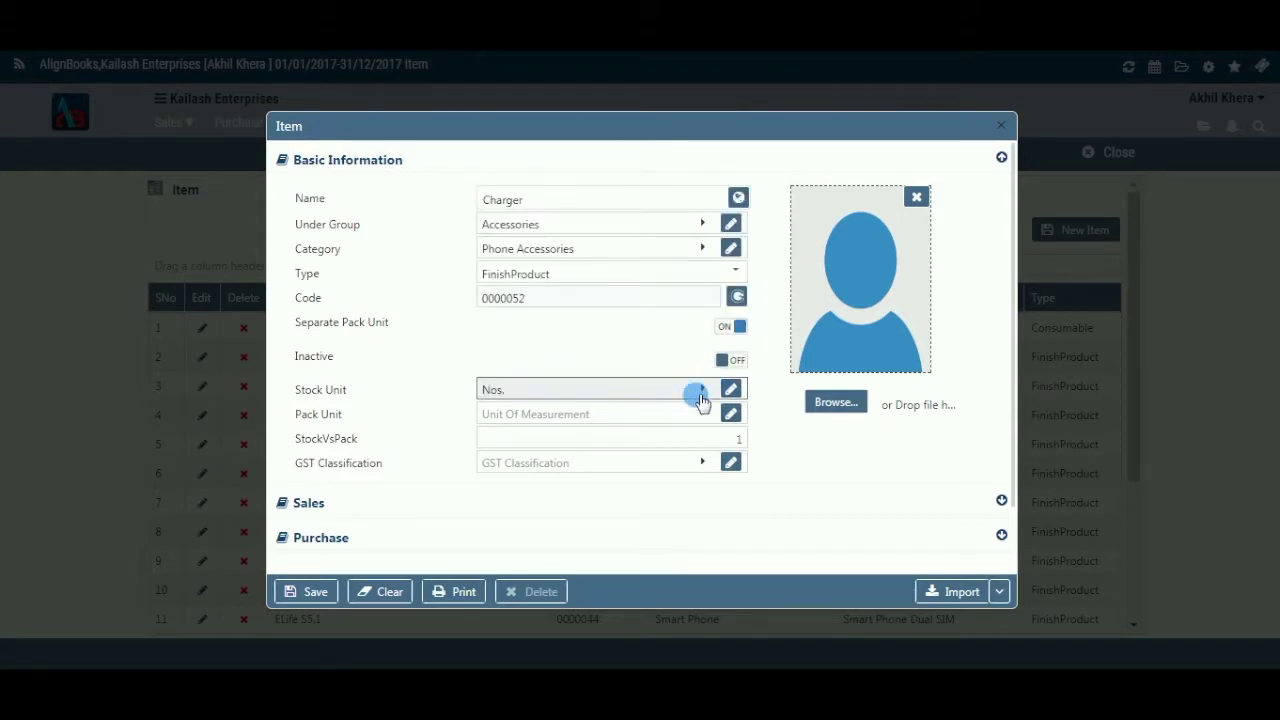
pyautogui.click(712, 392)
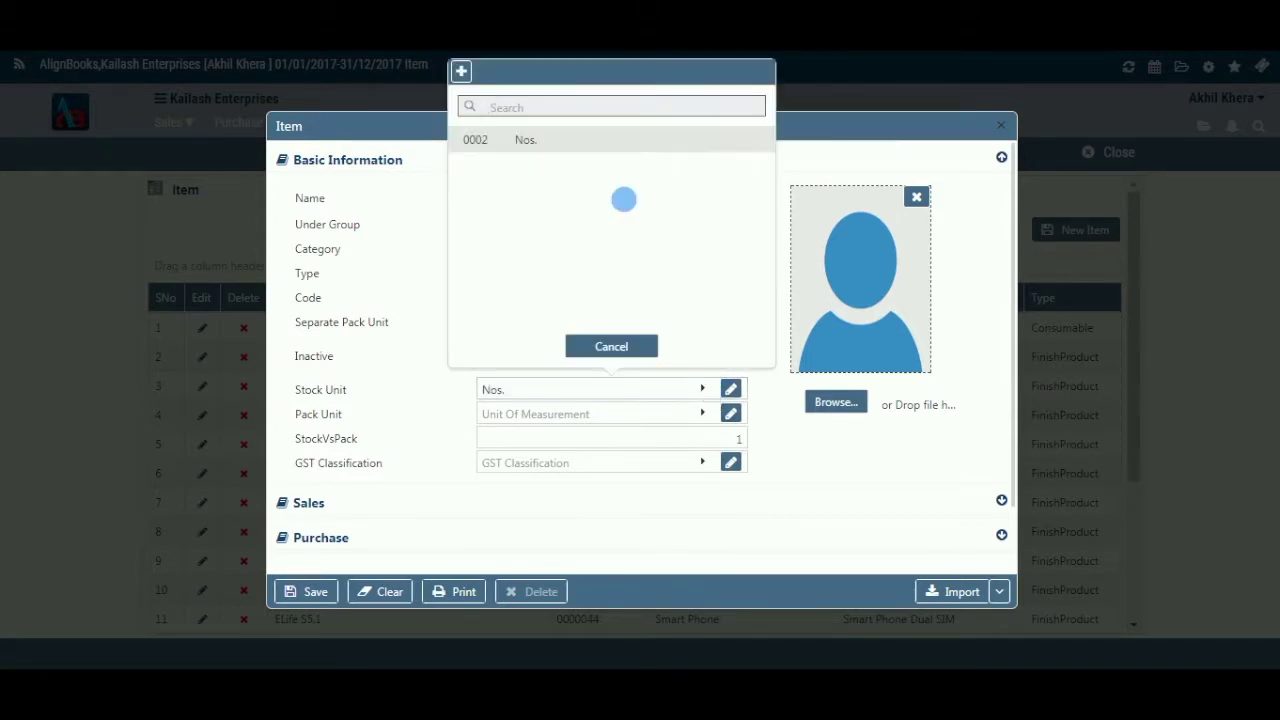
pyautogui.click(462, 72)
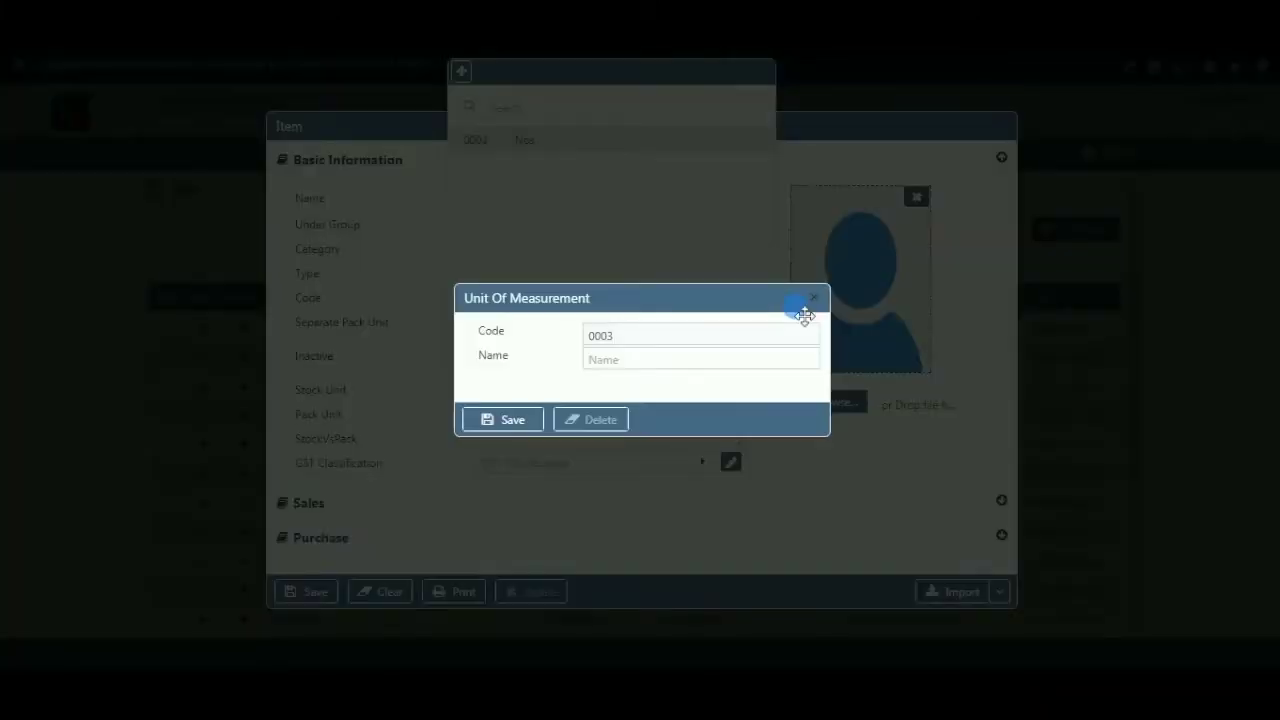
pyautogui.click(813, 298)
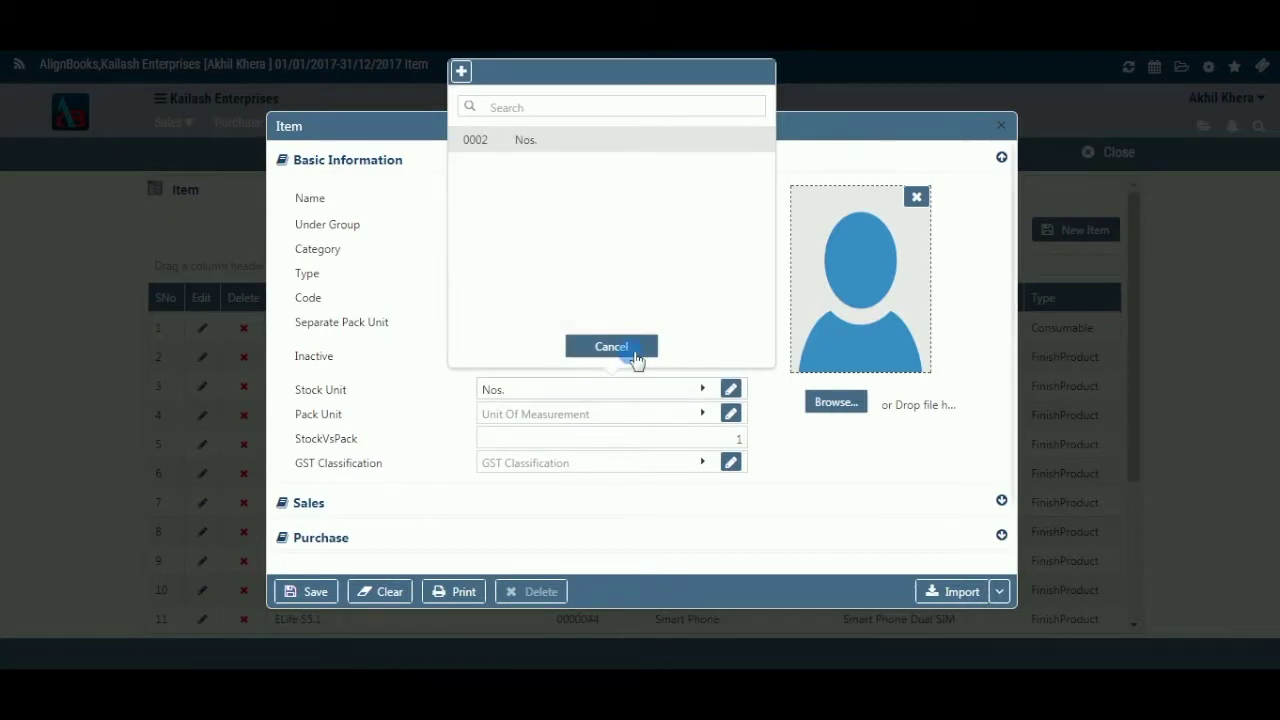
pyautogui.click(632, 350)
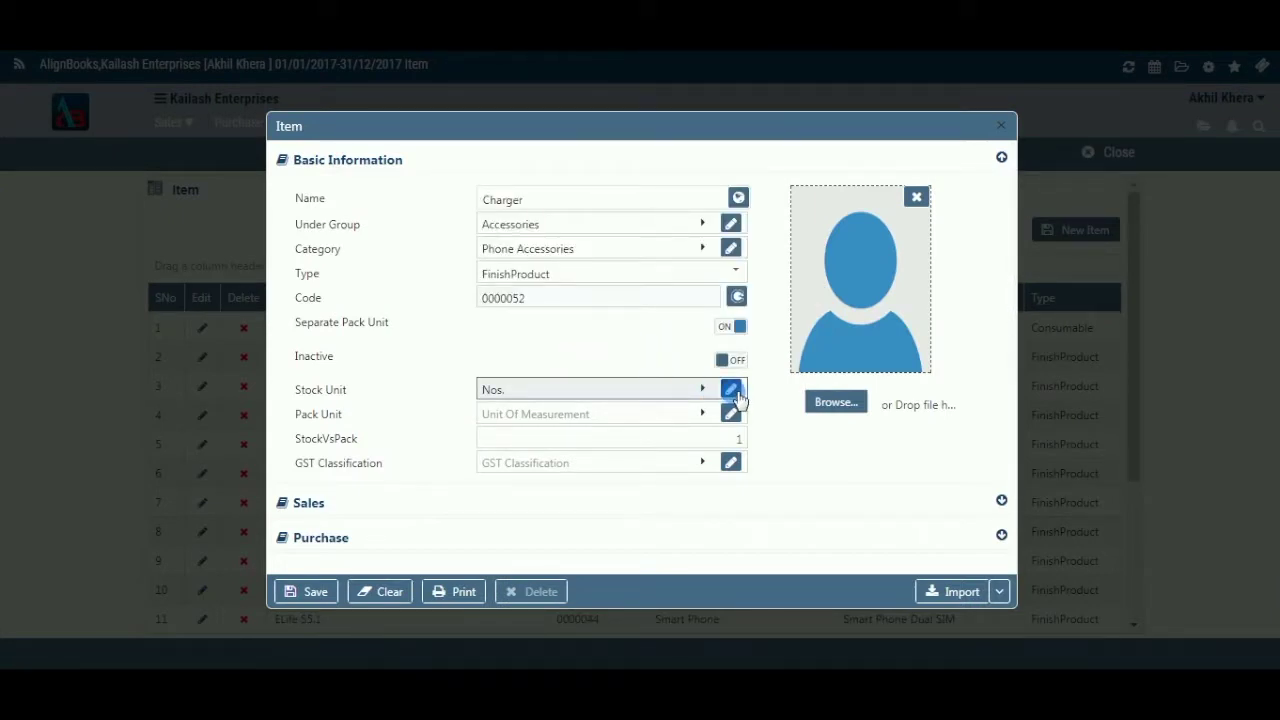
pyautogui.click(733, 392)
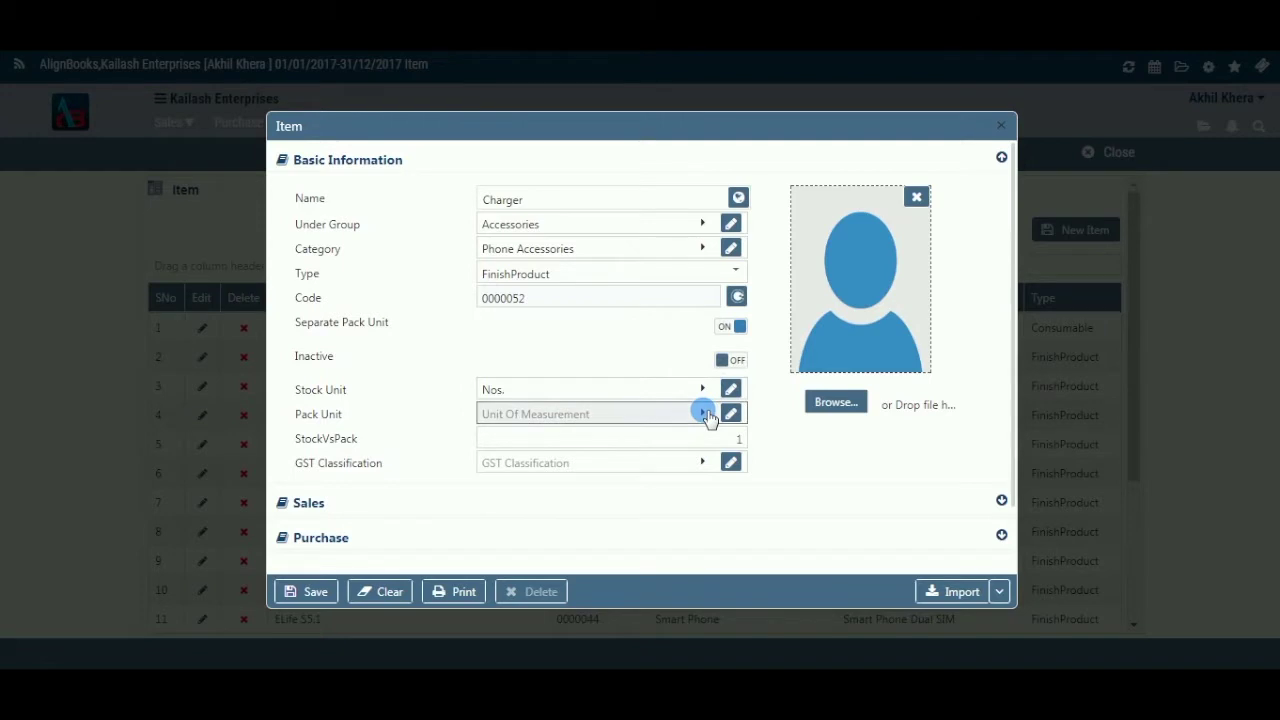
# Step: Set the Pack Unit to Nos. as well
pyautogui.click(705, 415)
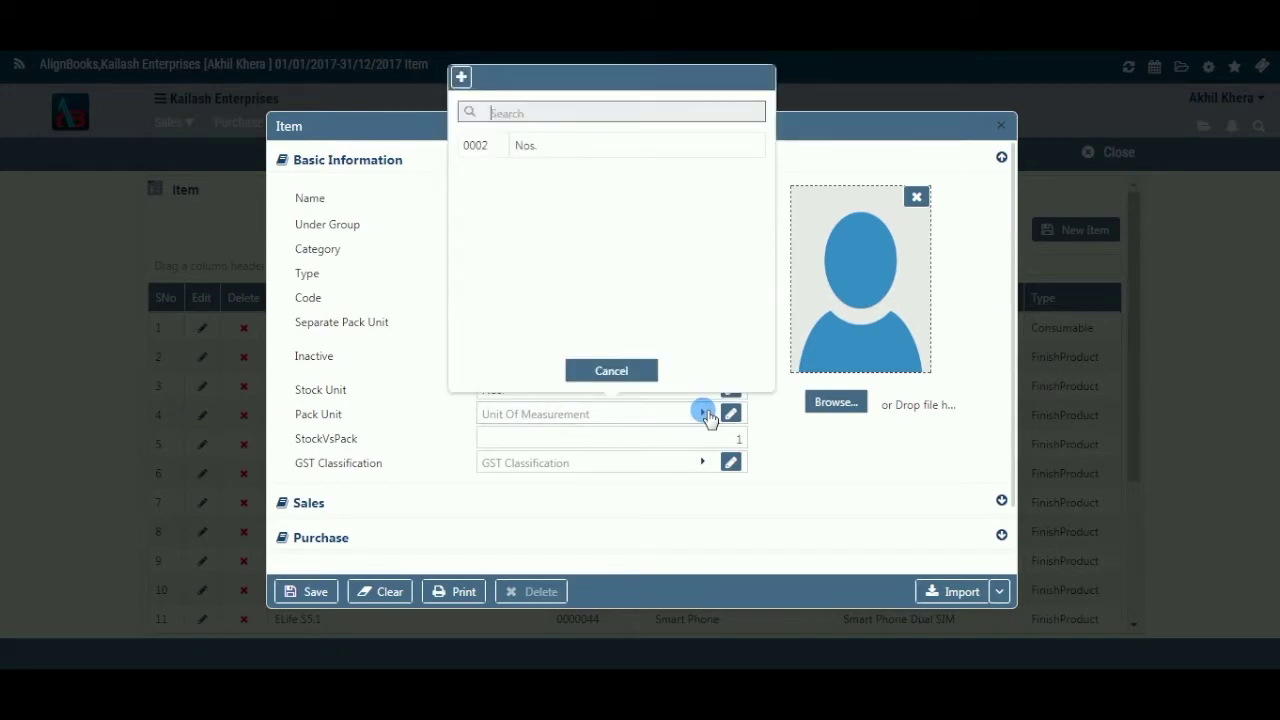
pyautogui.click(689, 146)
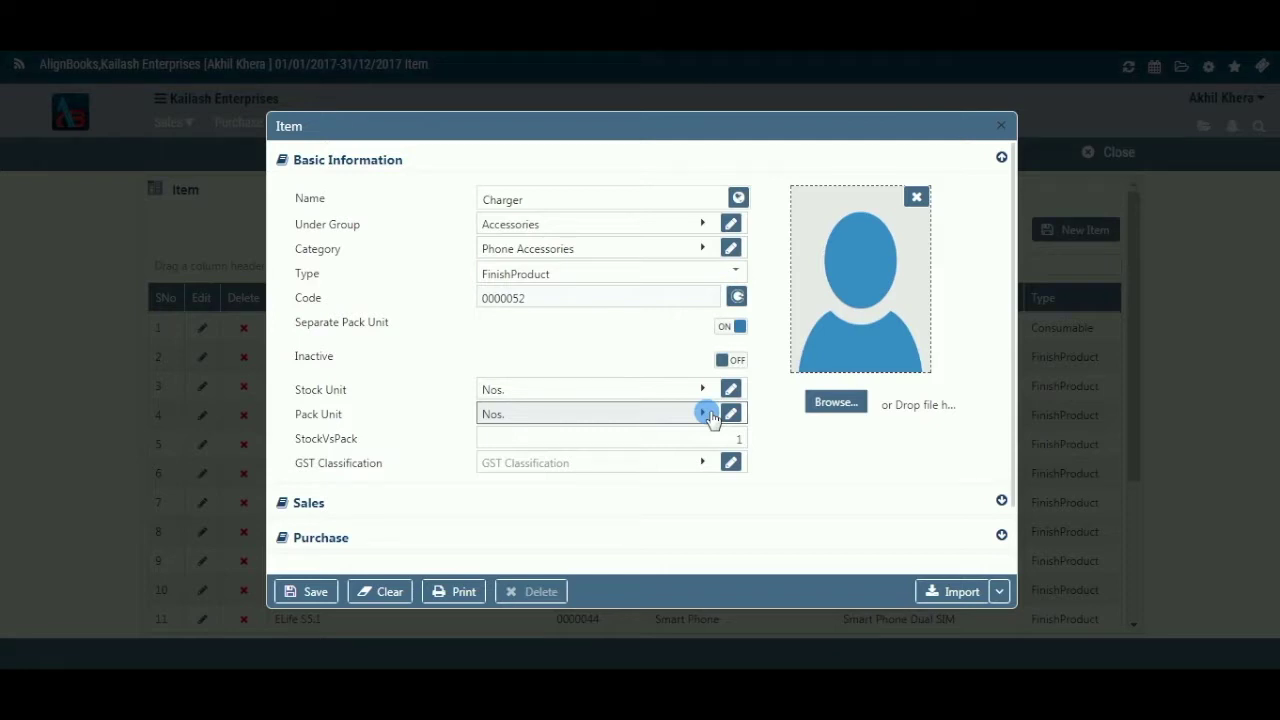
pyautogui.click(734, 440)
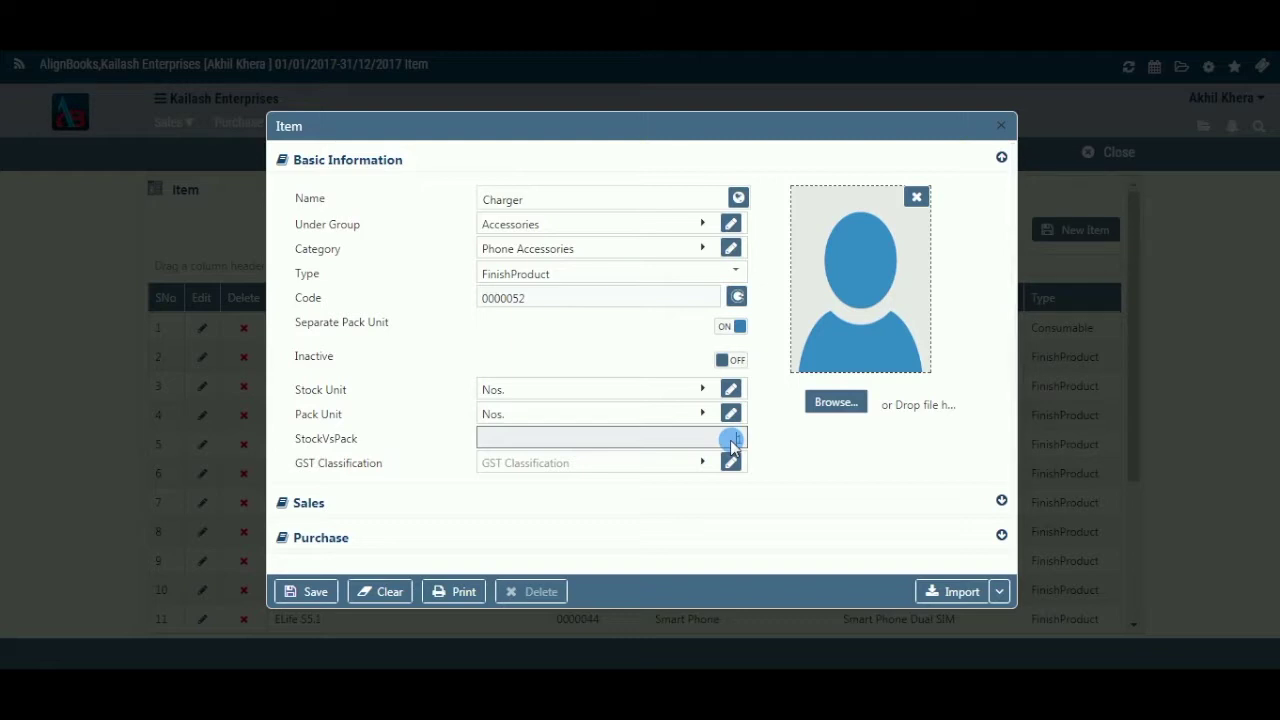
# Step: Enter StockVsPack 1 and choose GST classification 0002 GST-0001
pyautogui.write('1')
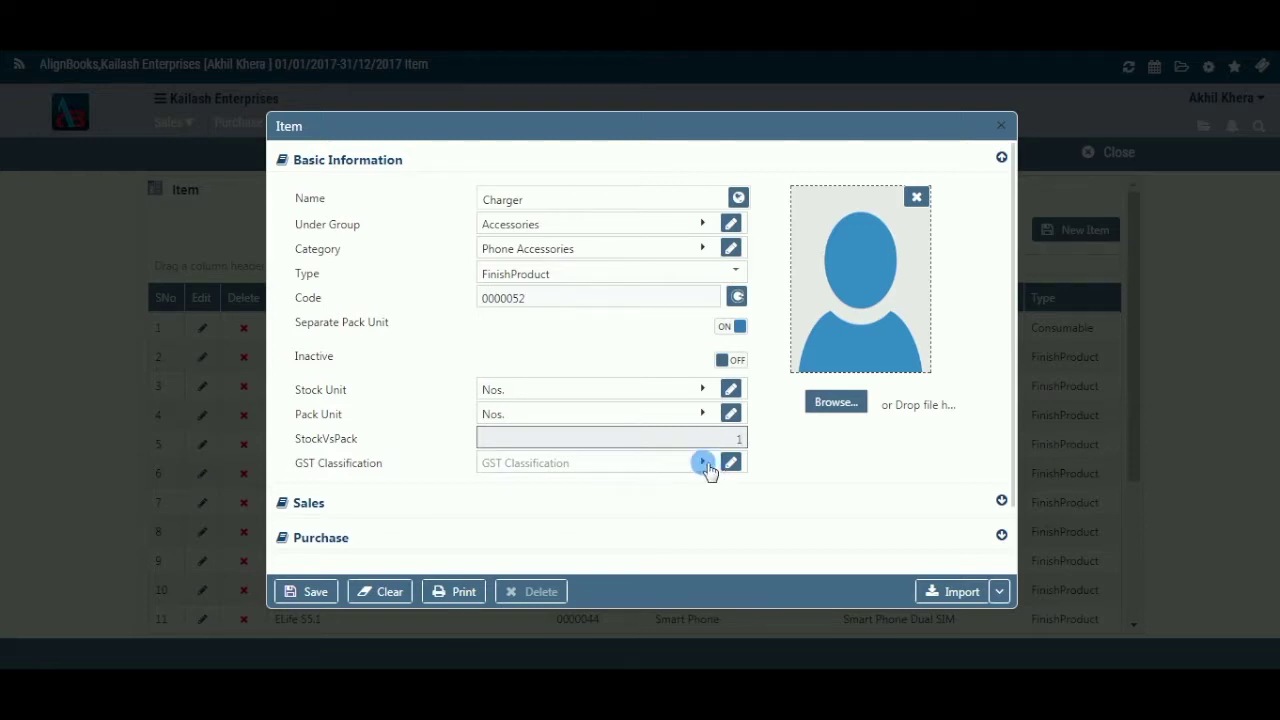
pyautogui.click(707, 464)
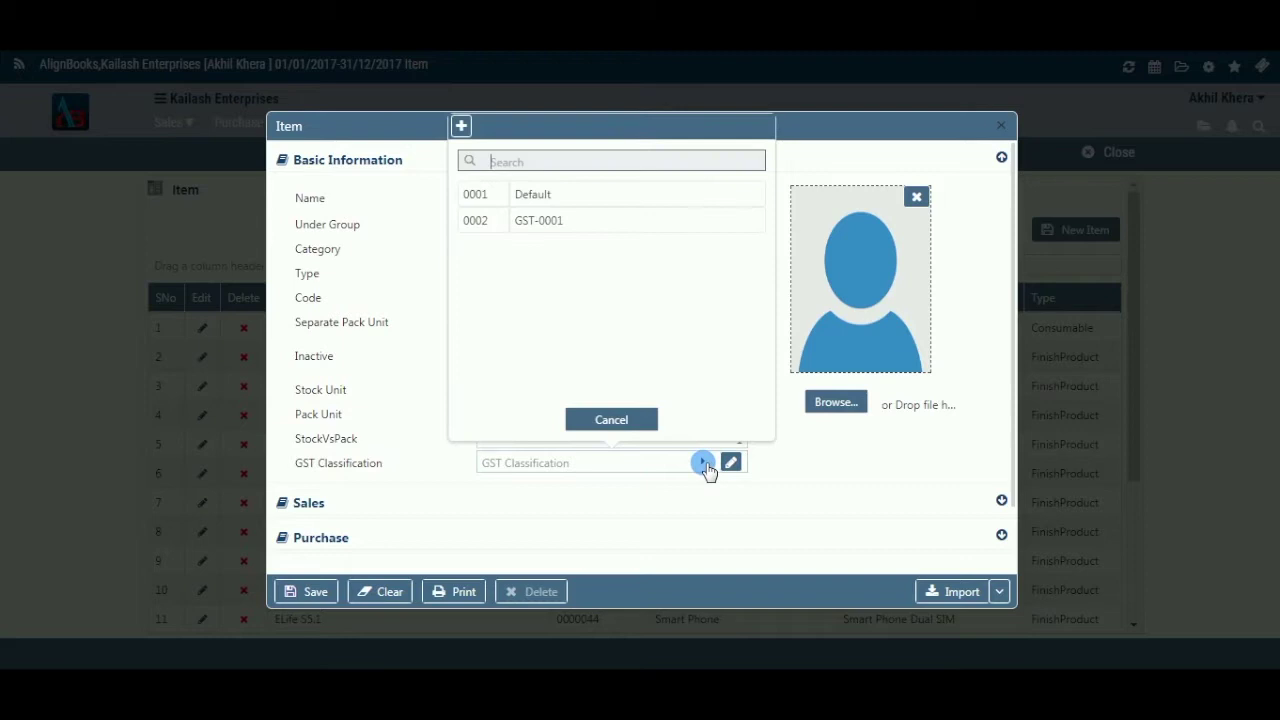
pyautogui.click(677, 220)
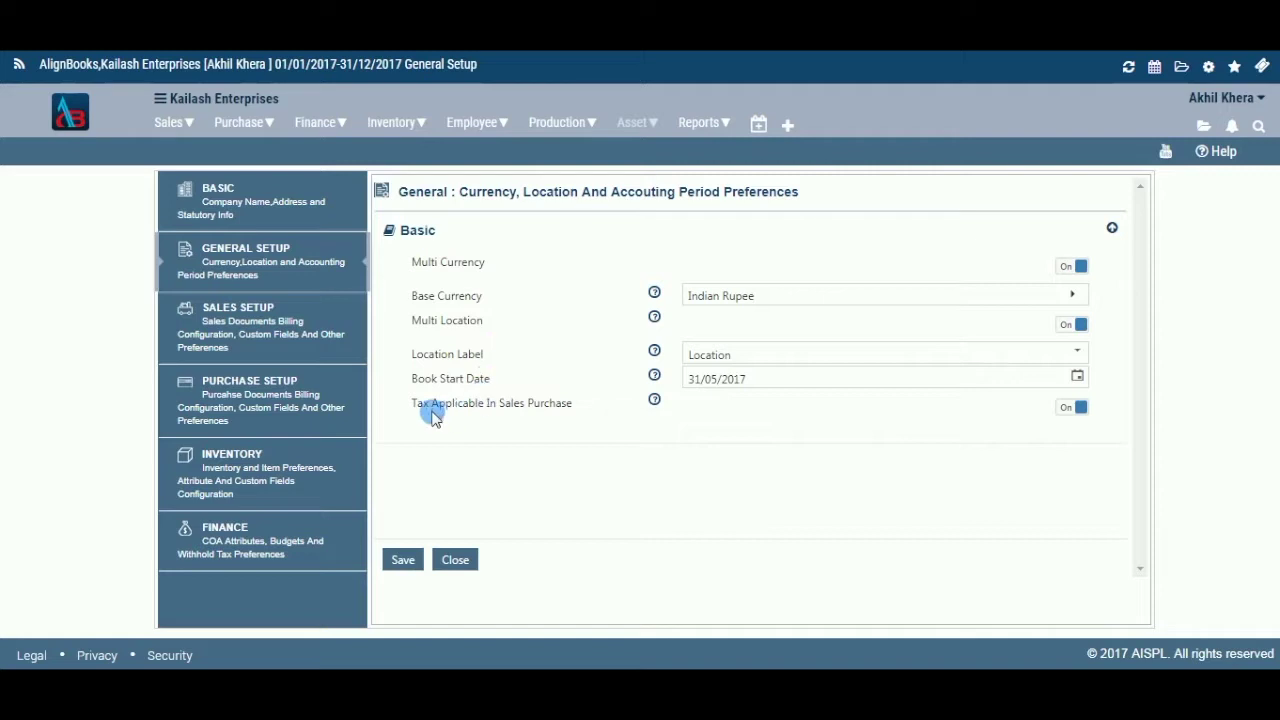
pyautogui.click(1081, 407)
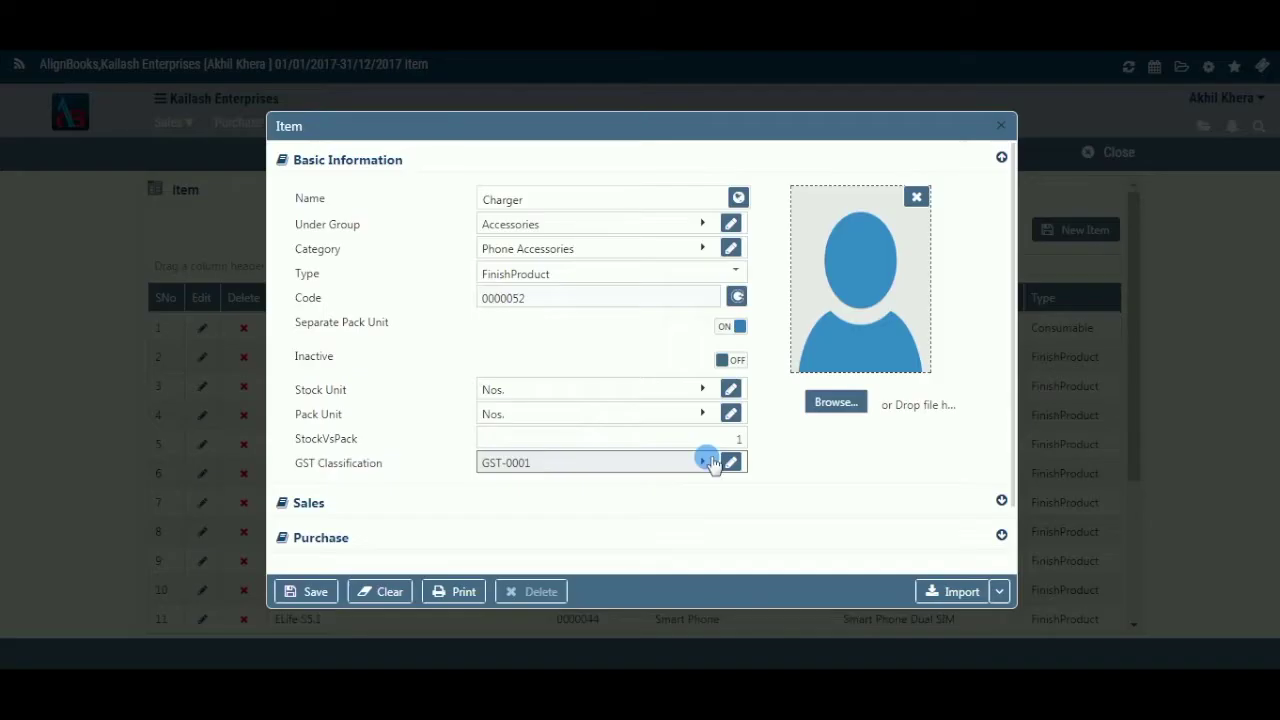
pyautogui.click(836, 404)
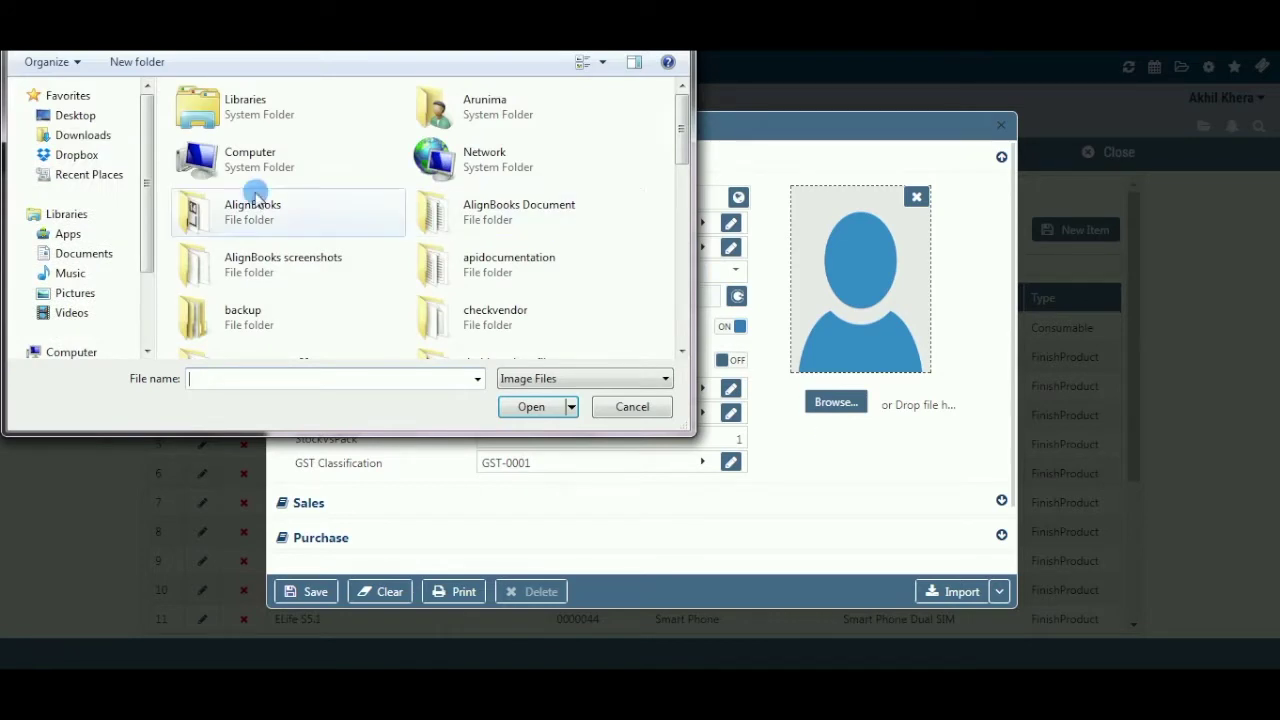
# Step: Load the 'images' file from the Pictures library as the item photo
pyautogui.click(76, 293)
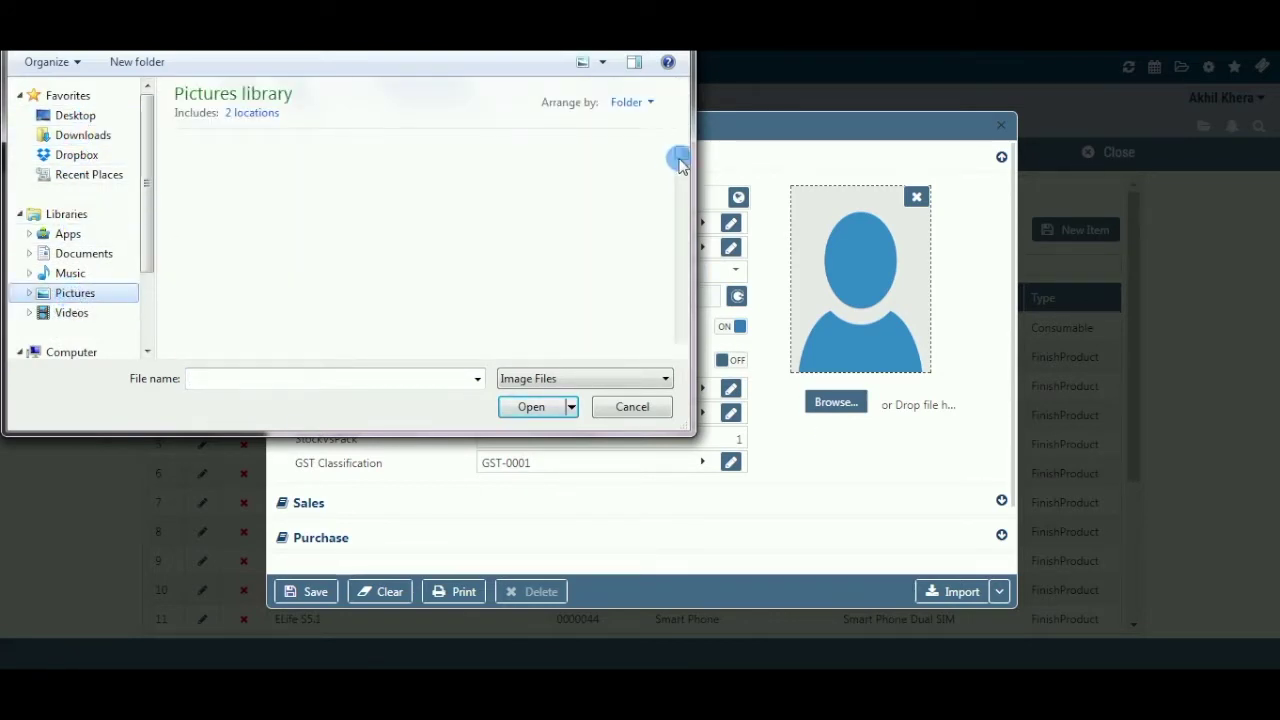
pyautogui.moveTo(681, 155); pyautogui.dragTo(686, 251)
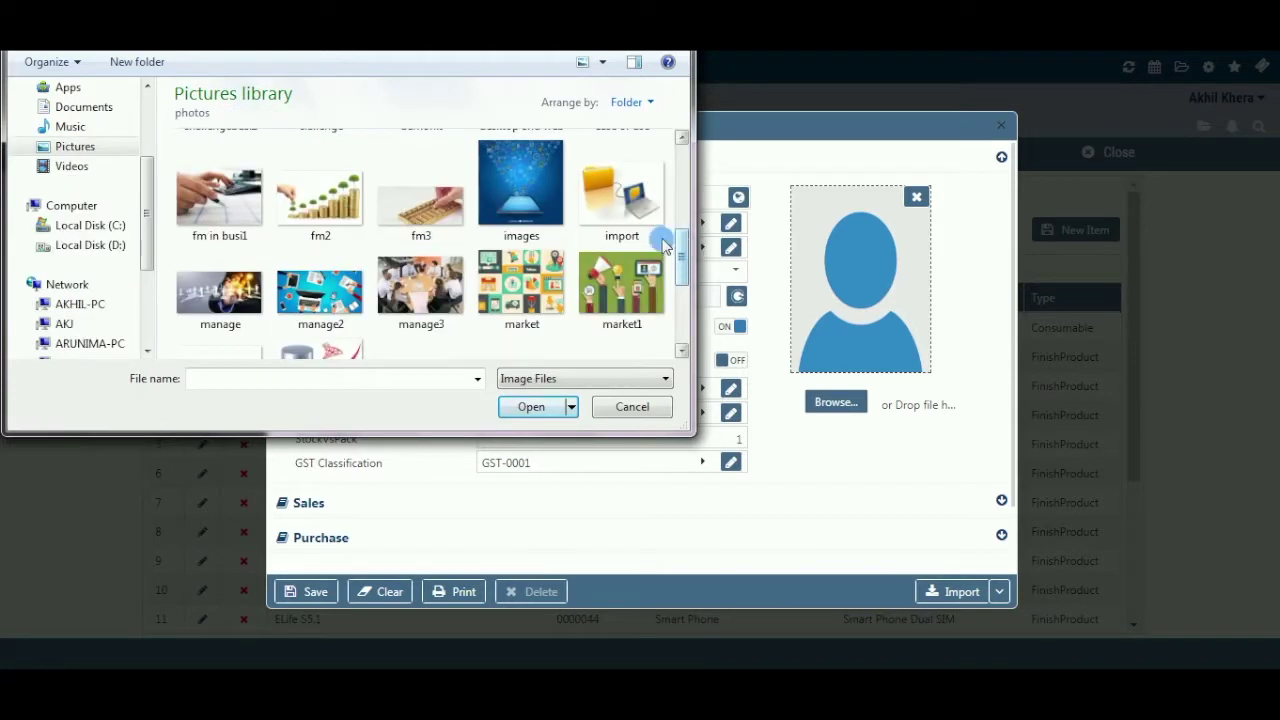
pyautogui.click(535, 205)
pyautogui.click(531, 406)
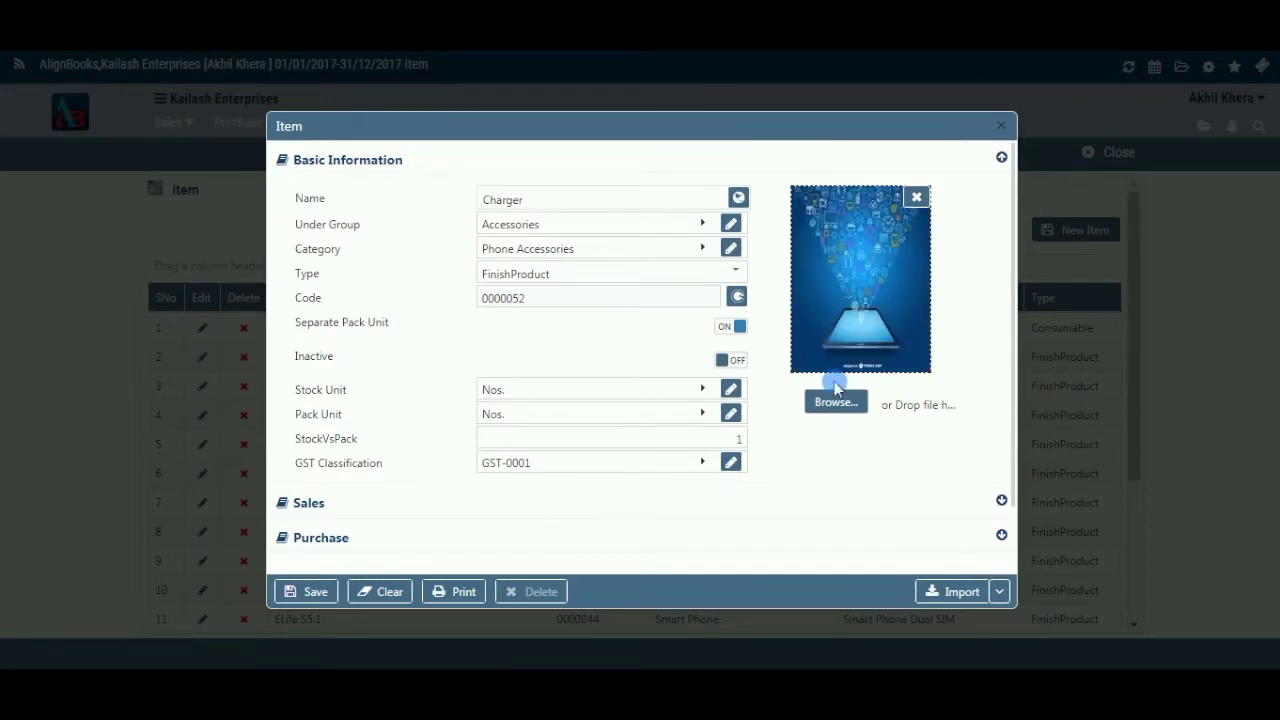
pyautogui.click(1002, 158)
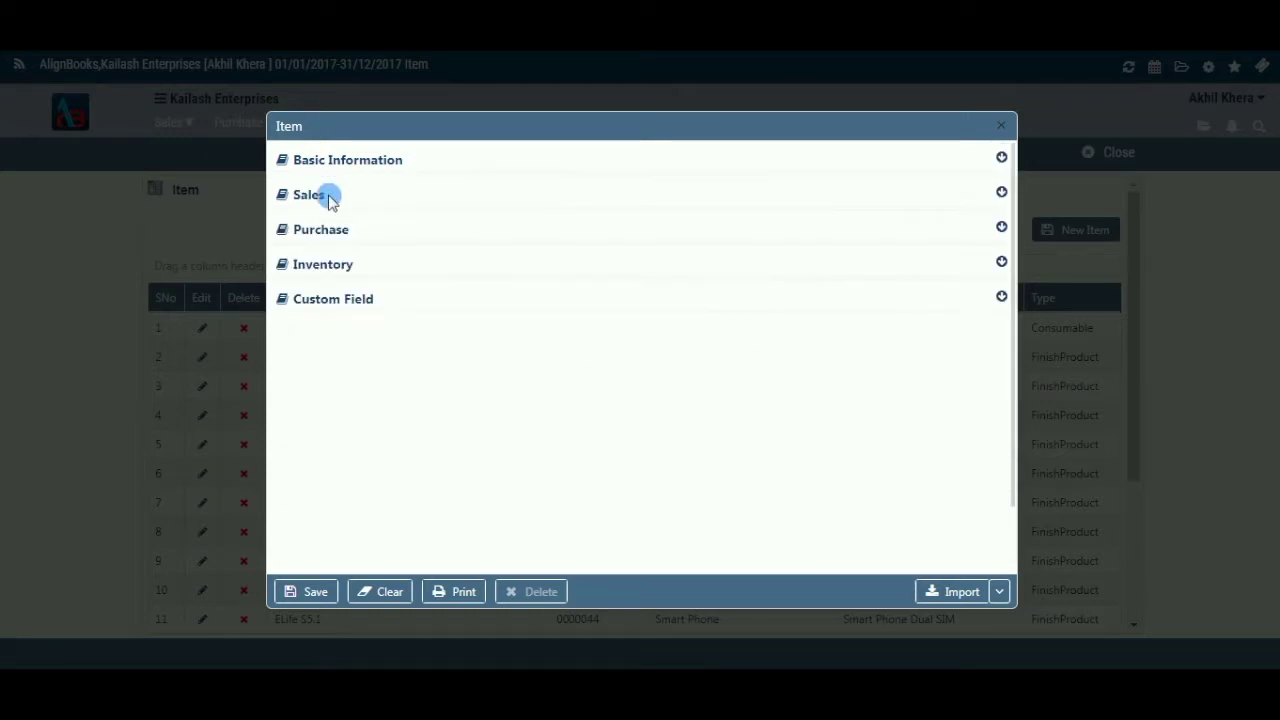
# Step: In Sales, enter 'charger series XX00' and pick Accumulated Depreciation Office Equipment as Sales GL
pyautogui.click(1001, 192)
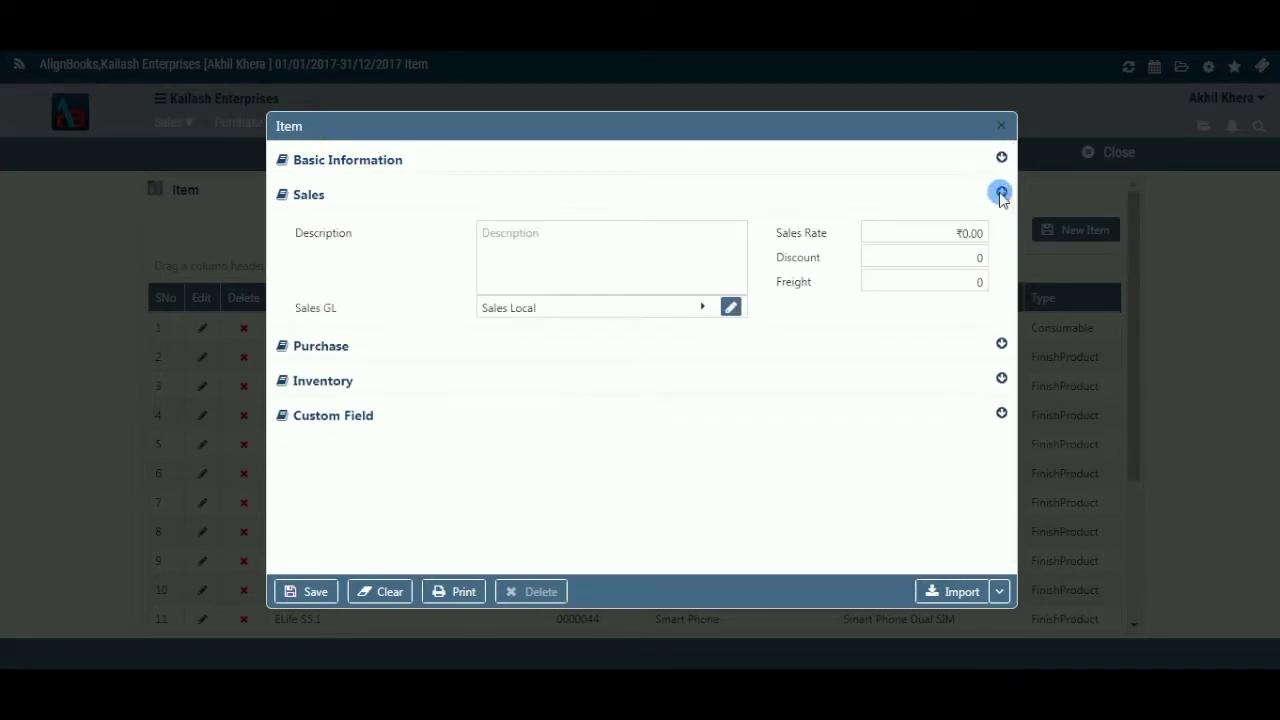
pyautogui.click(690, 233)
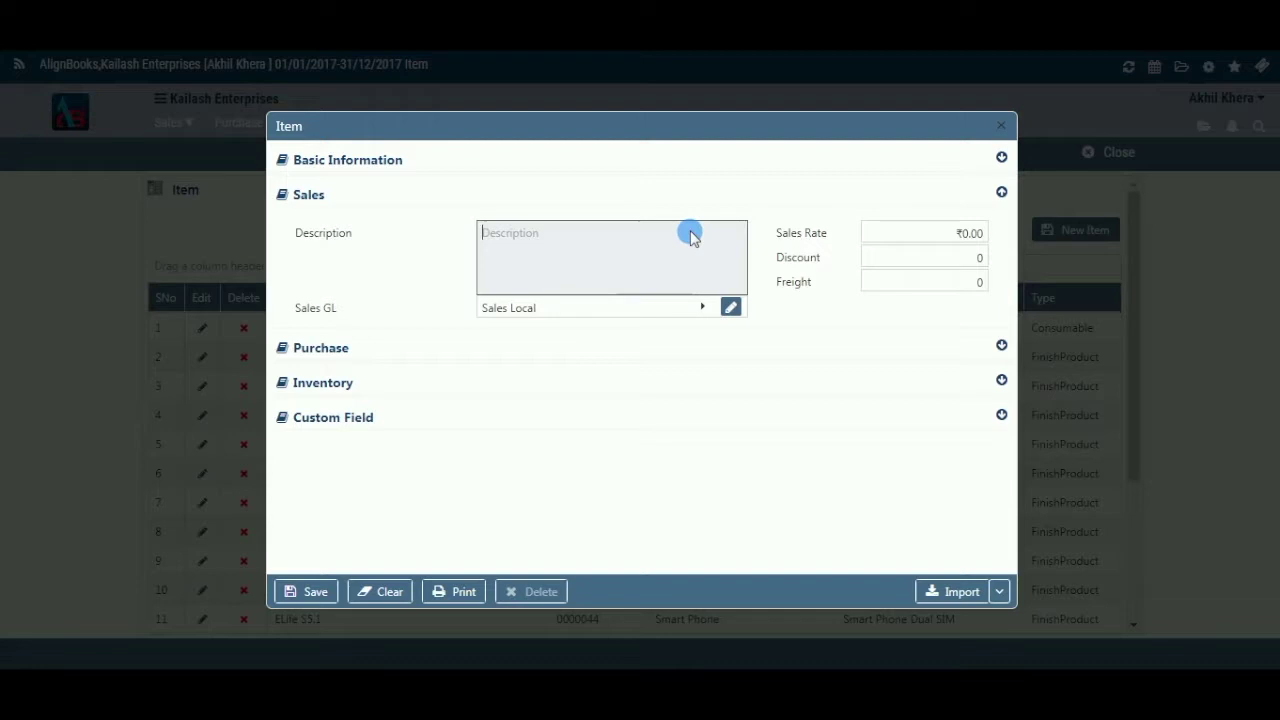
pyautogui.write('charge')
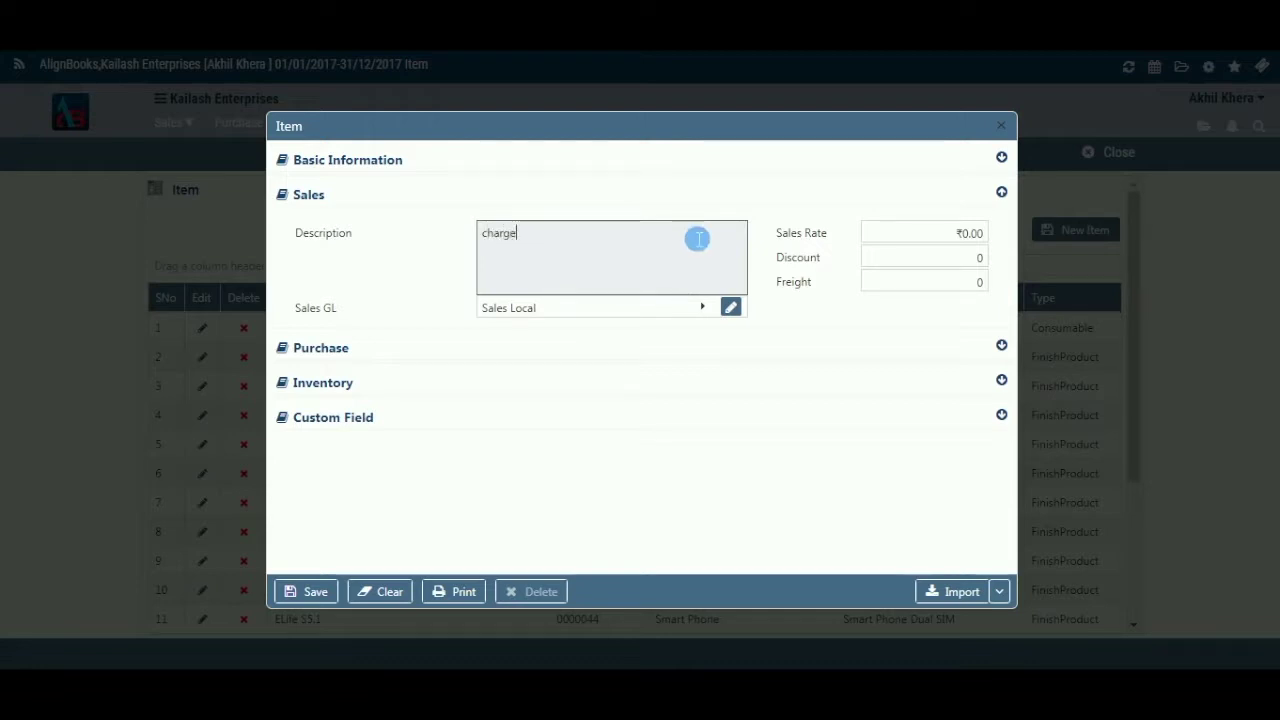
pyautogui.write('r series')
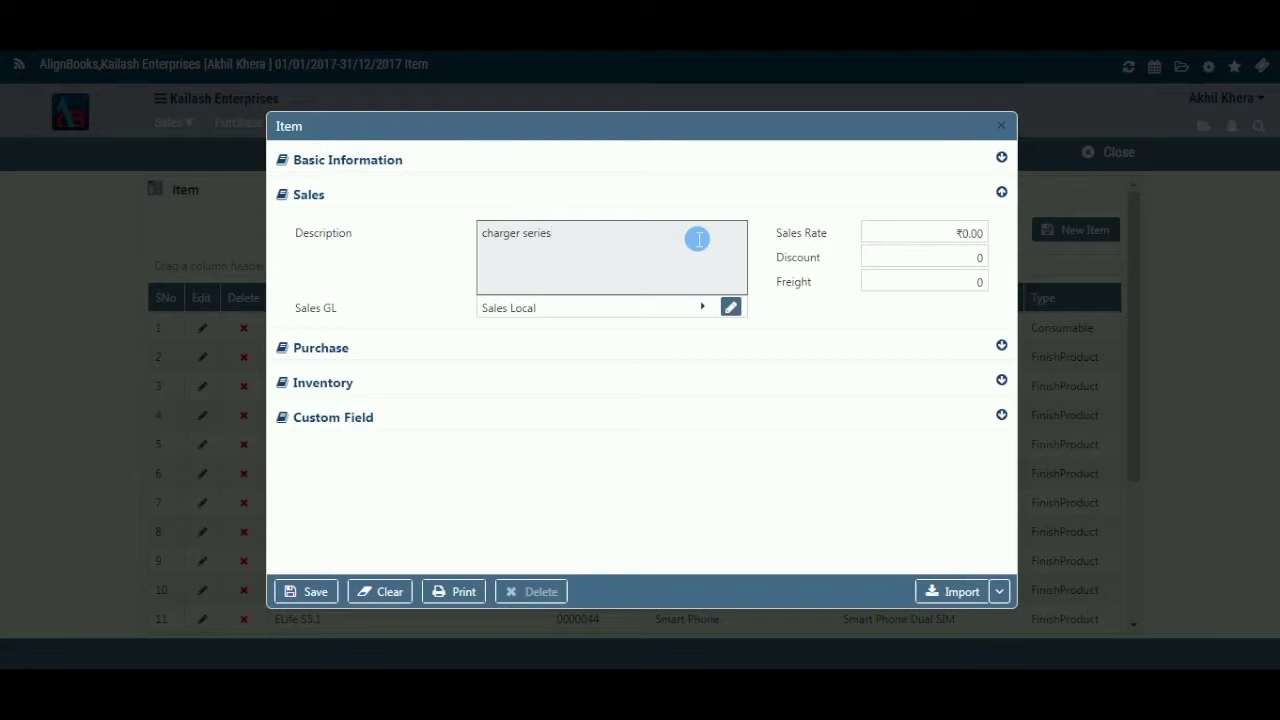
pyautogui.write(' XX00')
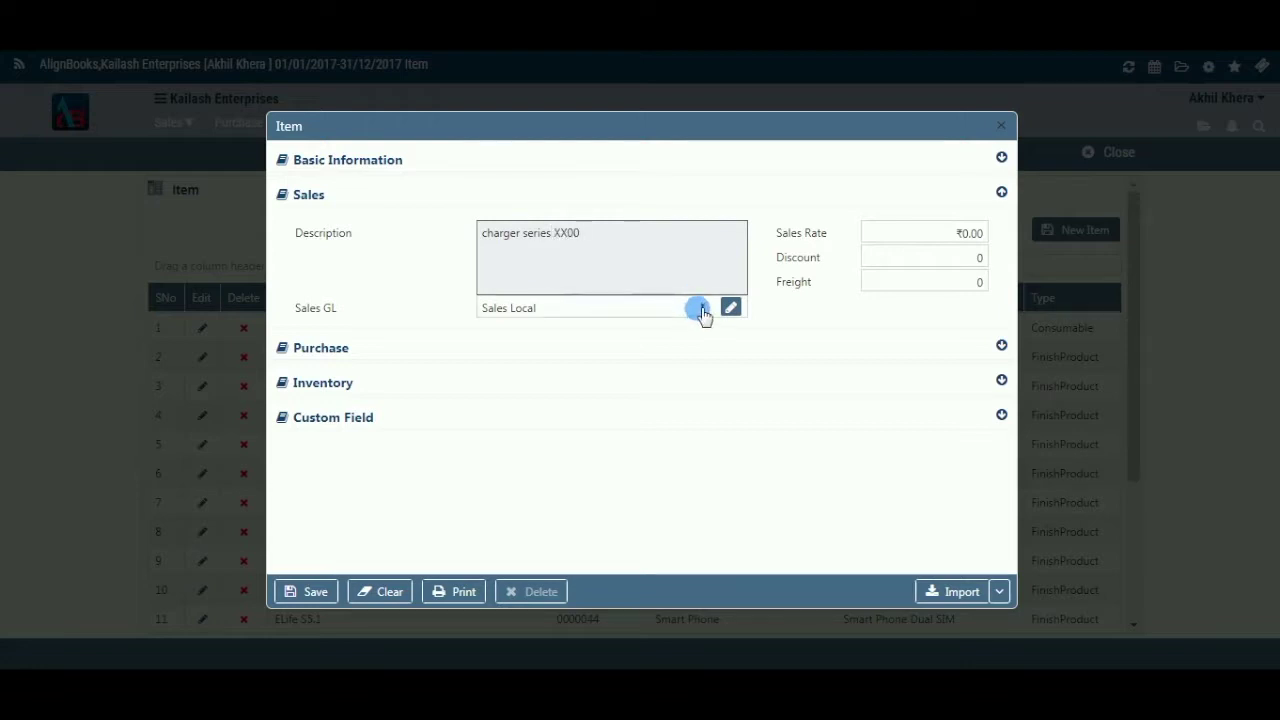
pyautogui.click(701, 310)
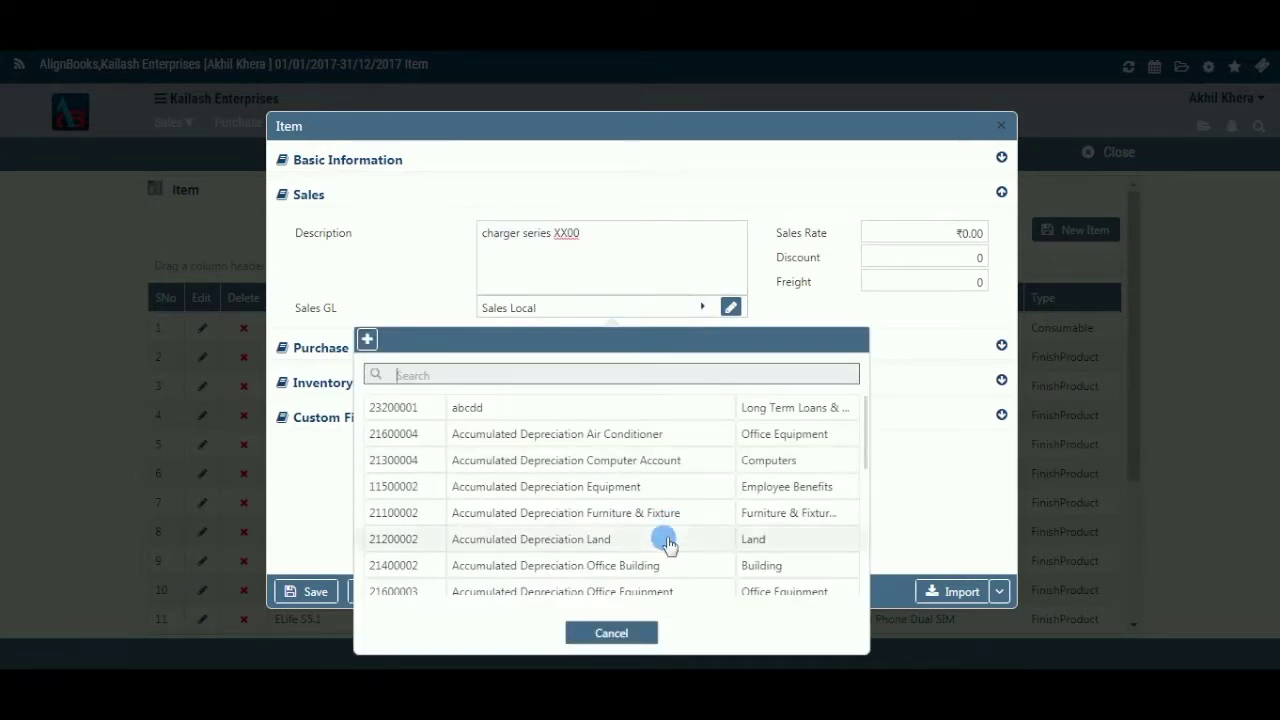
pyautogui.scroll(-2, 668, 541)
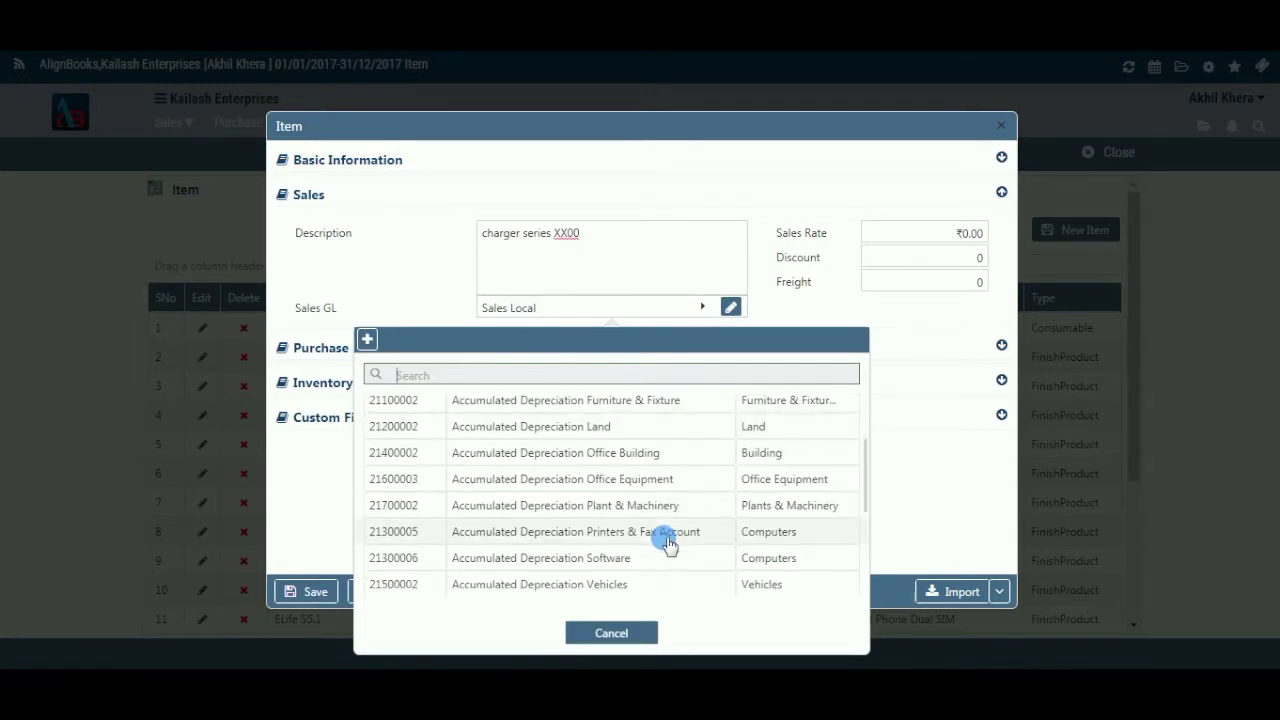
pyautogui.click(667, 484)
pyautogui.click(983, 263)
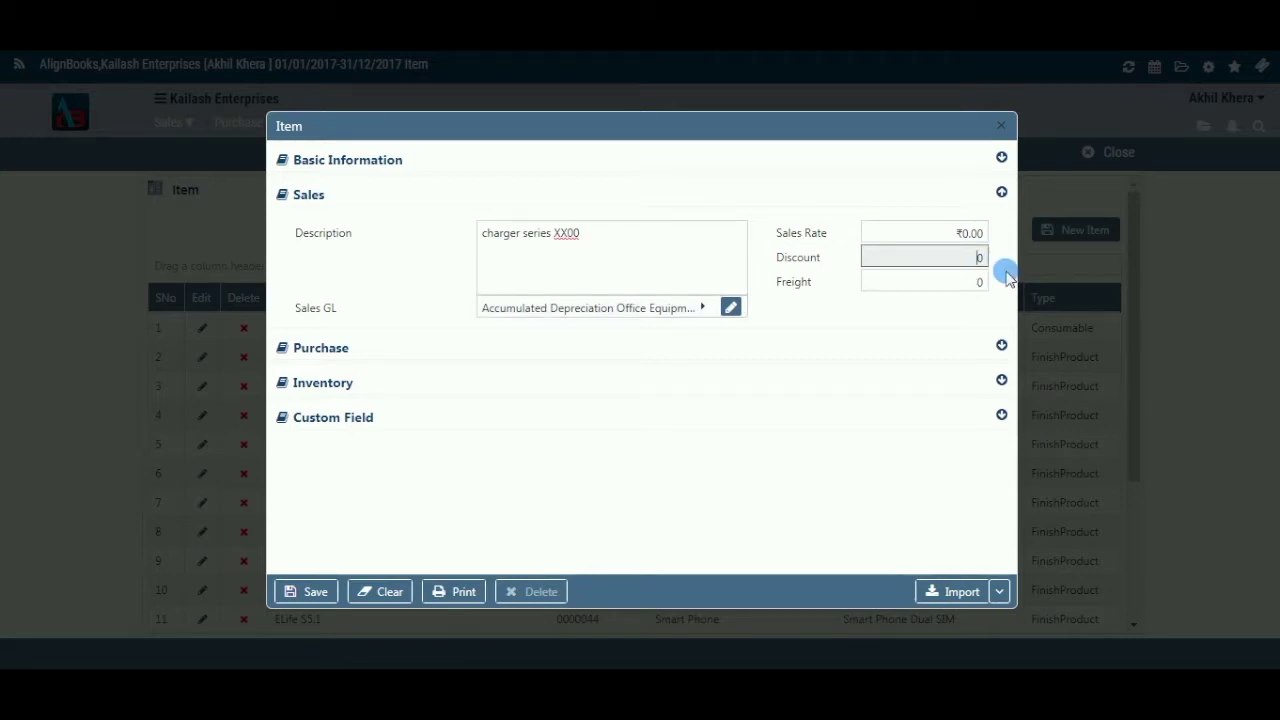
# Step: Set the Charger item's sales rate to 100
pyautogui.click(982, 236)
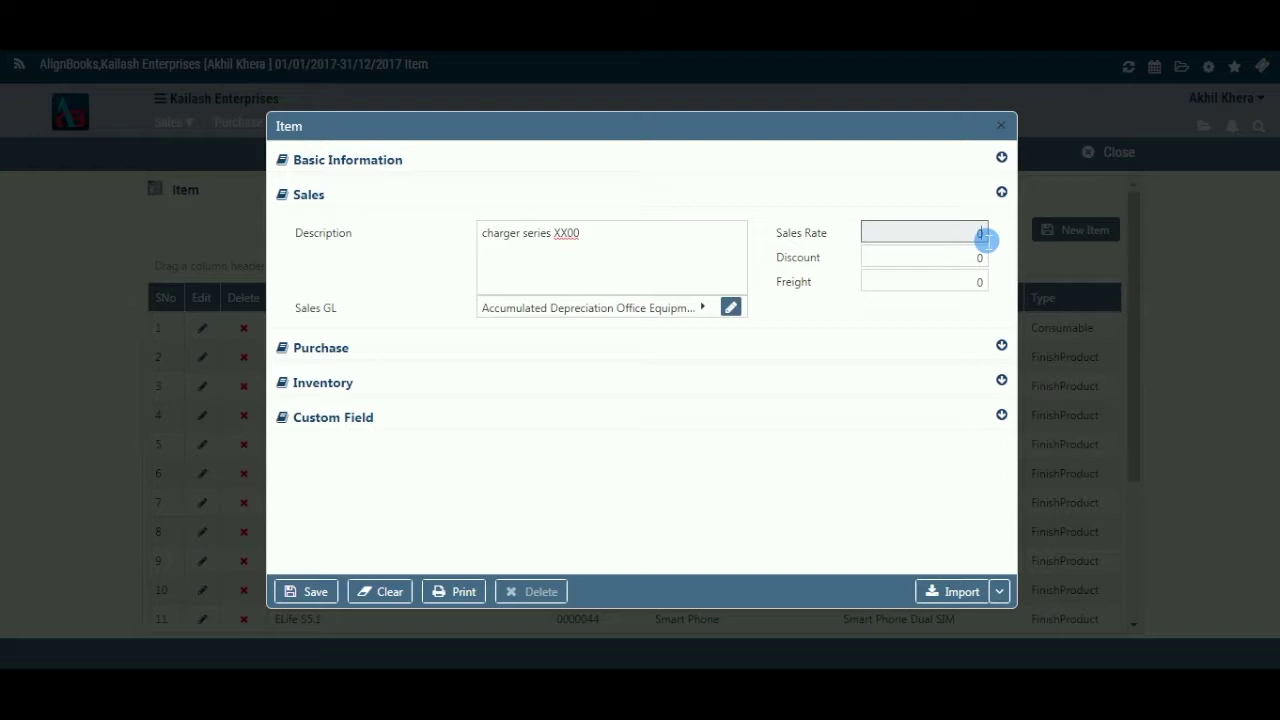
pyautogui.press('BackSpace')
pyautogui.write('1')
pyautogui.write('00')
pyautogui.click(986, 261)
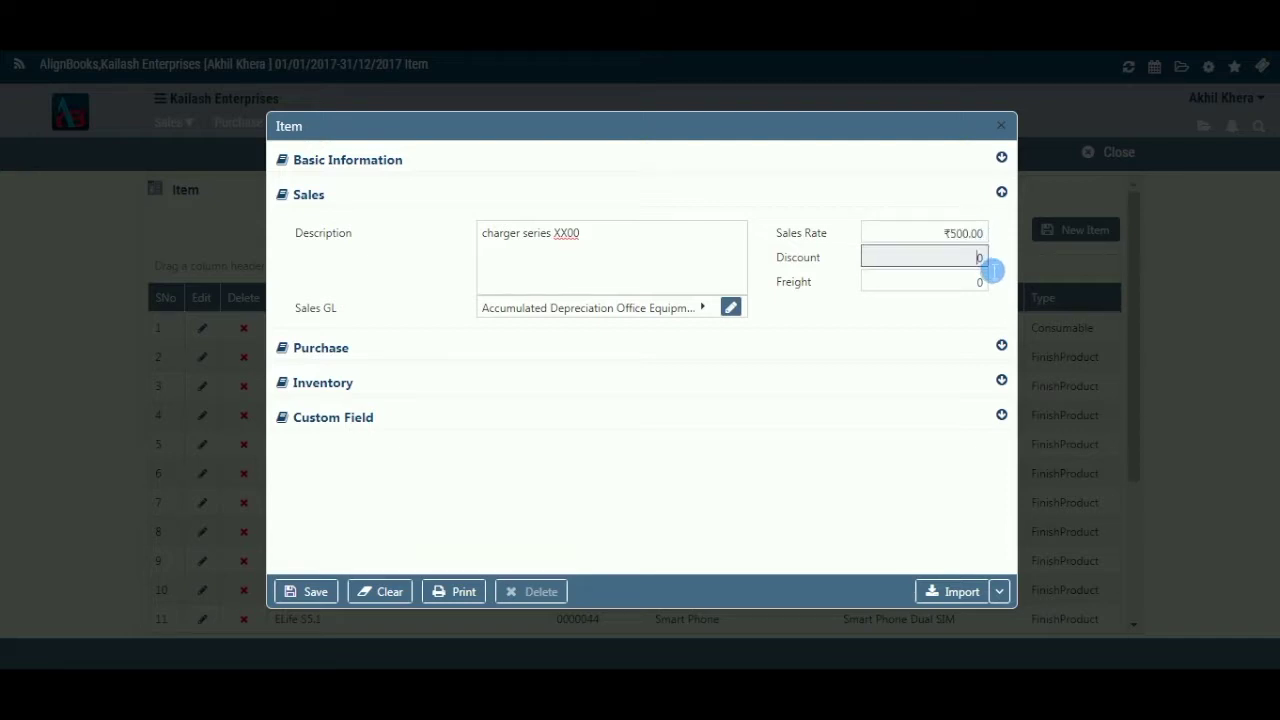
# Step: Enter sales freight 10000, then collapse Sales and expand the Purchase section
pyautogui.click(987, 287)
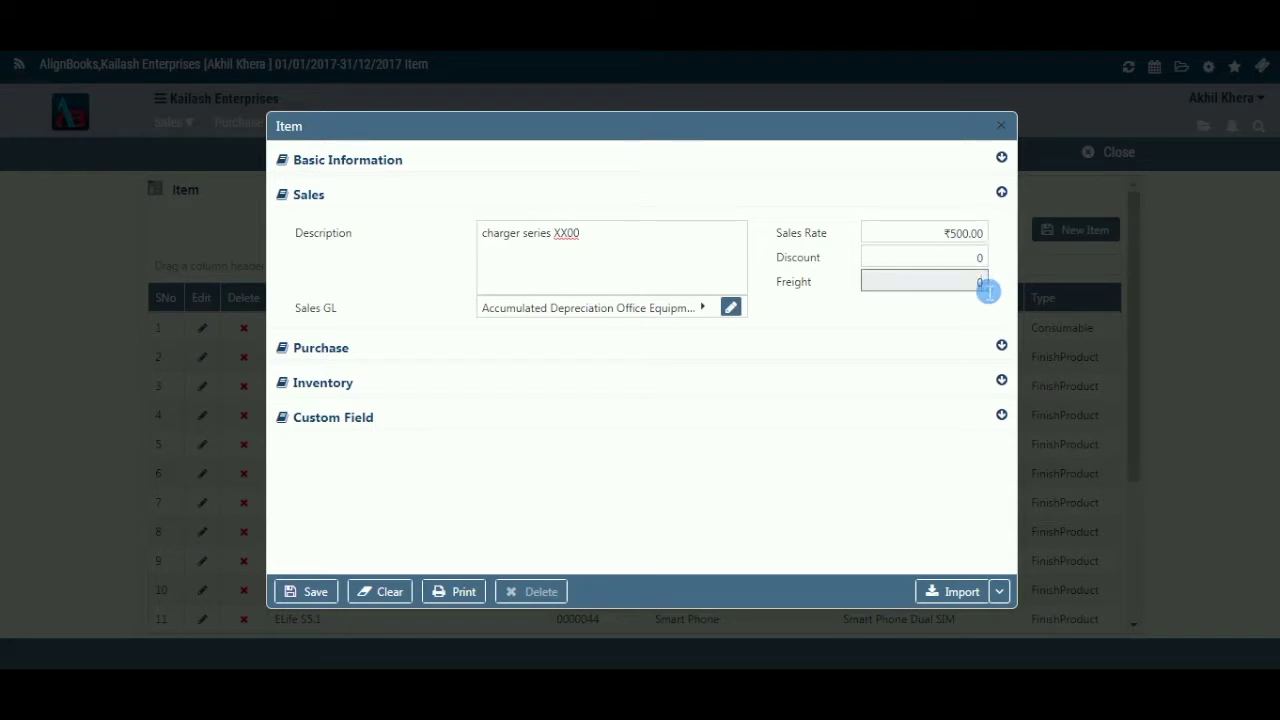
pyautogui.write('10000')
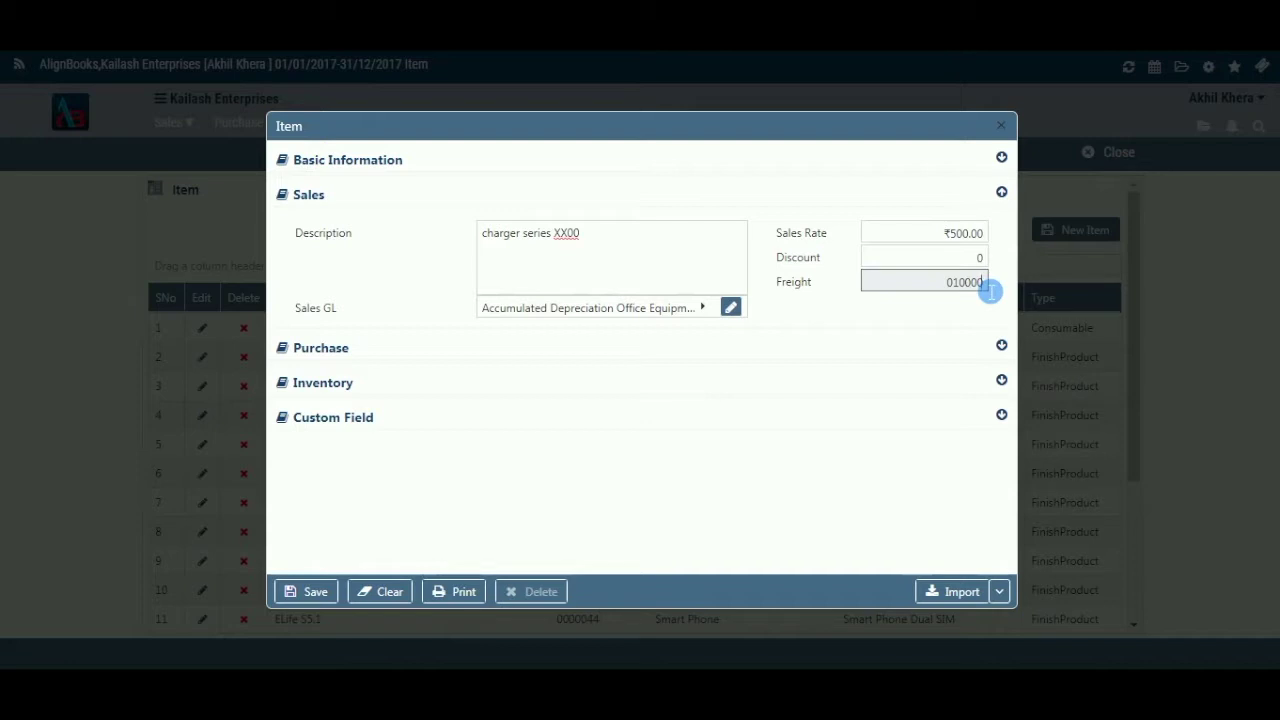
pyautogui.click(895, 275)
pyautogui.press('Delete')
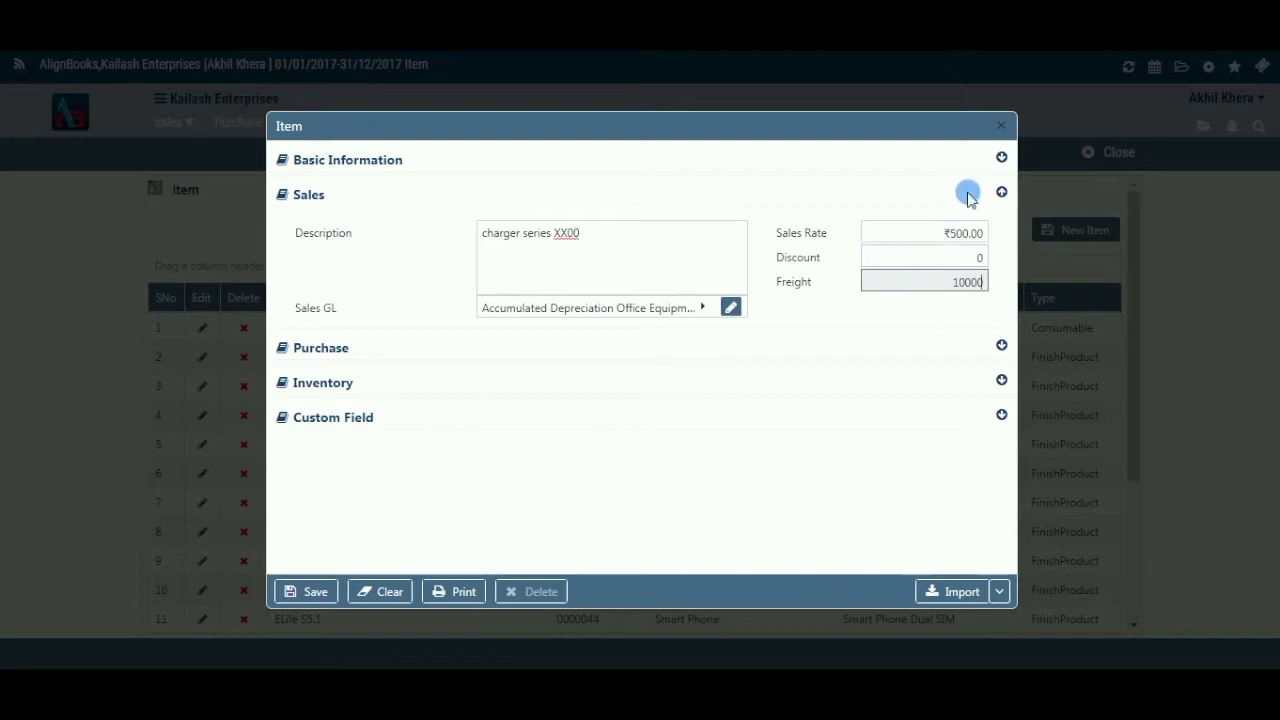
pyautogui.click(1001, 192)
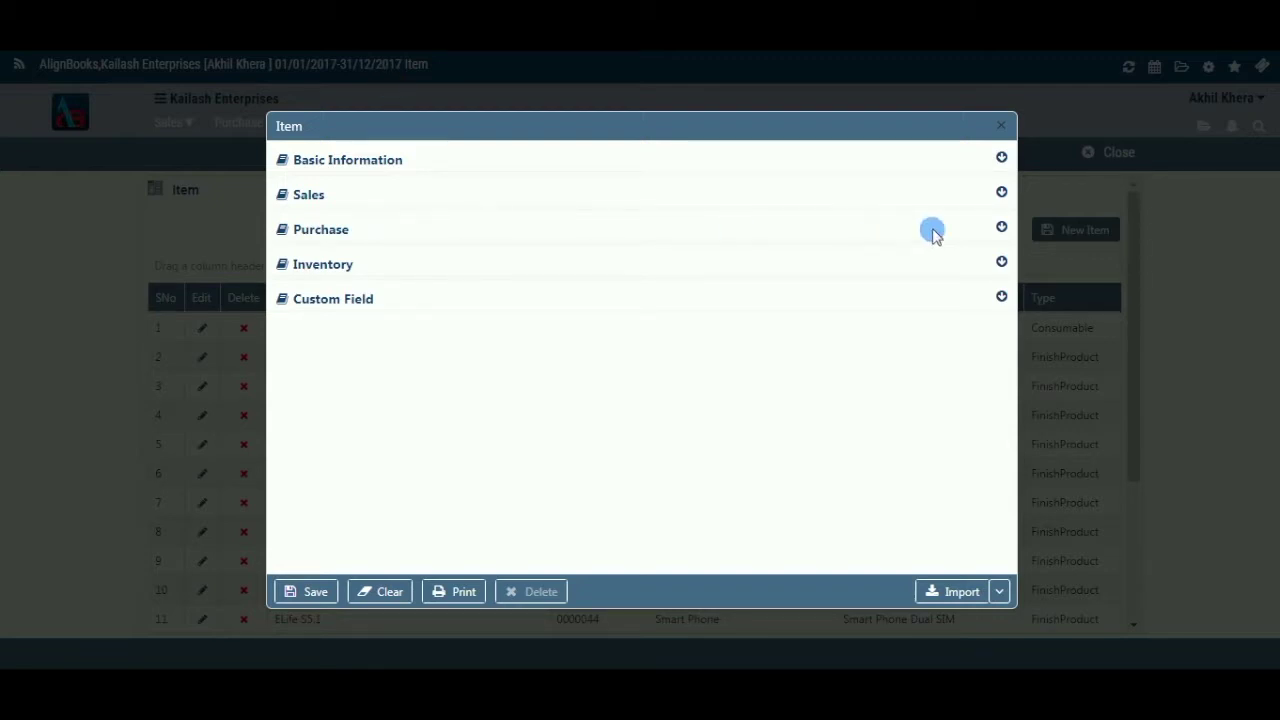
pyautogui.click(1001, 226)
# Step: Enter purchase description 'charger XX00' and choose Accumulated Depreciation Office Equipment as Purchase GL
pyautogui.click(662, 292)
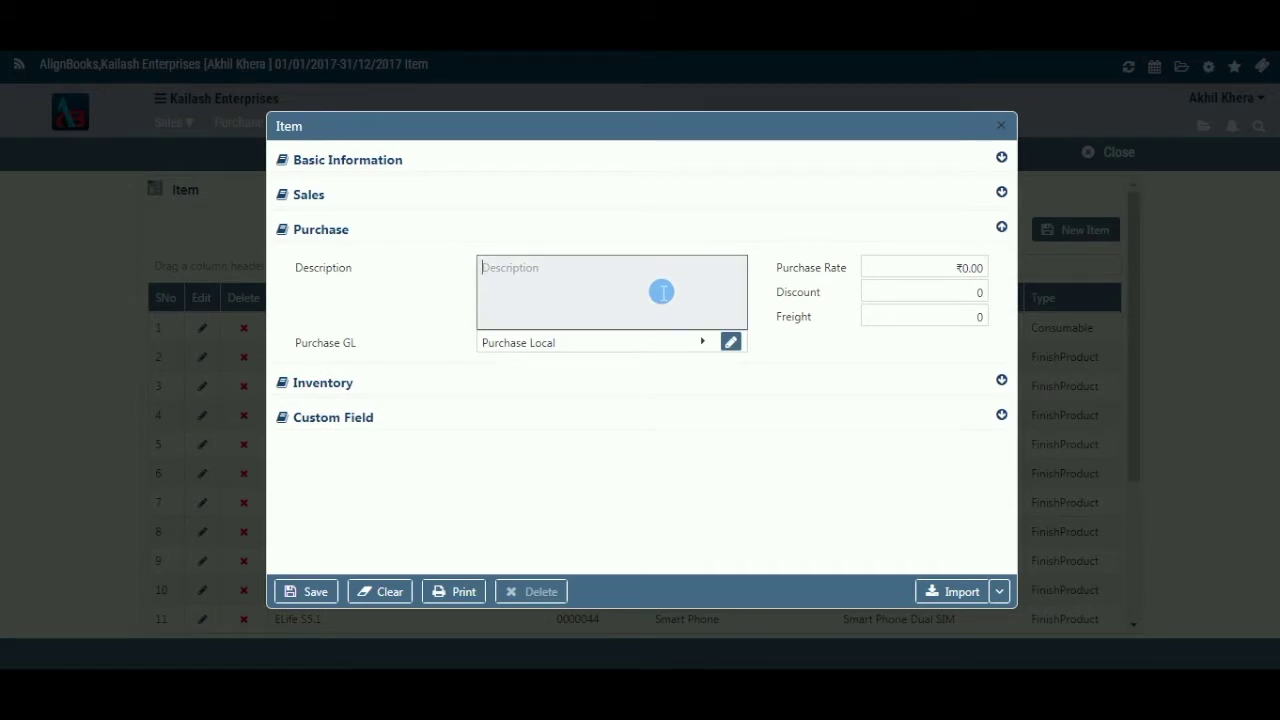
pyautogui.write('charger XX00')
pyautogui.click(696, 356)
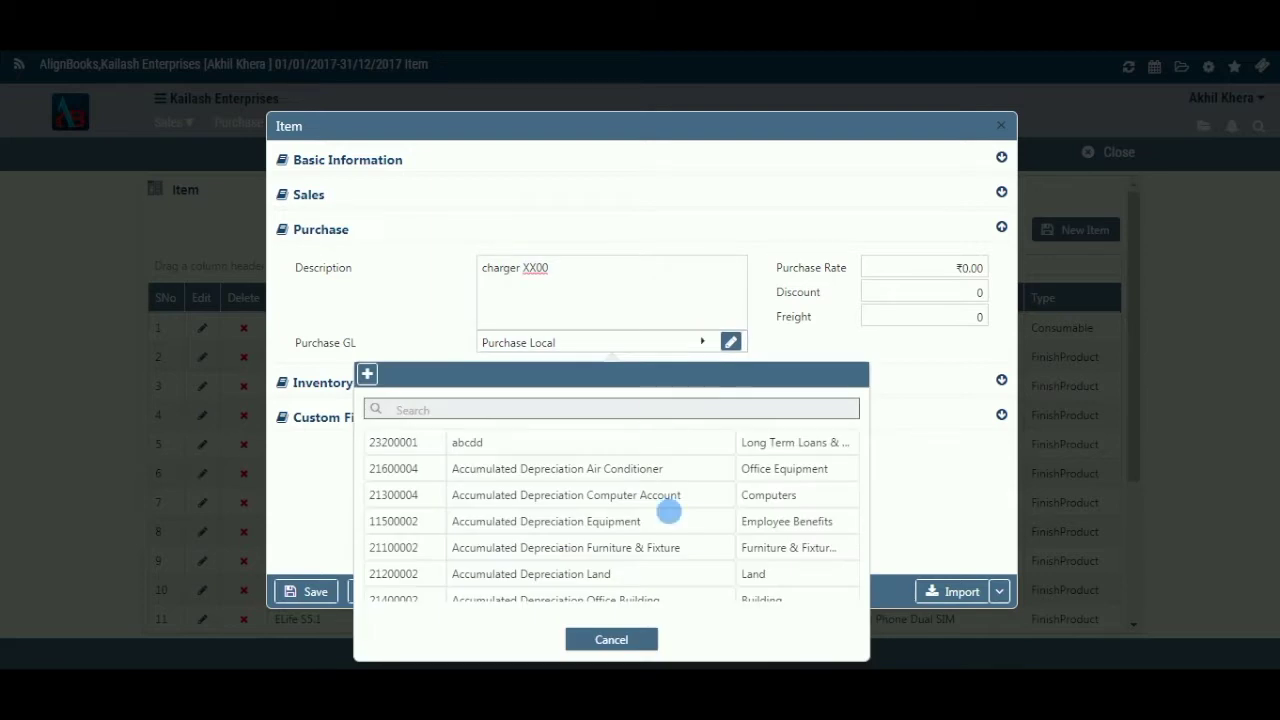
pyautogui.scroll(-2, 675, 519)
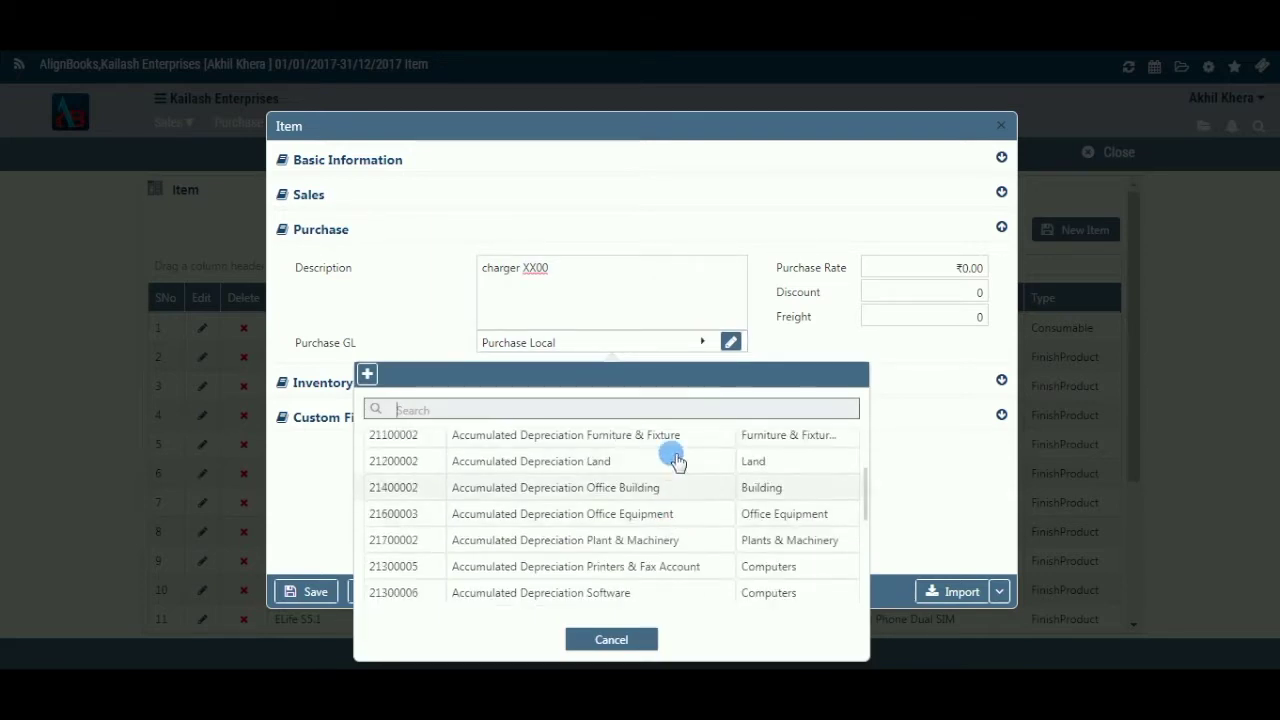
pyautogui.click(652, 514)
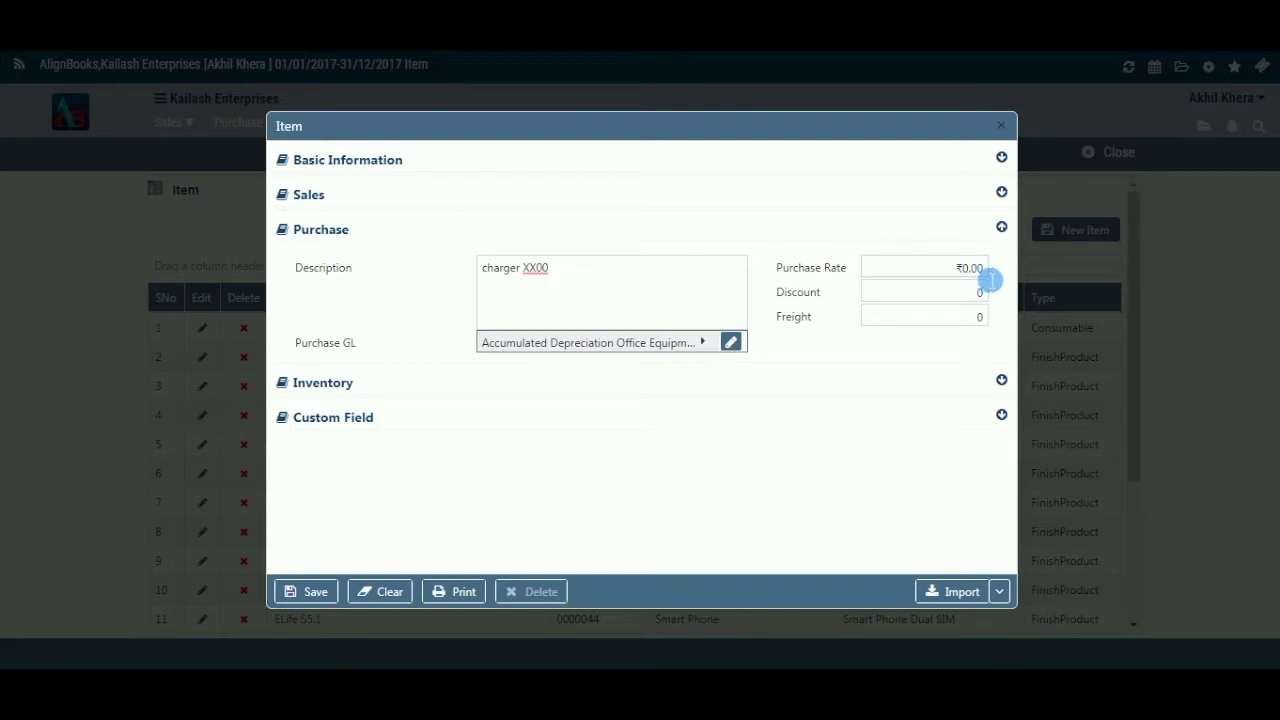
# Step: Enter purchase rate 300 and purchase freight 6000, leave discount at 0, and collapse Purchase
pyautogui.click(988, 268)
pyautogui.press('BackSpace')
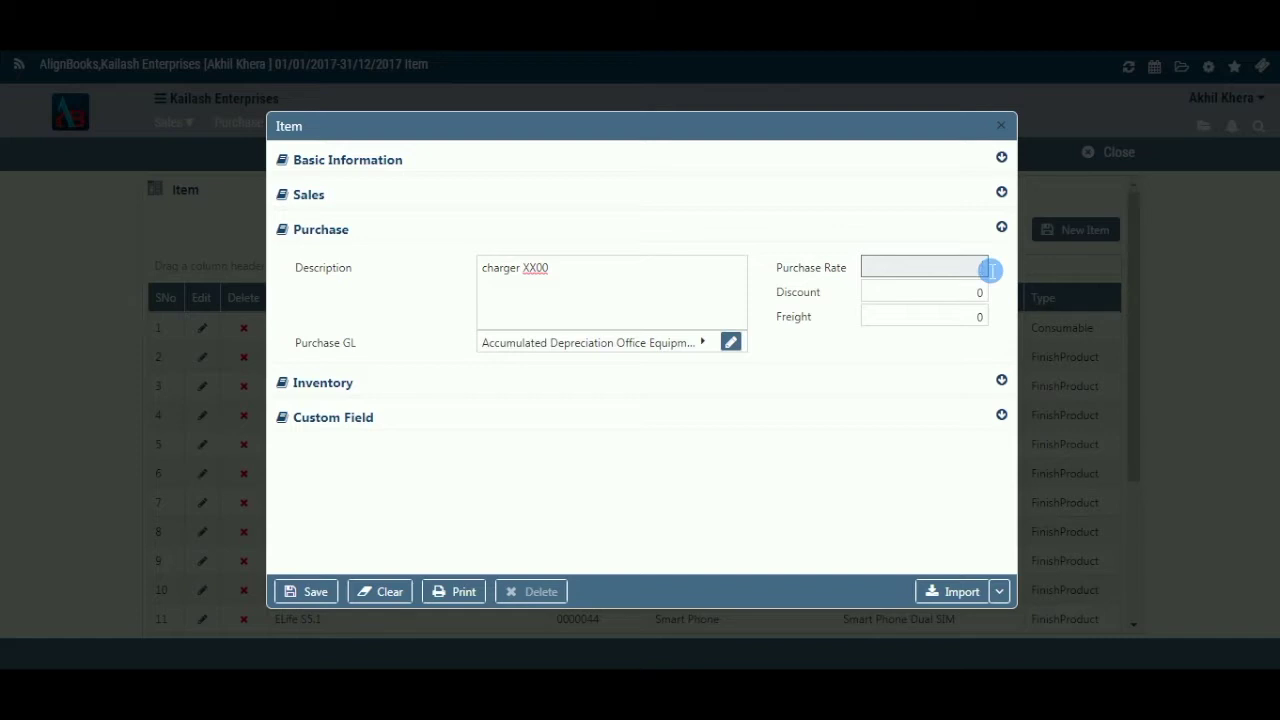
pyautogui.write('300')
pyautogui.press('Tab')
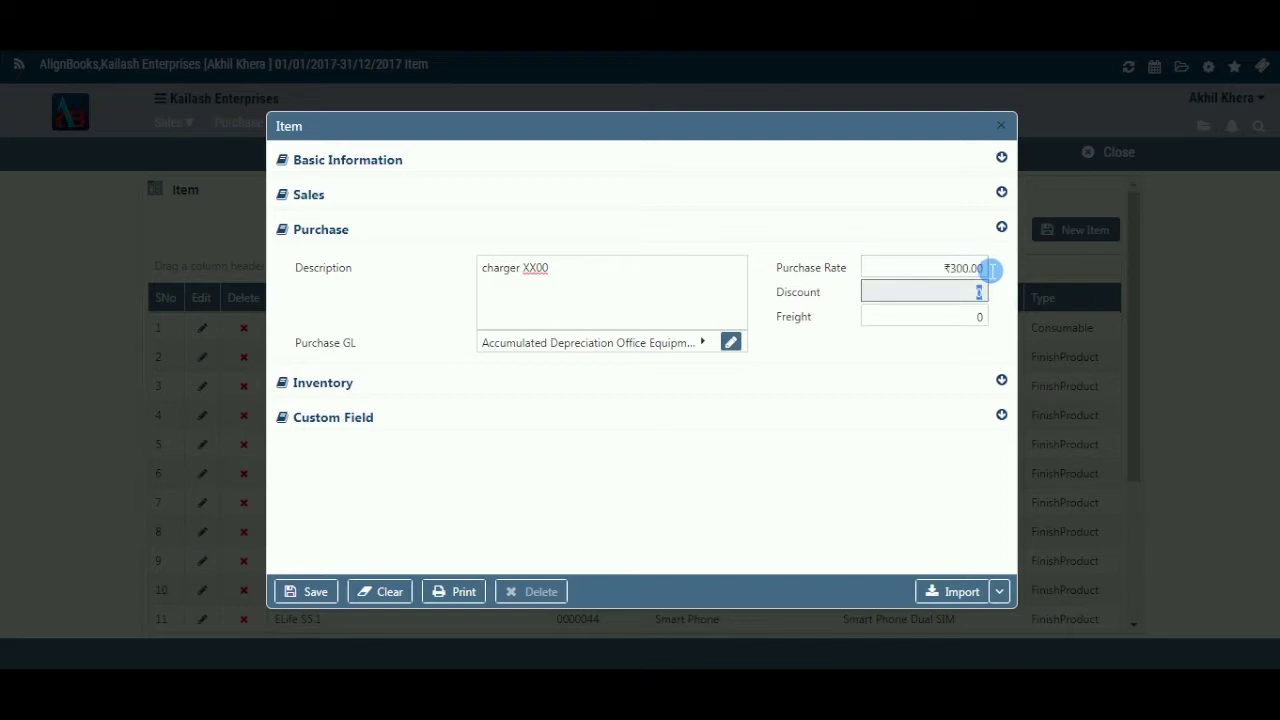
pyautogui.press('Tab')
pyautogui.press('BackSpace')
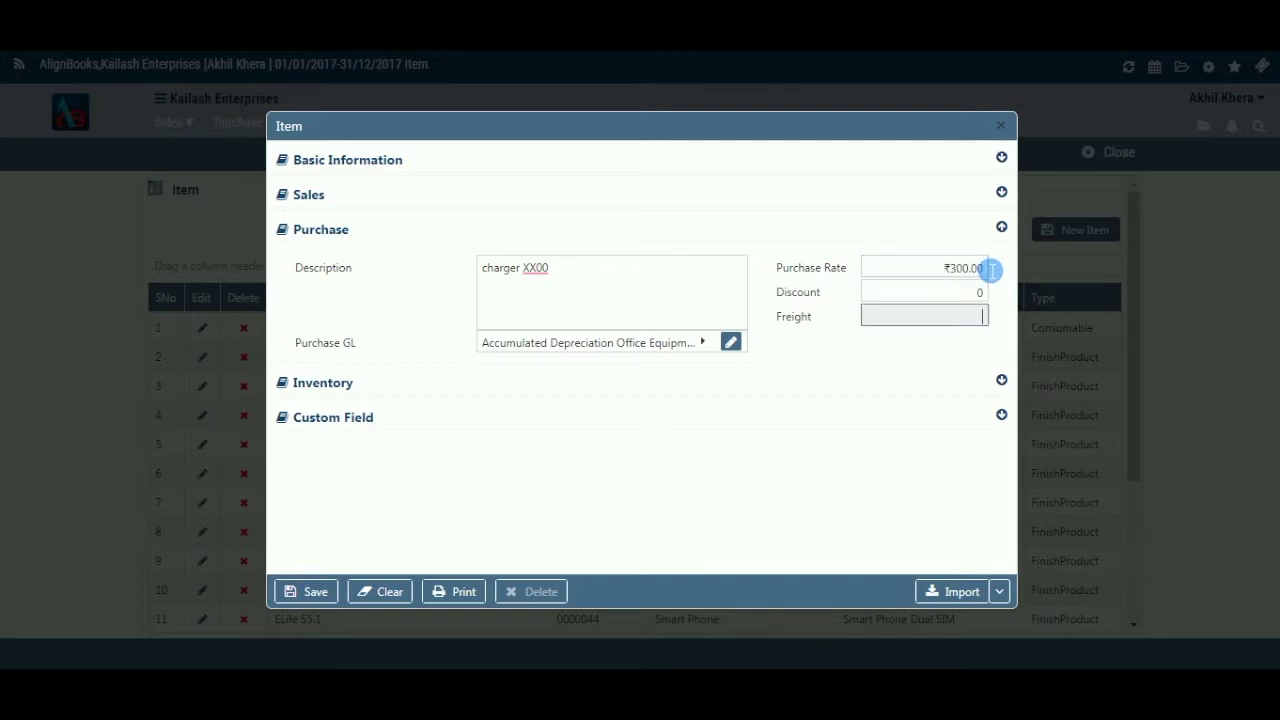
pyautogui.write('6000')
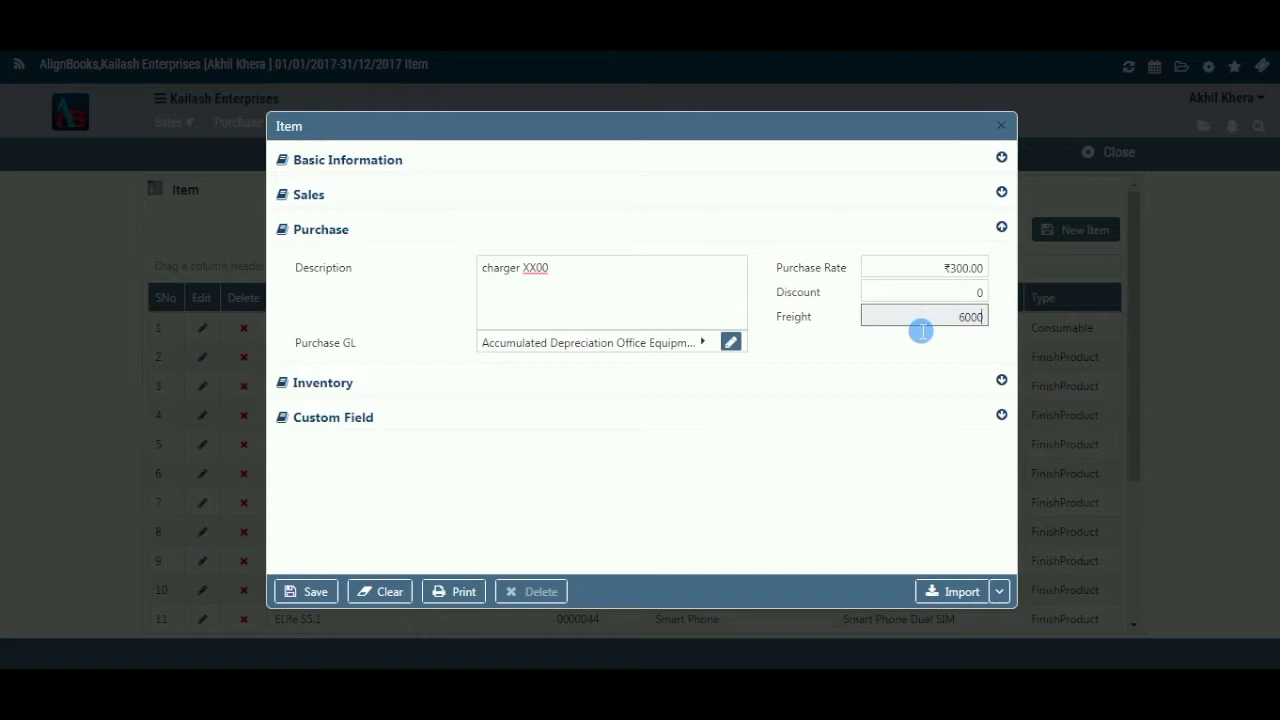
pyautogui.click(1001, 227)
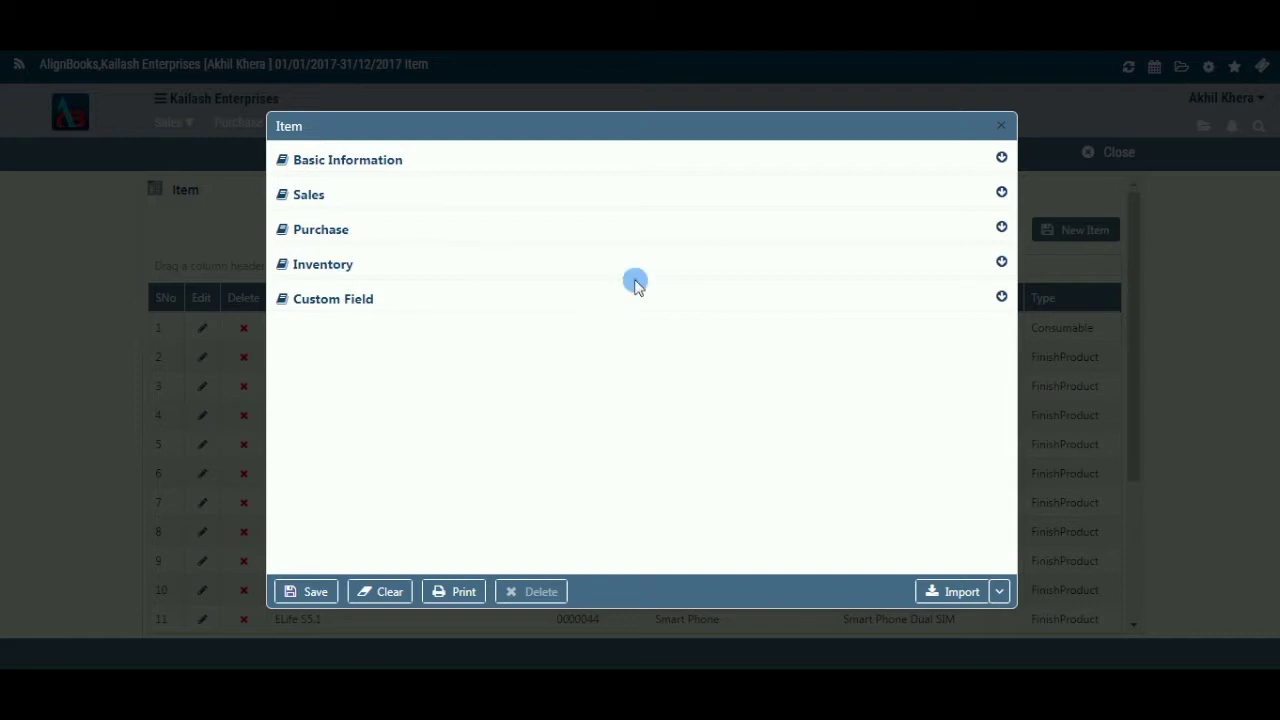
# Step: Expand Inventory, set Minimum Level to 7 and switch Serial Tracking on
pyautogui.click(1001, 261)
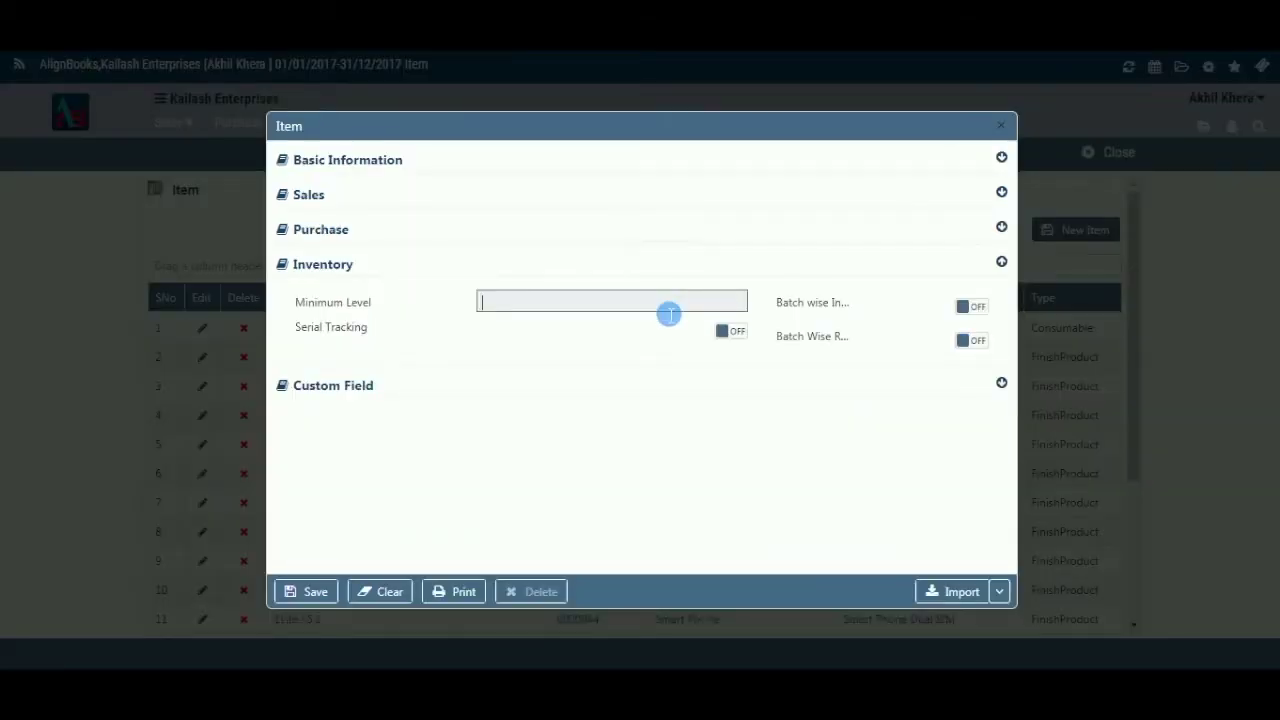
pyautogui.write('7')
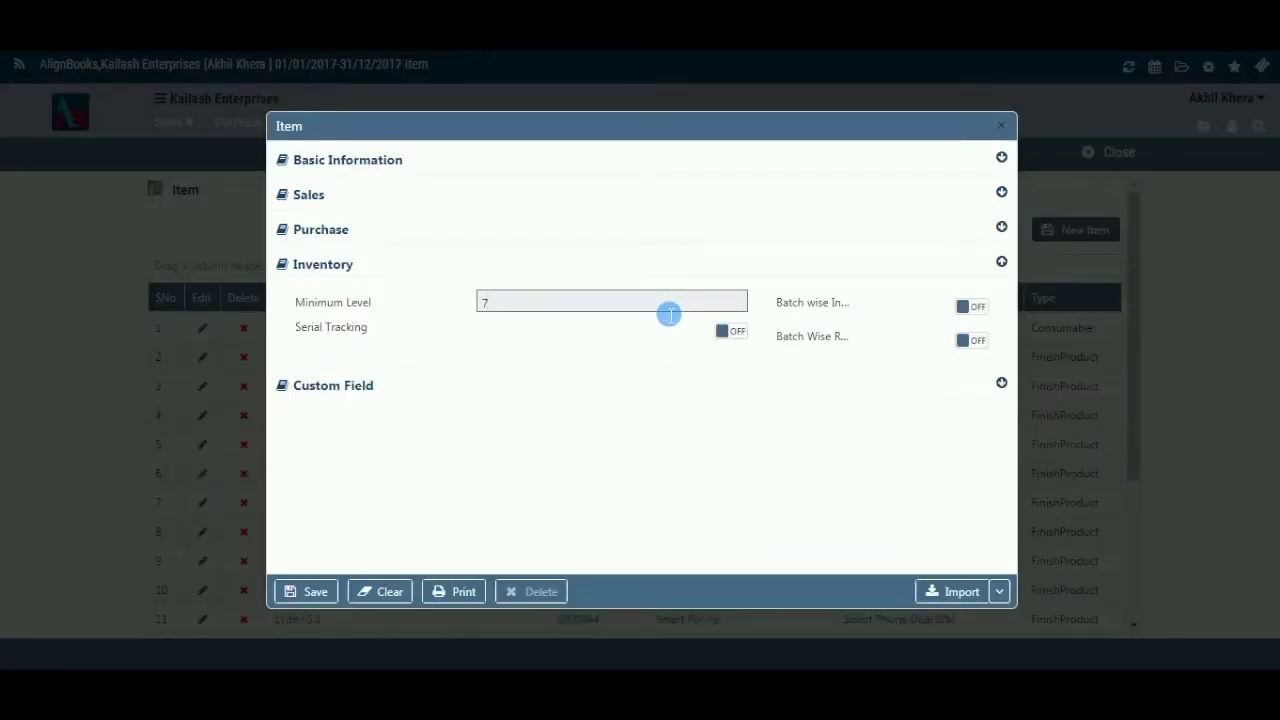
pyautogui.click(732, 336)
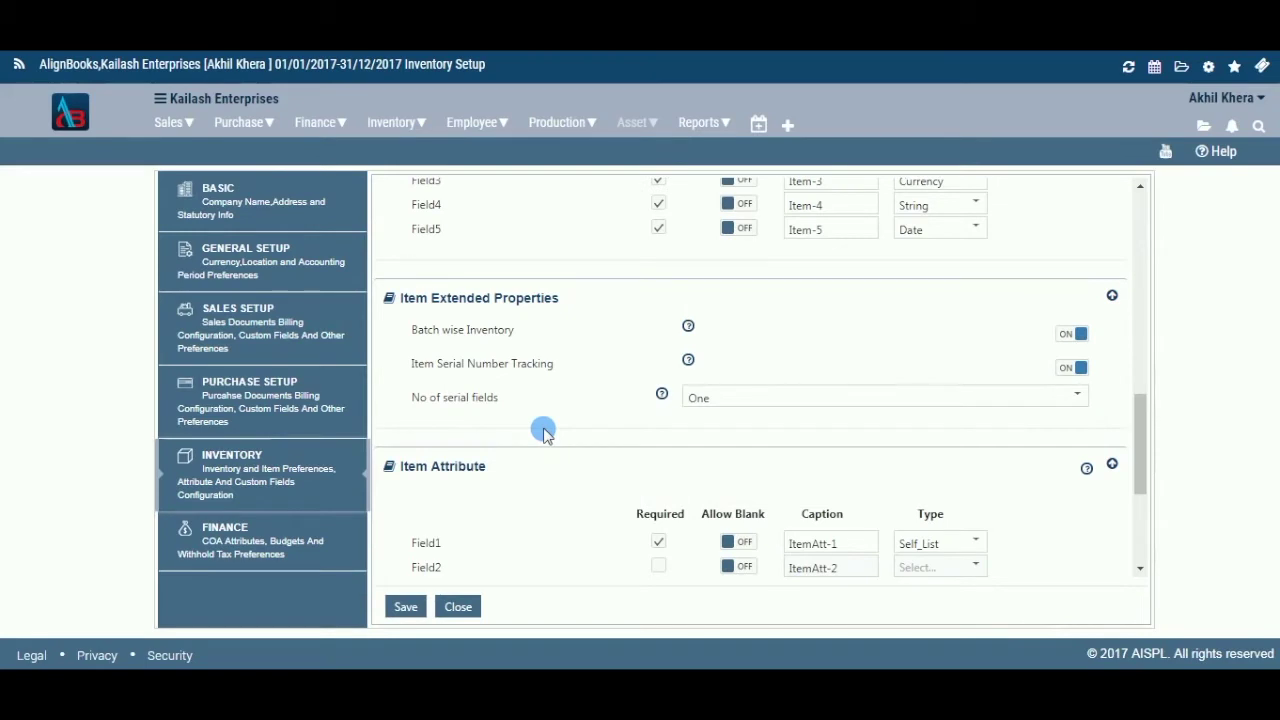
pyautogui.moveTo(1140, 470); pyautogui.dragTo(1141, 439)
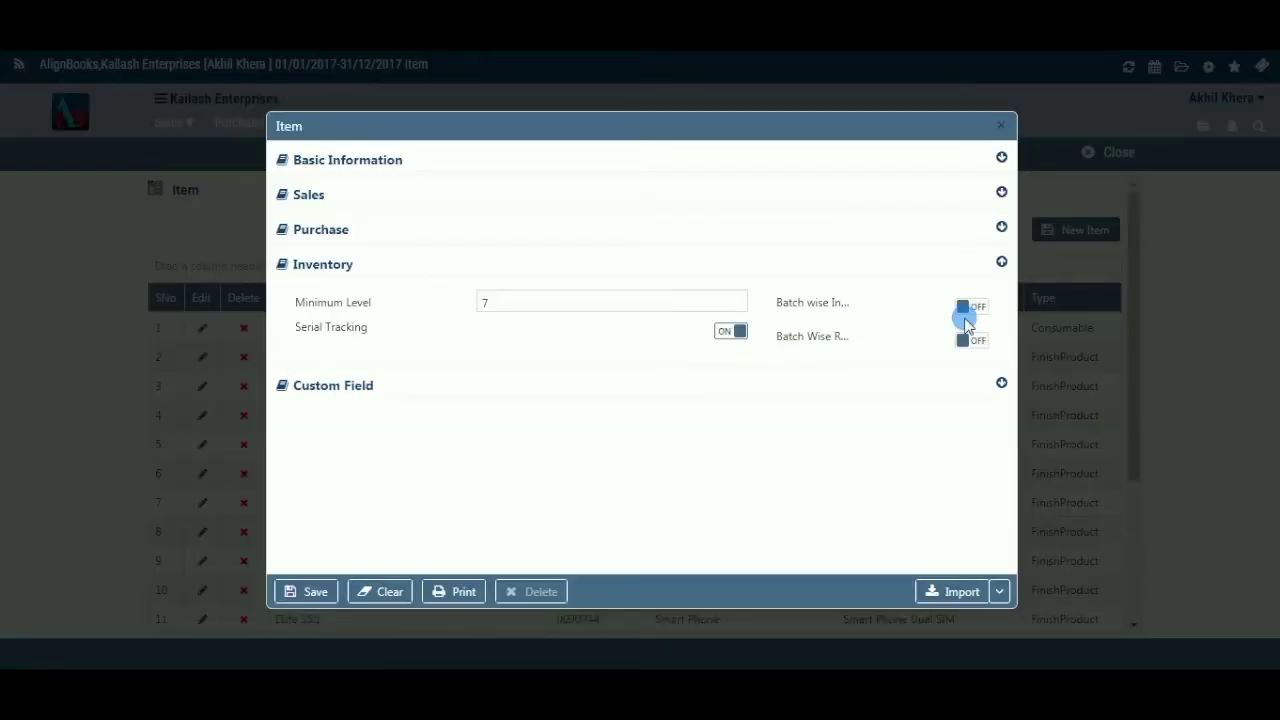
# Step: Turn on Batch wise Inventory and the second batch-wise option, then expand Custom Field
pyautogui.click(966, 318)
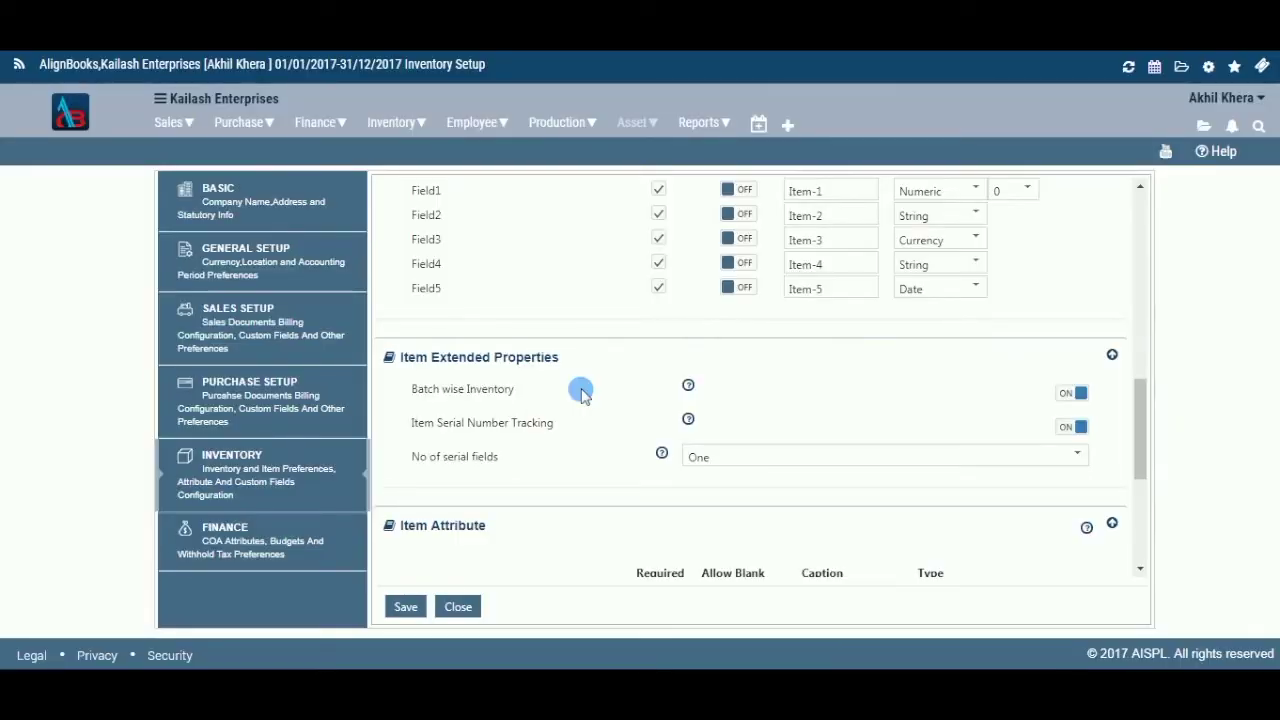
pyautogui.moveTo(1140, 426); pyautogui.dragTo(1155, 210)
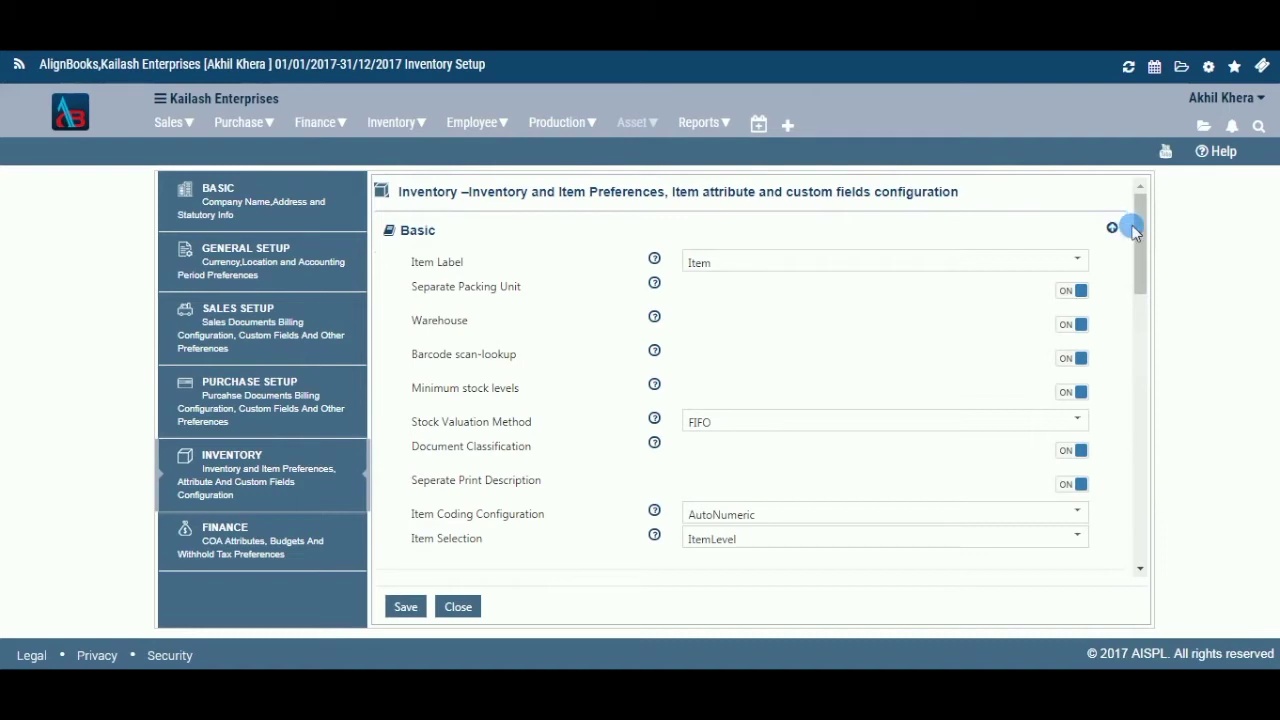
pyautogui.moveTo(1134, 230); pyautogui.dragTo(1133, 460)
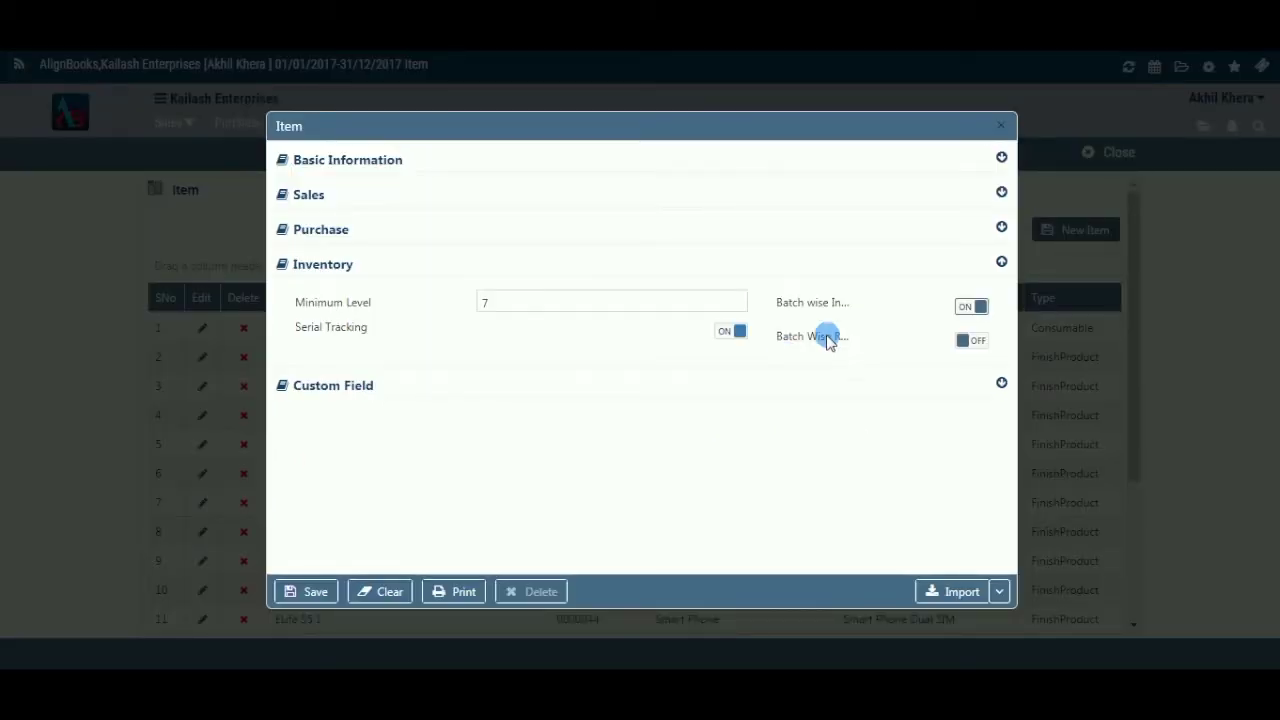
pyautogui.click(972, 341)
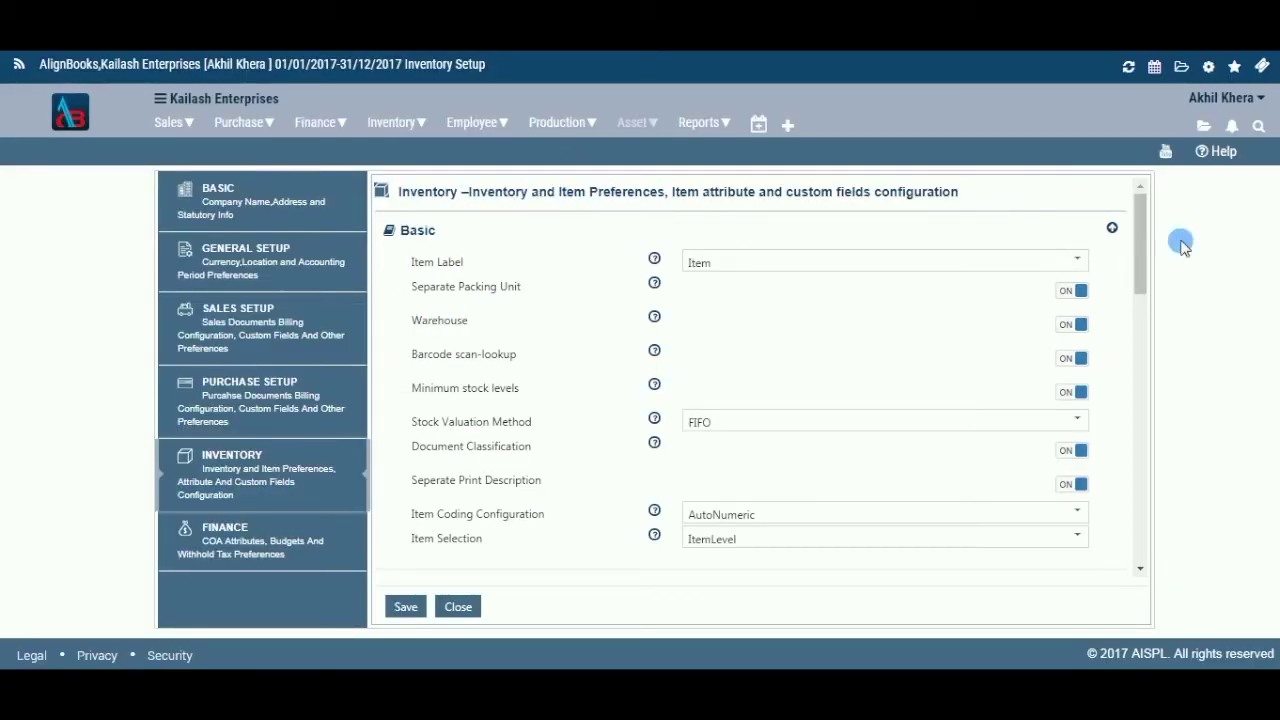
pyautogui.moveTo(1142, 270); pyautogui.dragTo(1151, 480)
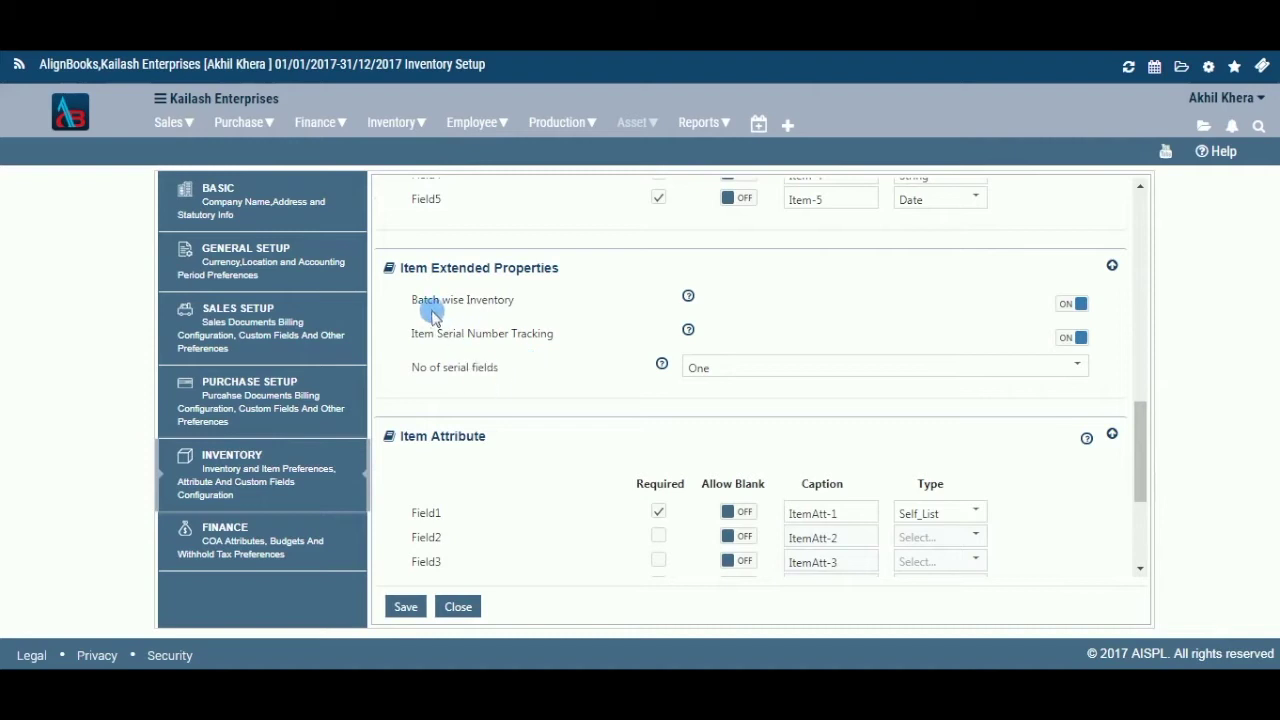
pyautogui.click(1070, 310)
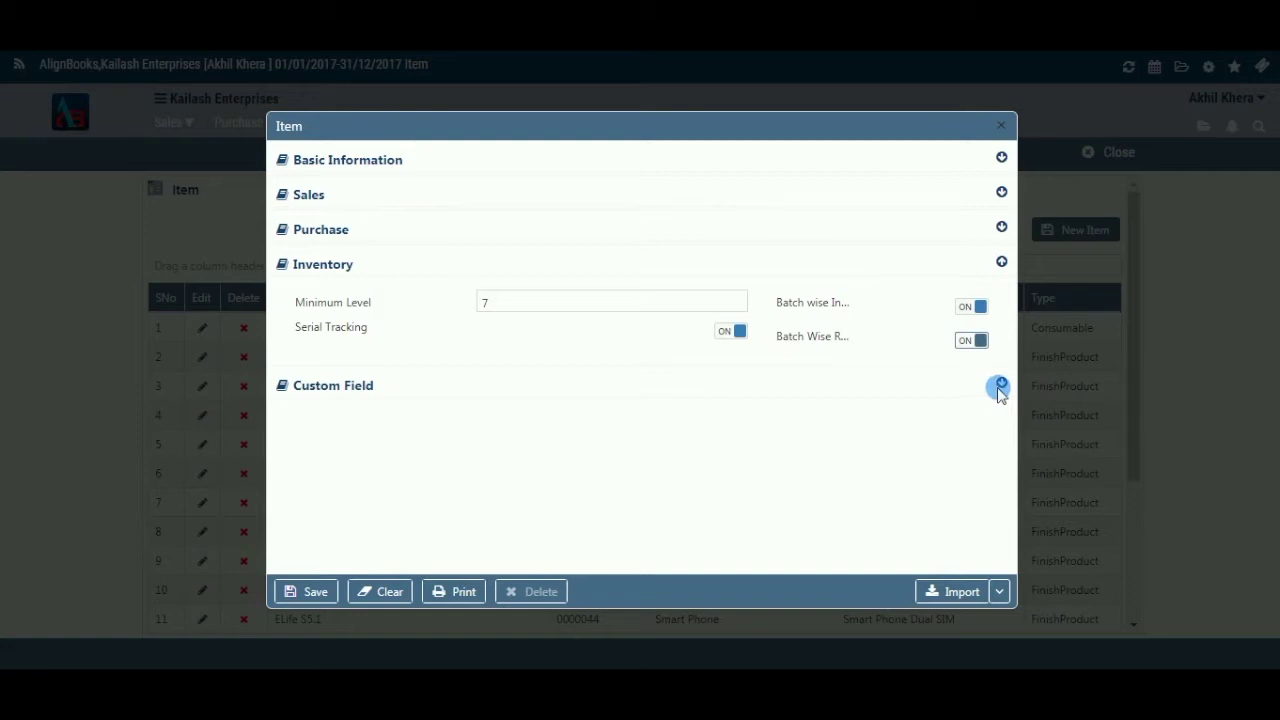
pyautogui.click(1001, 261)
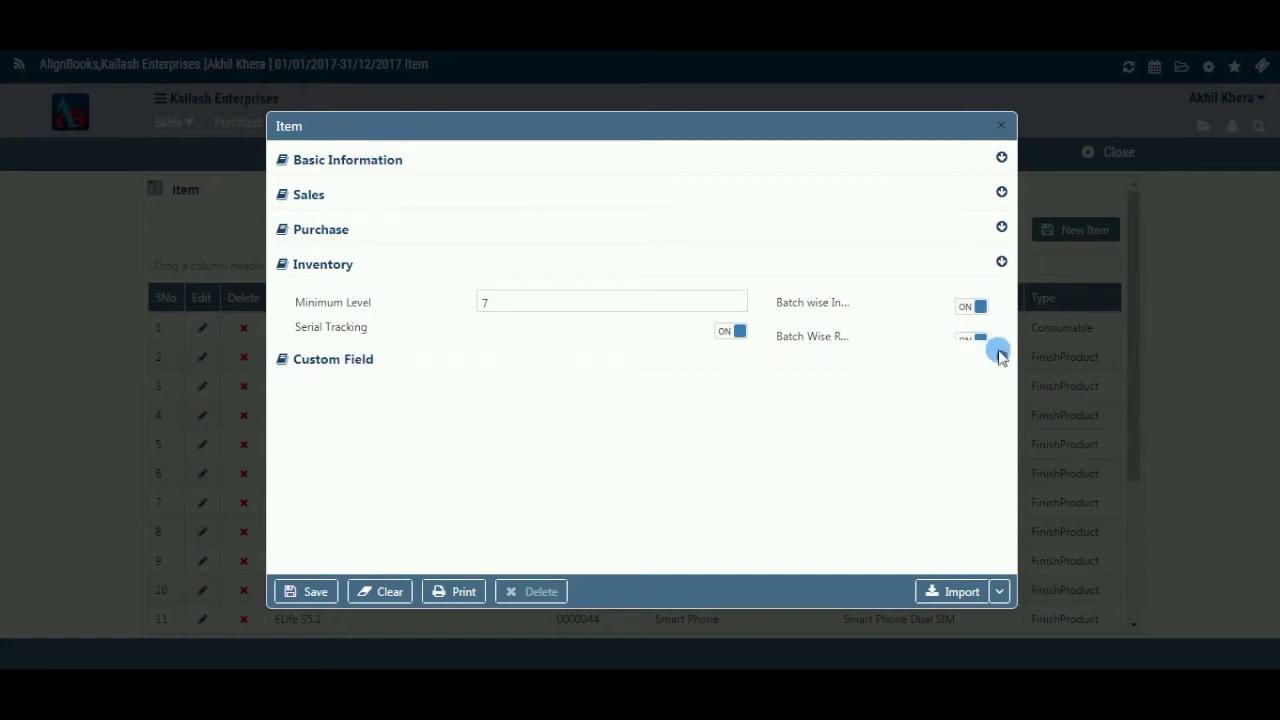
# Step: Fill custom fields Item-1 89, Item-2 'charger XX00', Item-3 40,000 and Item-4 'Ab09'
pyautogui.click(1002, 299)
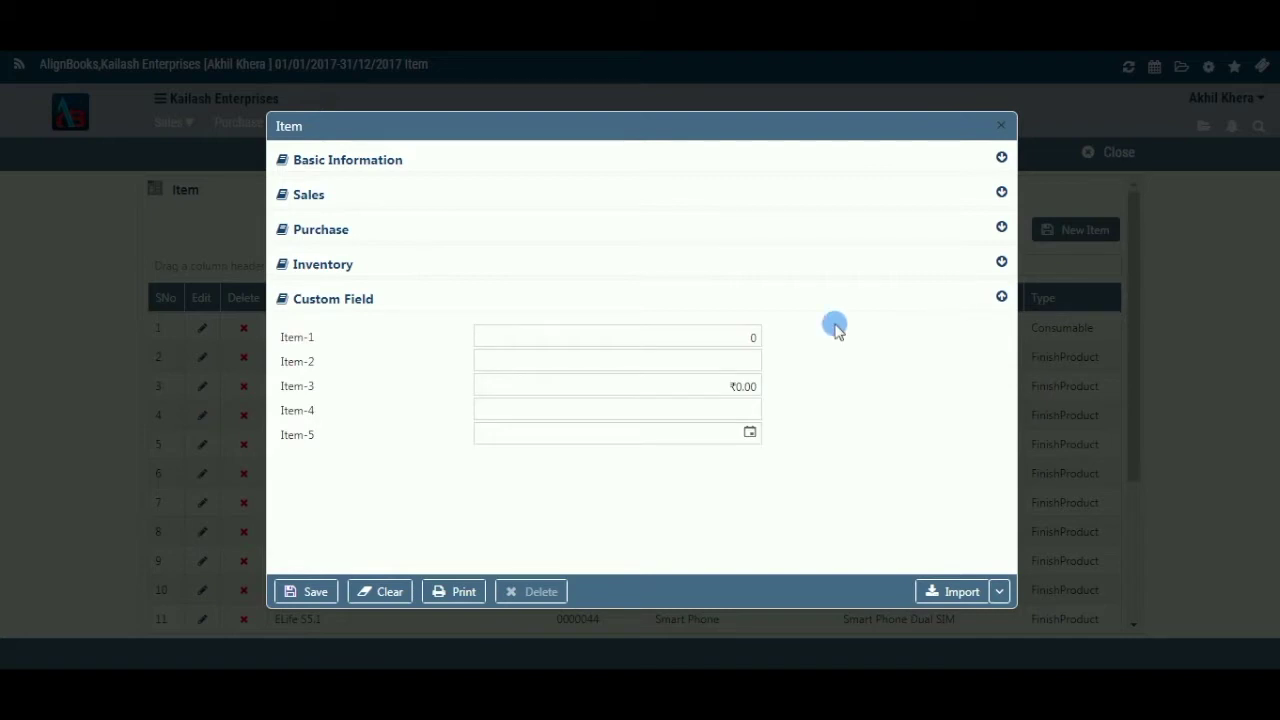
pyautogui.click(757, 340)
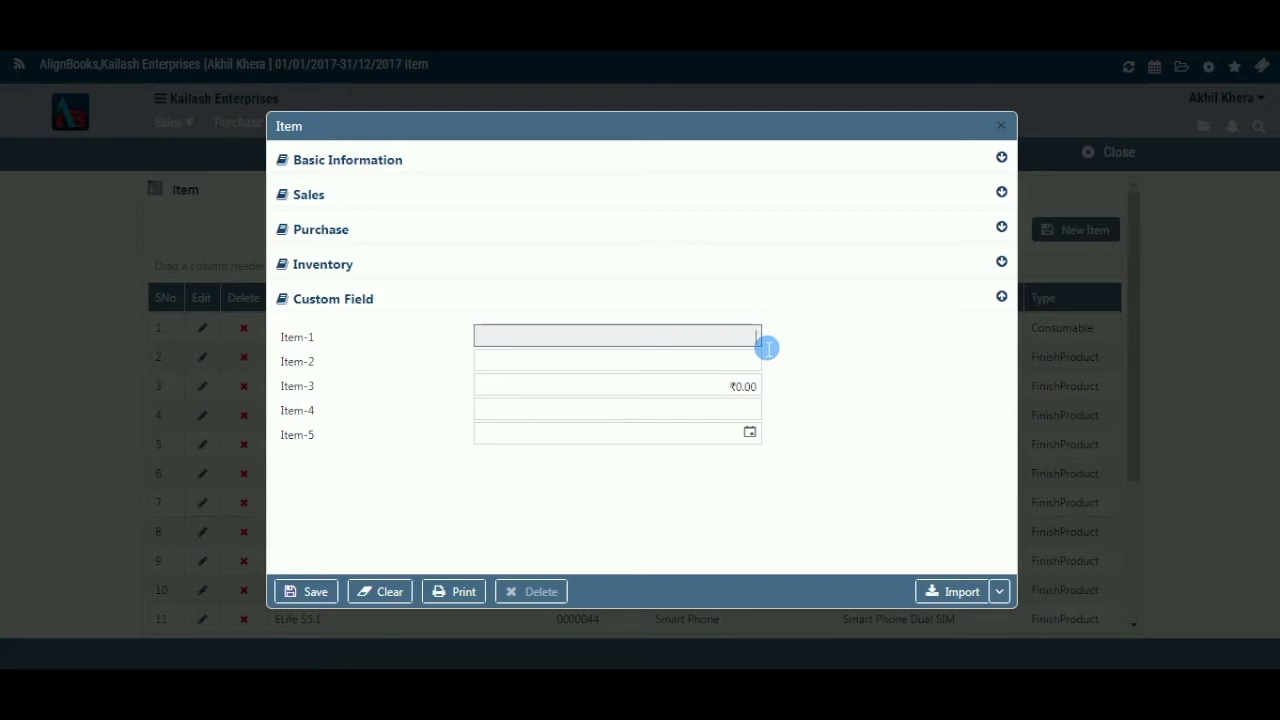
pyautogui.write('89')
pyautogui.press('Tab')
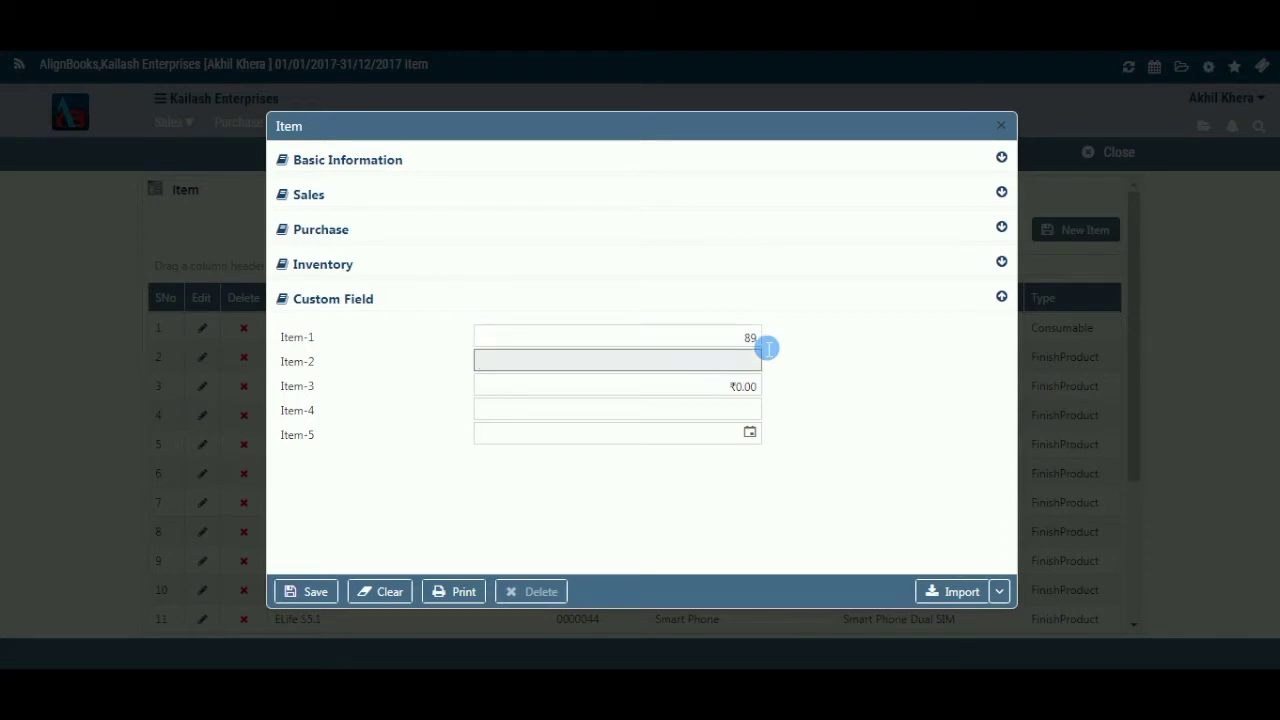
pyautogui.write('charger XX00')
pyautogui.press('Tab')
pyautogui.press('BackSpace')
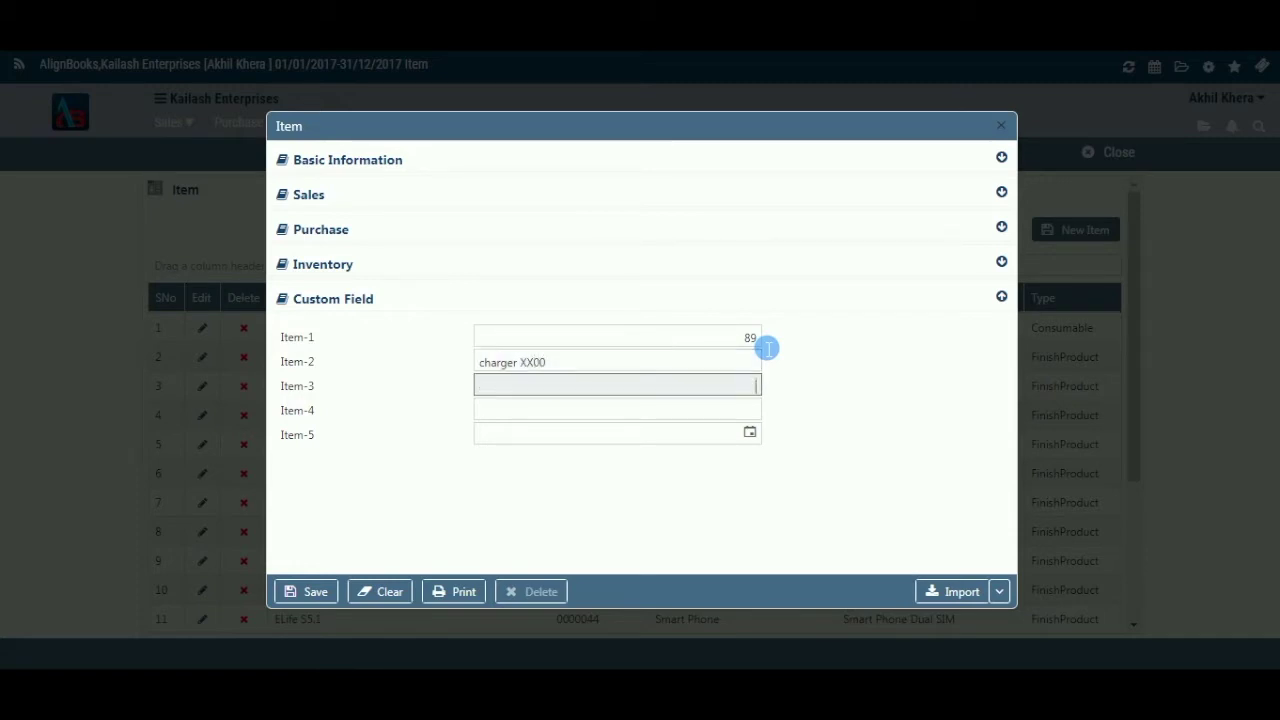
pyautogui.write('40,000')
pyautogui.press('Tab')
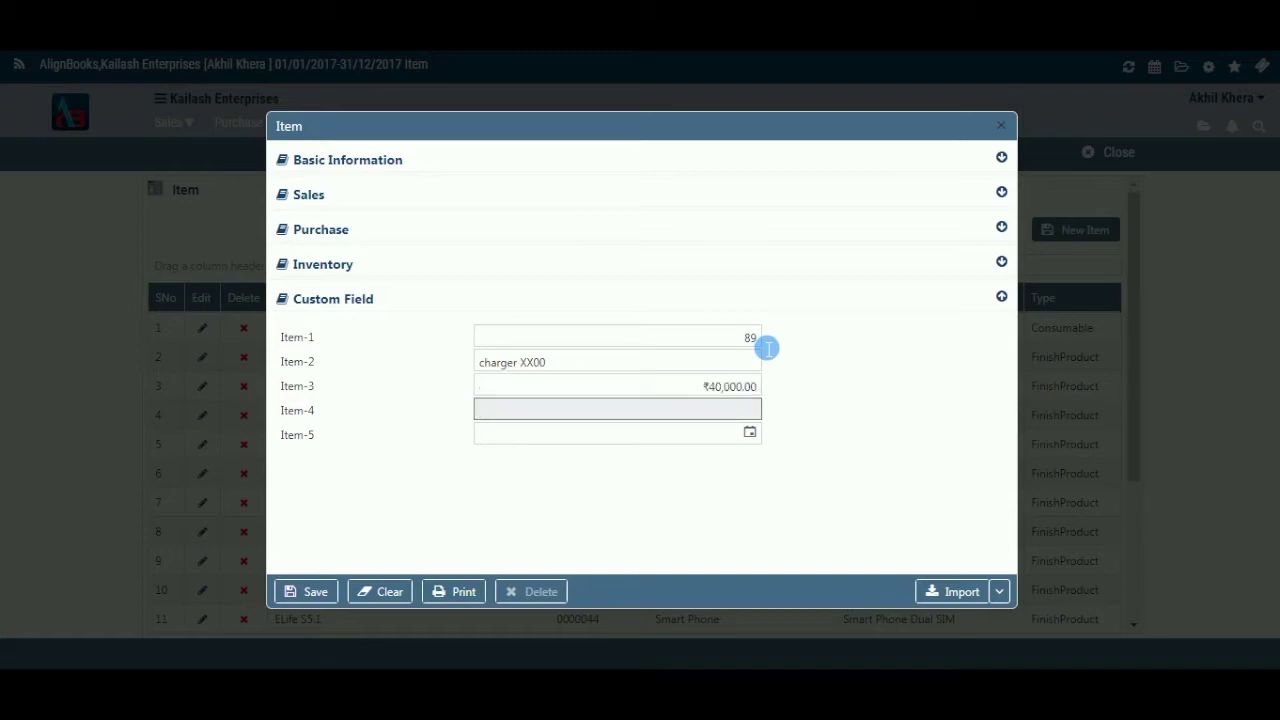
pyautogui.write('Ab09')
pyautogui.press('Tab')
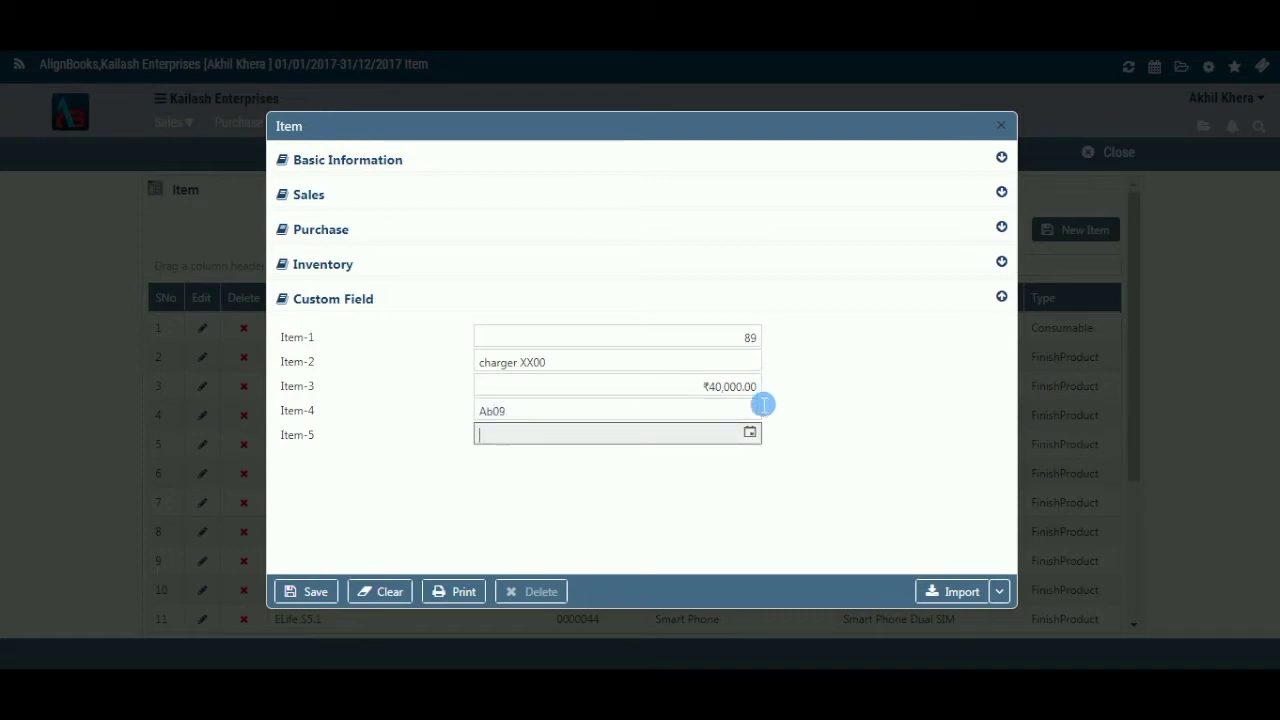
# Step: Set the Item-5 date to 6 July 2017 and save the Charger item
pyautogui.click(751, 433)
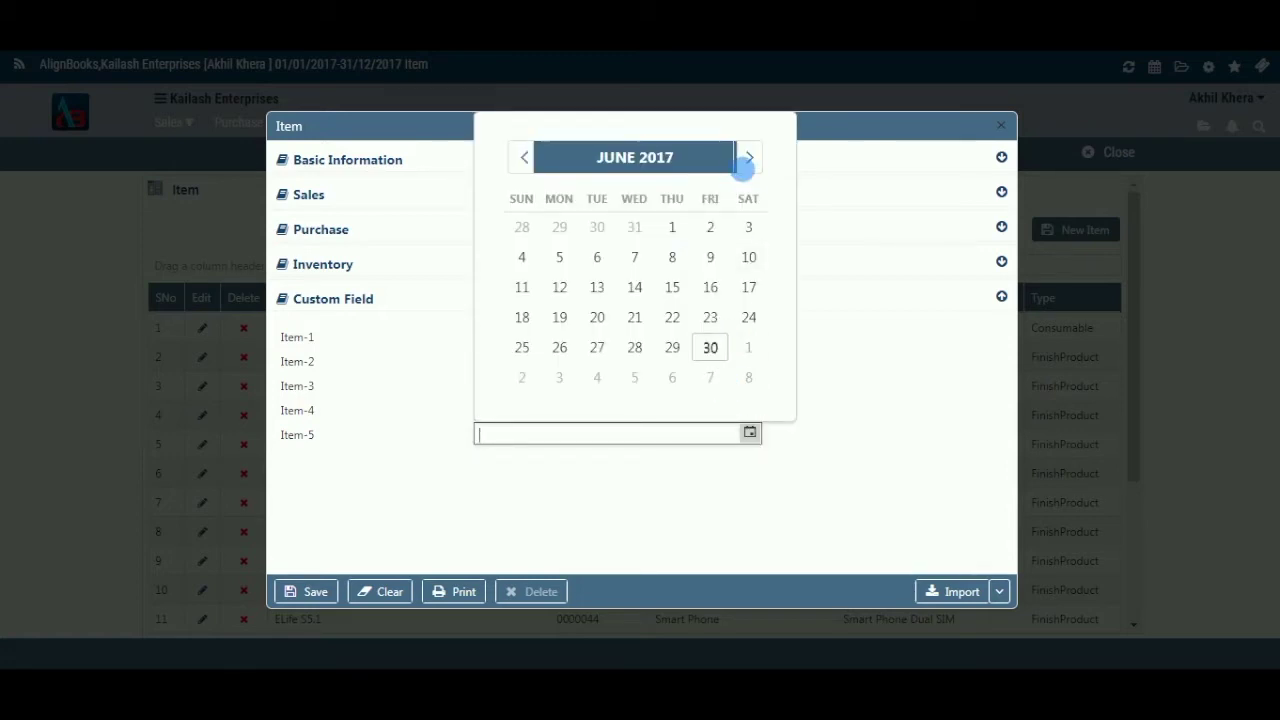
pyautogui.click(749, 157)
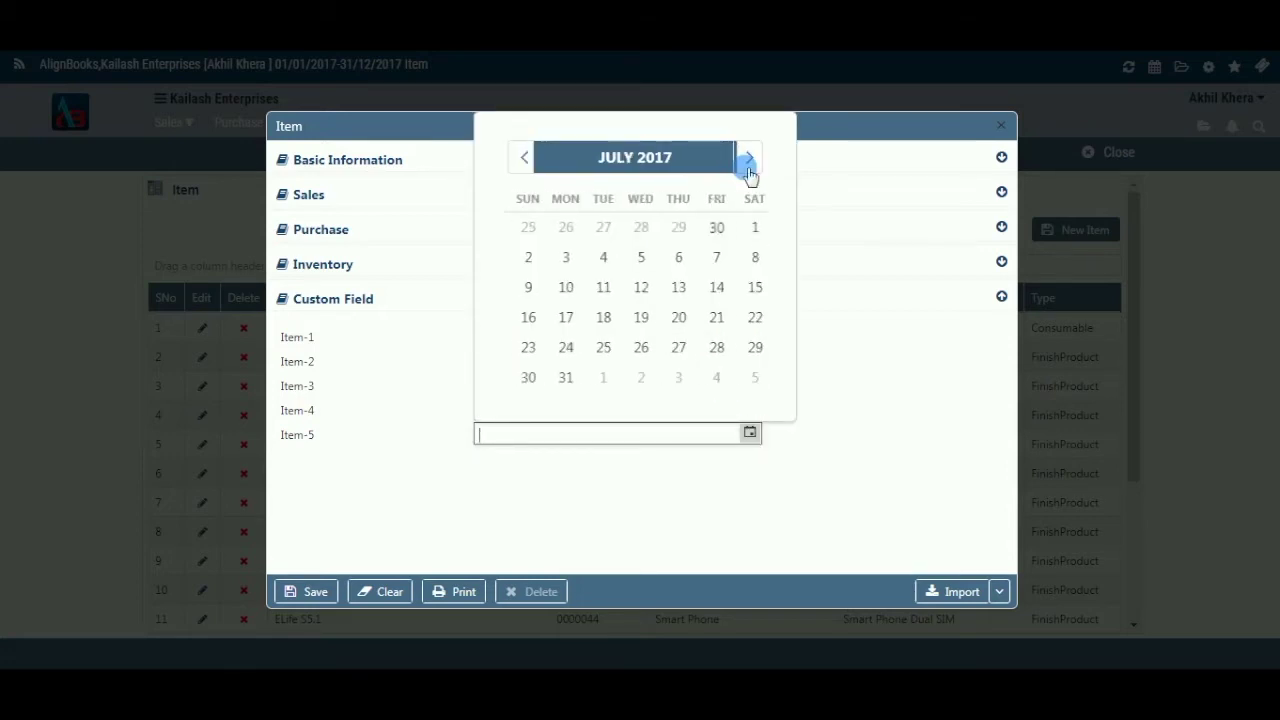
pyautogui.click(680, 262)
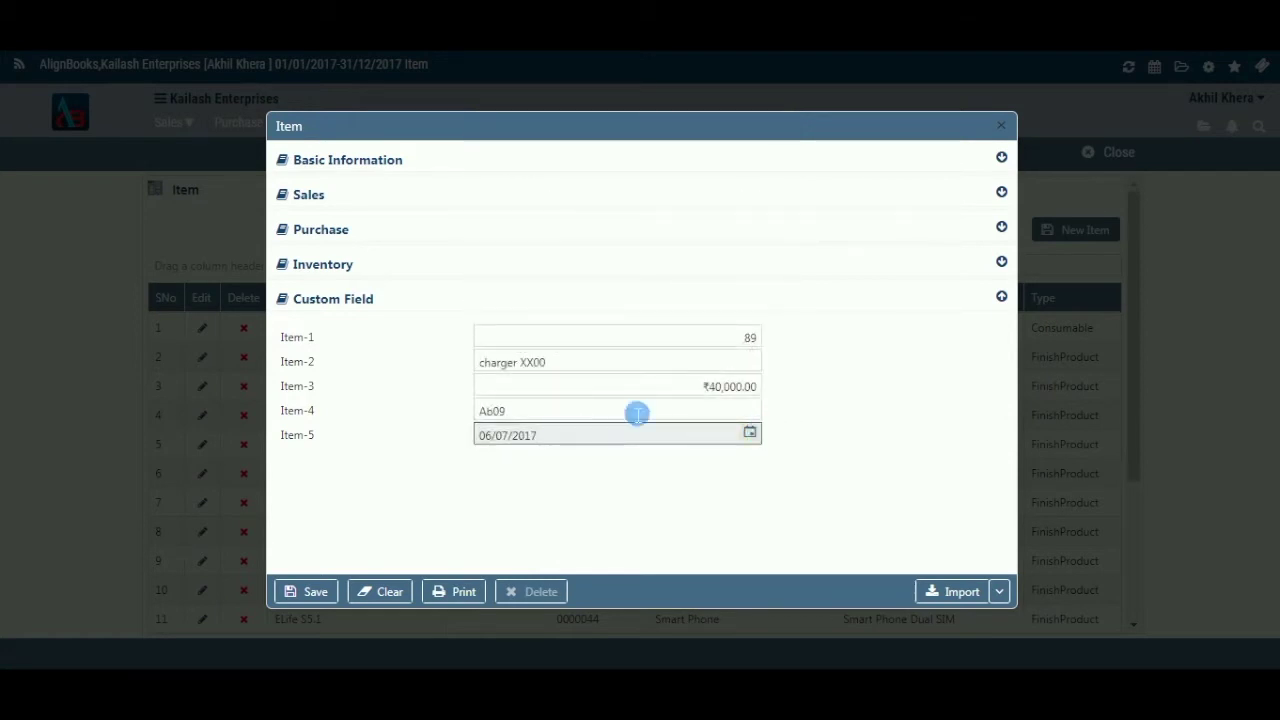
pyautogui.click(310, 595)
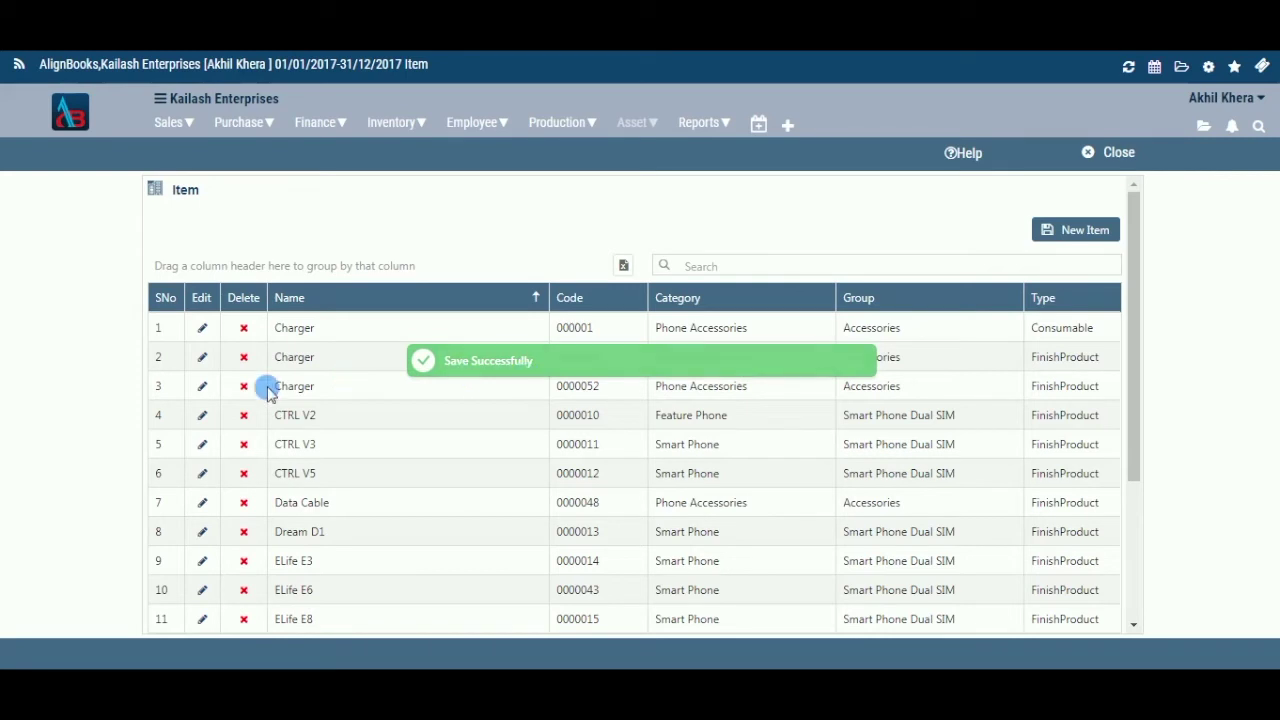
# Step: Open item 0000052 for editing, try Print and Import's DownloadFormat, then clear the form
pyautogui.click(203, 387)
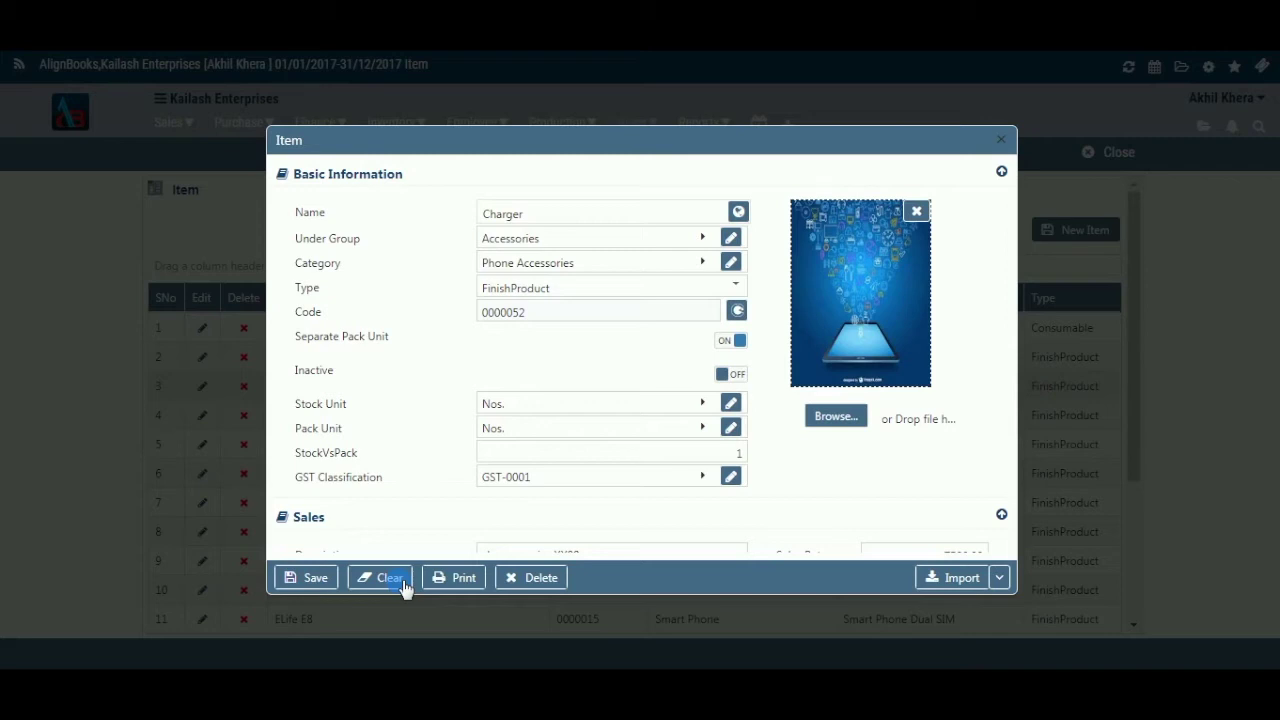
pyautogui.click(463, 582)
pyautogui.click(1001, 580)
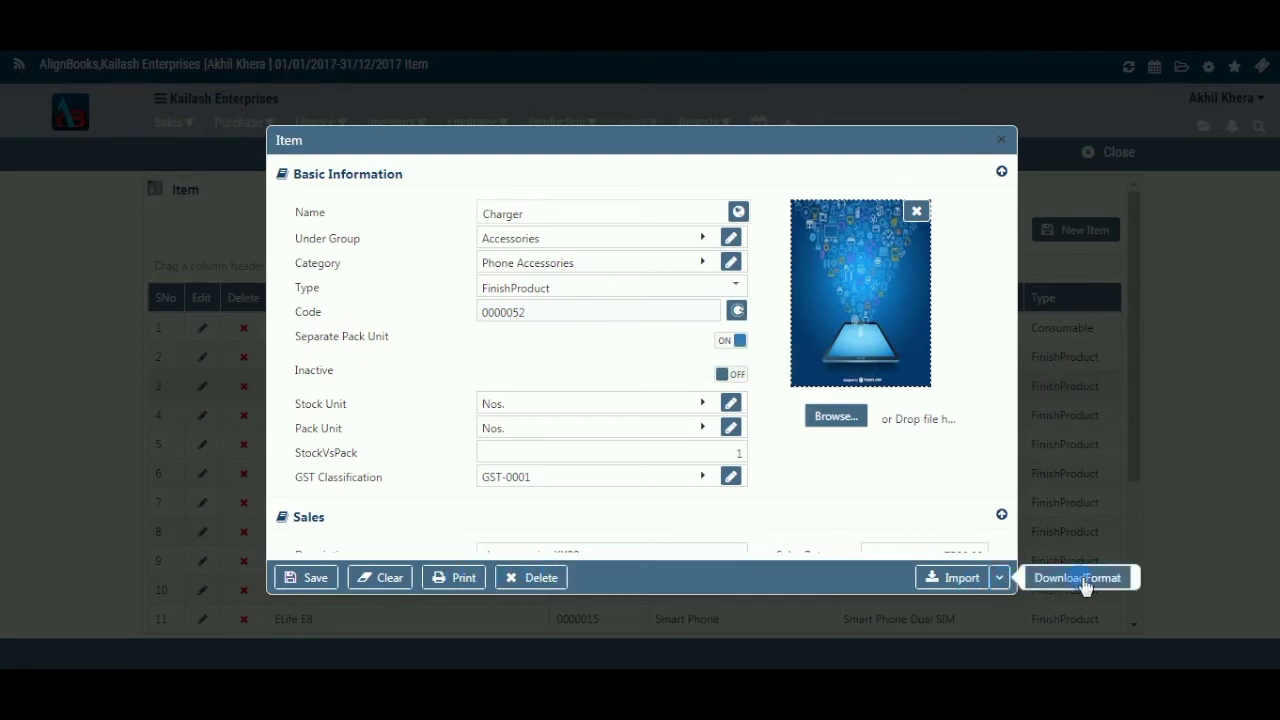
pyautogui.click(979, 596)
pyautogui.click(1088, 580)
pyautogui.click(977, 580)
pyautogui.click(789, 243)
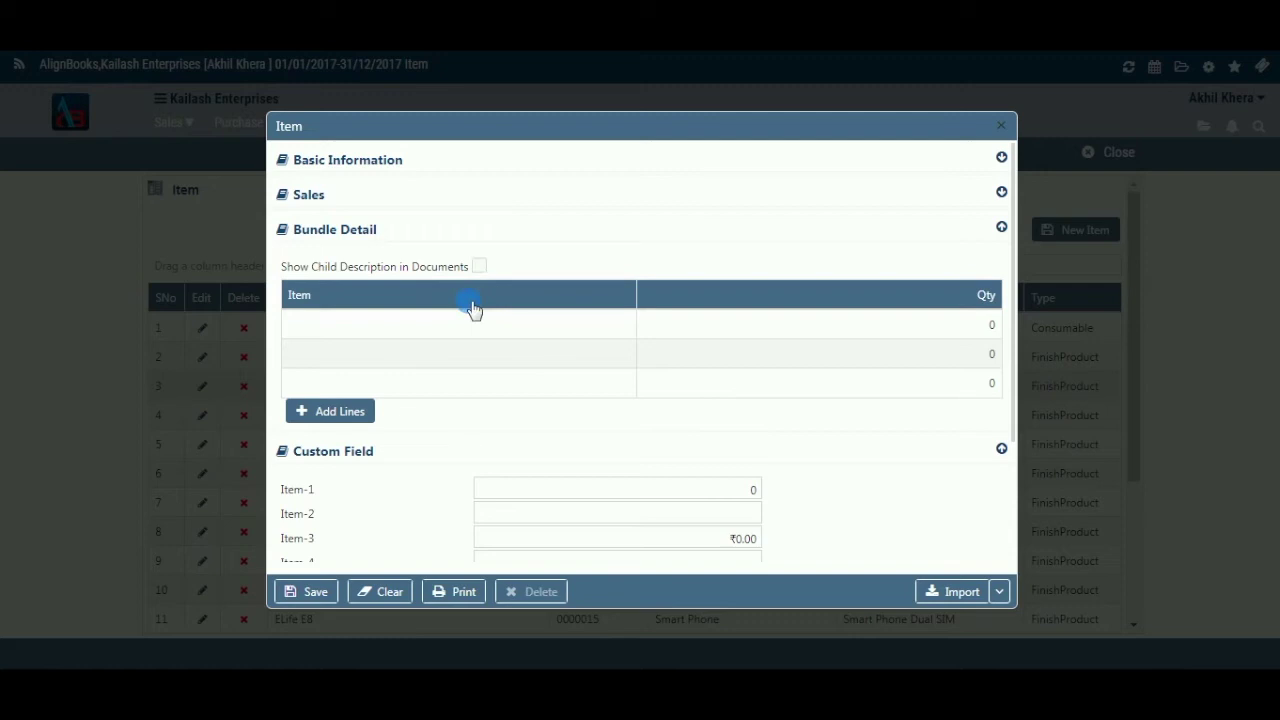
# Step: Turn on Show Child Description in Documents and browse the bundle item list without choosing
pyautogui.click(479, 267)
pyautogui.click(479, 267)
pyautogui.click(488, 325)
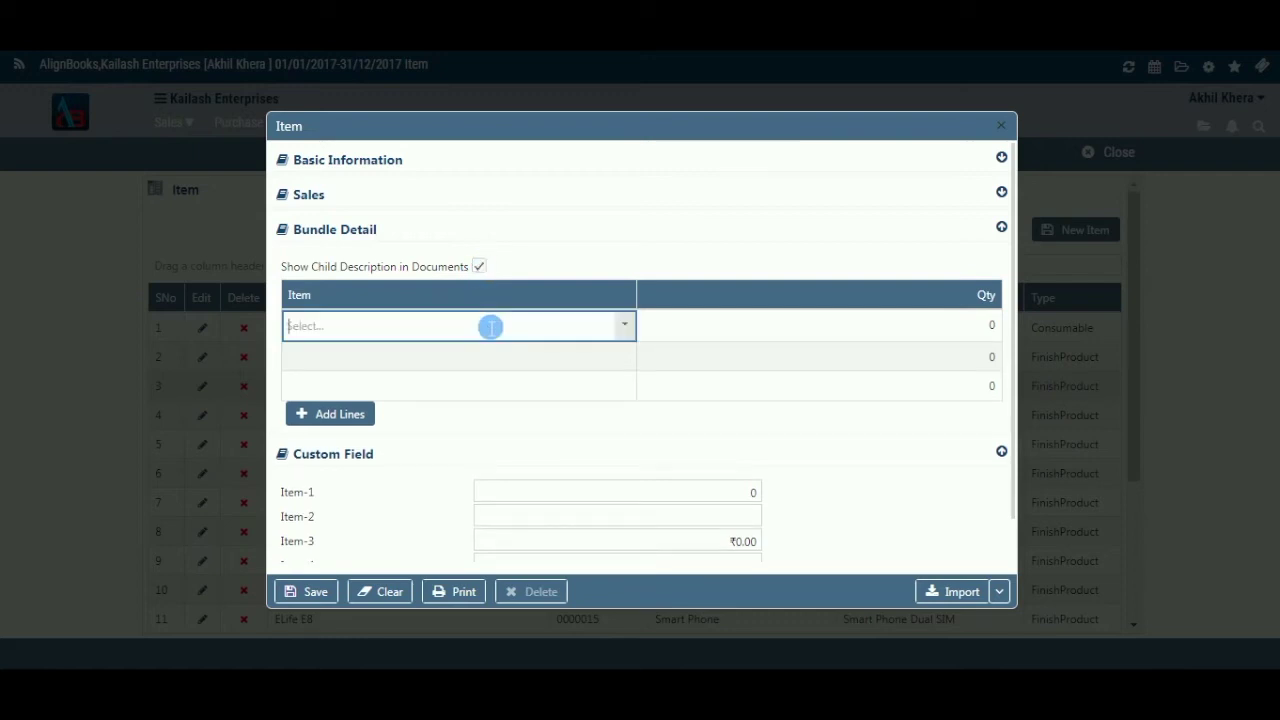
pyautogui.click(627, 325)
pyautogui.scroll(-5, 534, 403)
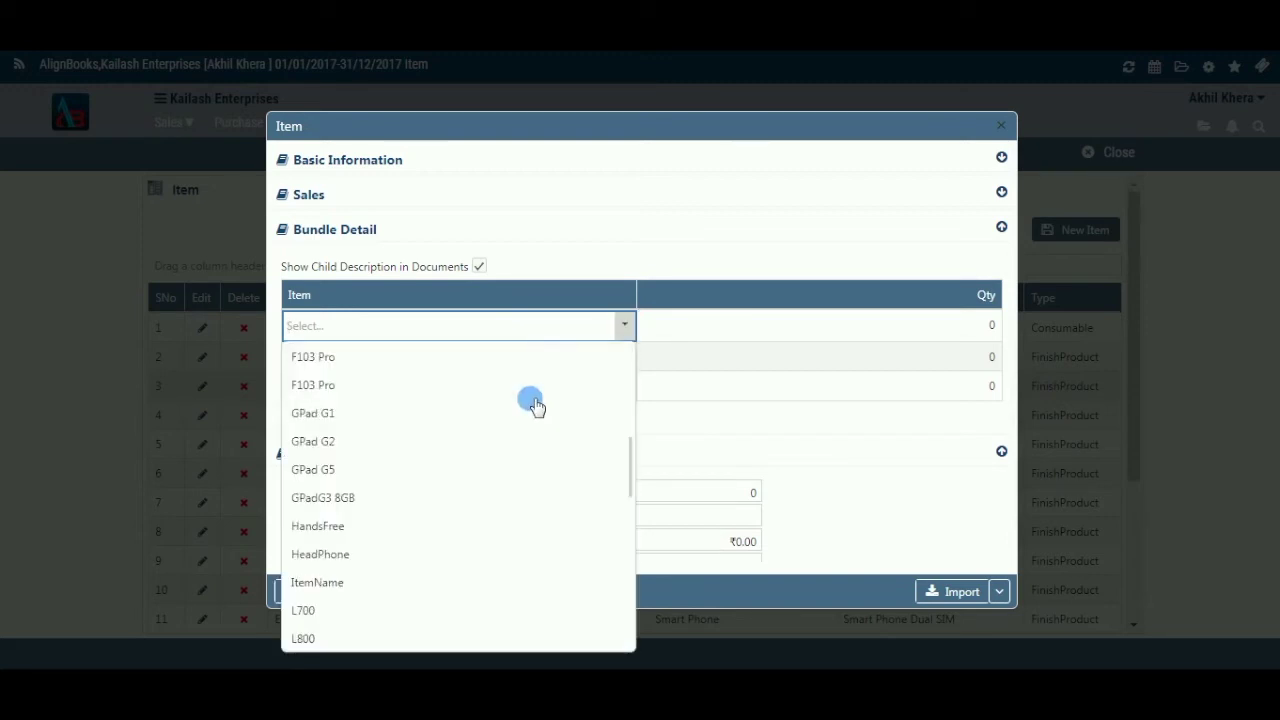
pyautogui.scroll(-5, 534, 403)
pyautogui.scroll(5, 534, 403)
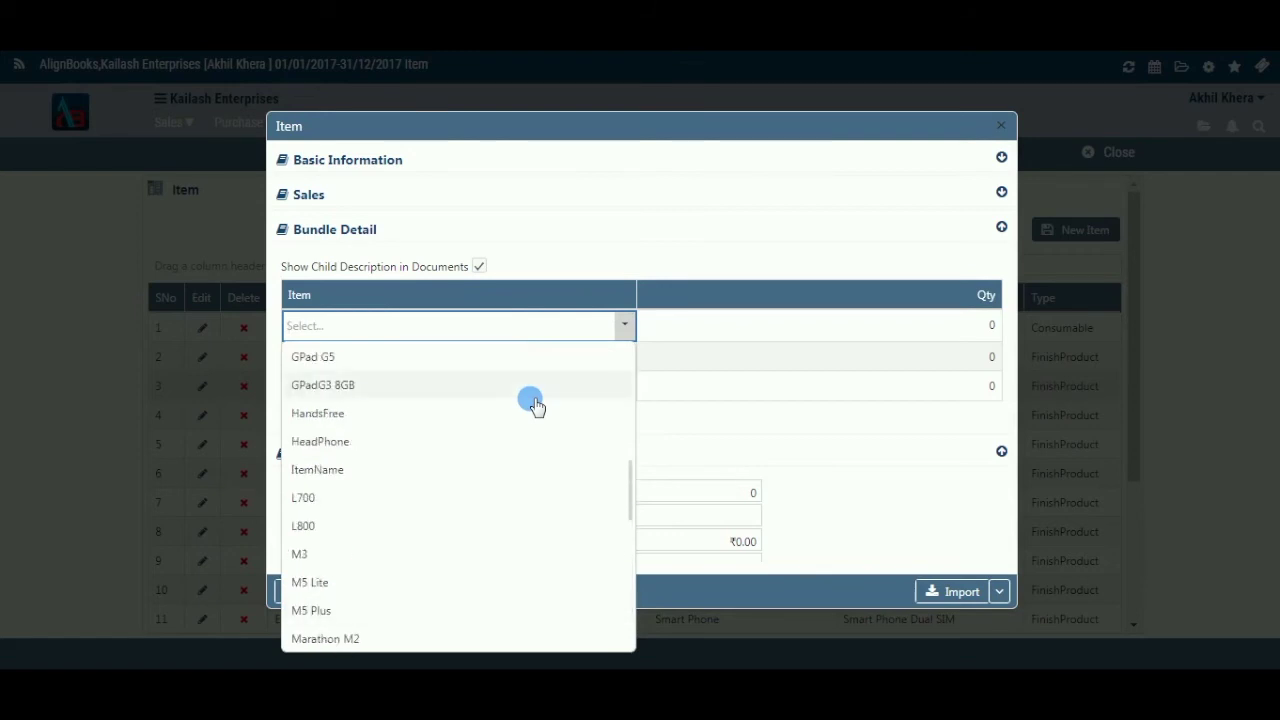
pyautogui.scroll(6, 534, 403)
pyautogui.click(983, 338)
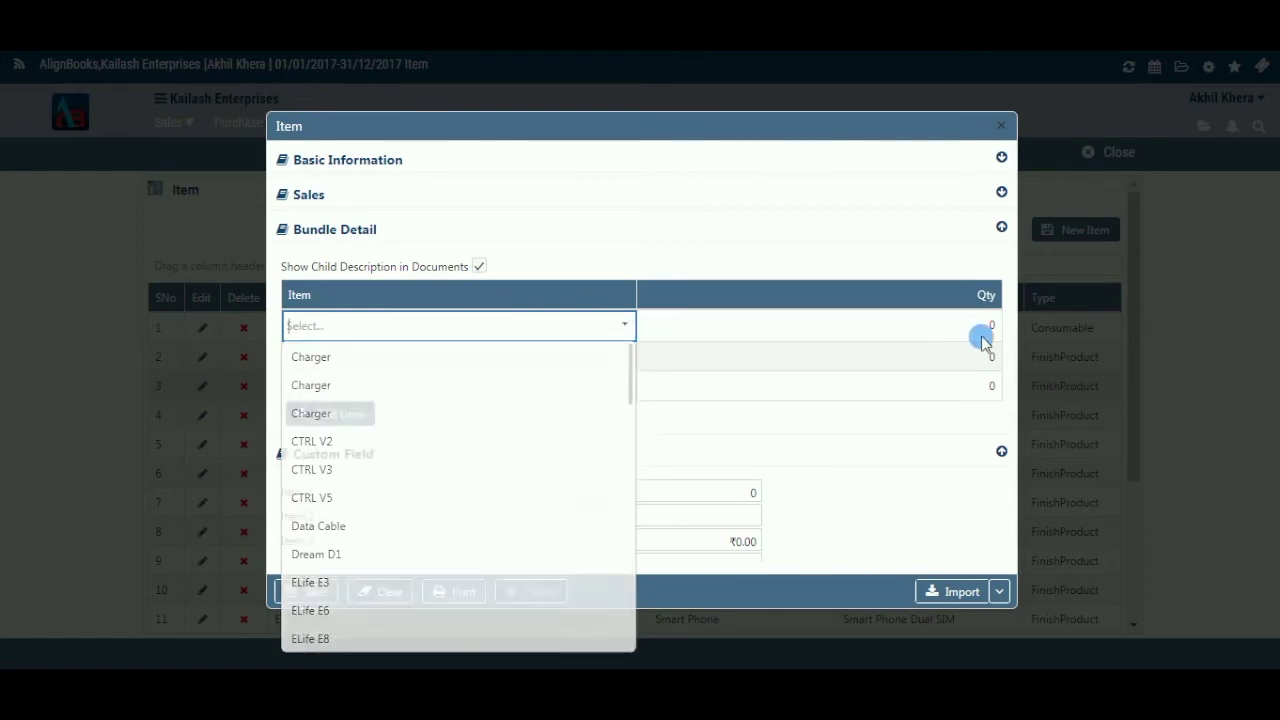
# Step: Edit the first bundle row's quantity, add lines, then close the form without saving
pyautogui.click(1000, 328)
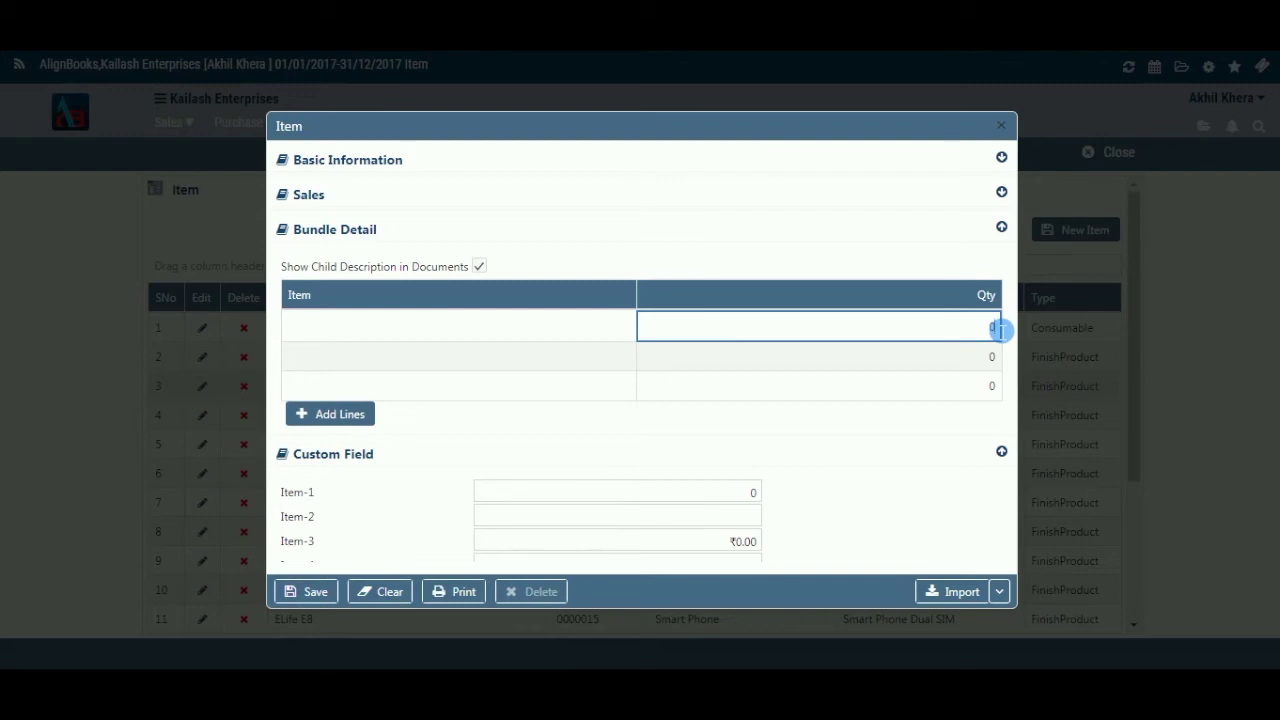
pyautogui.doubleClick(988, 328)
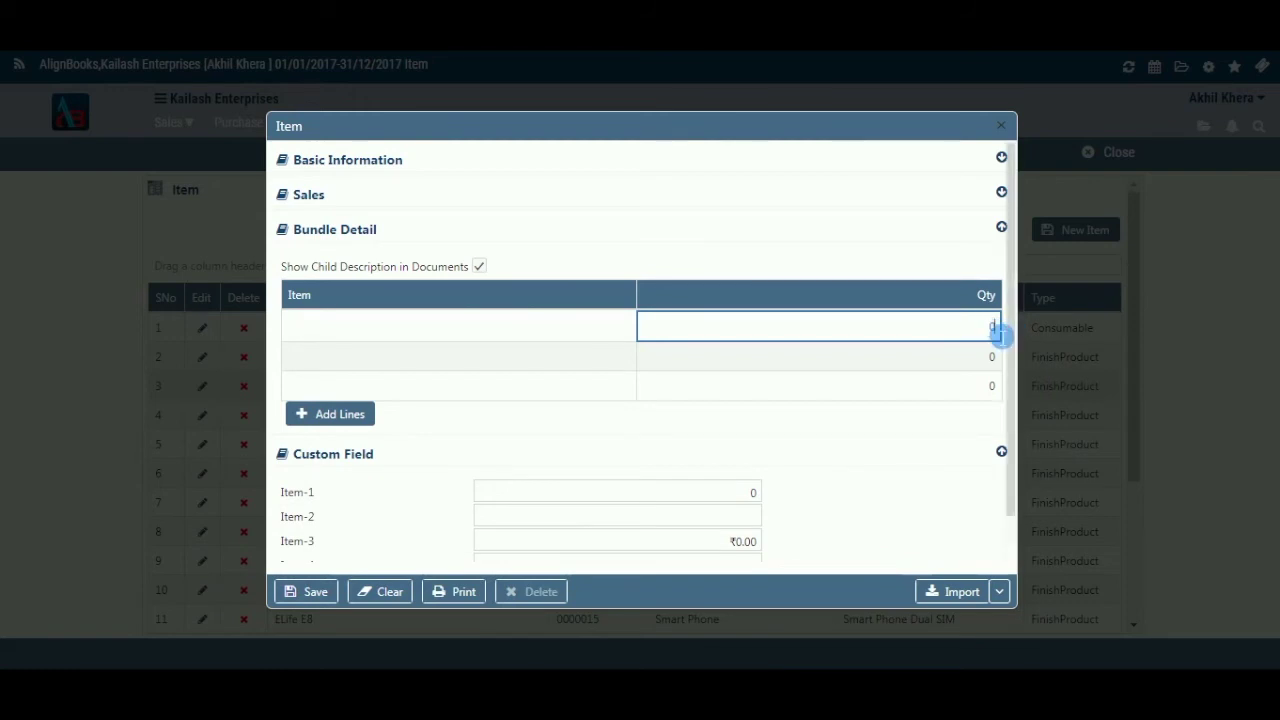
pyautogui.click(328, 413)
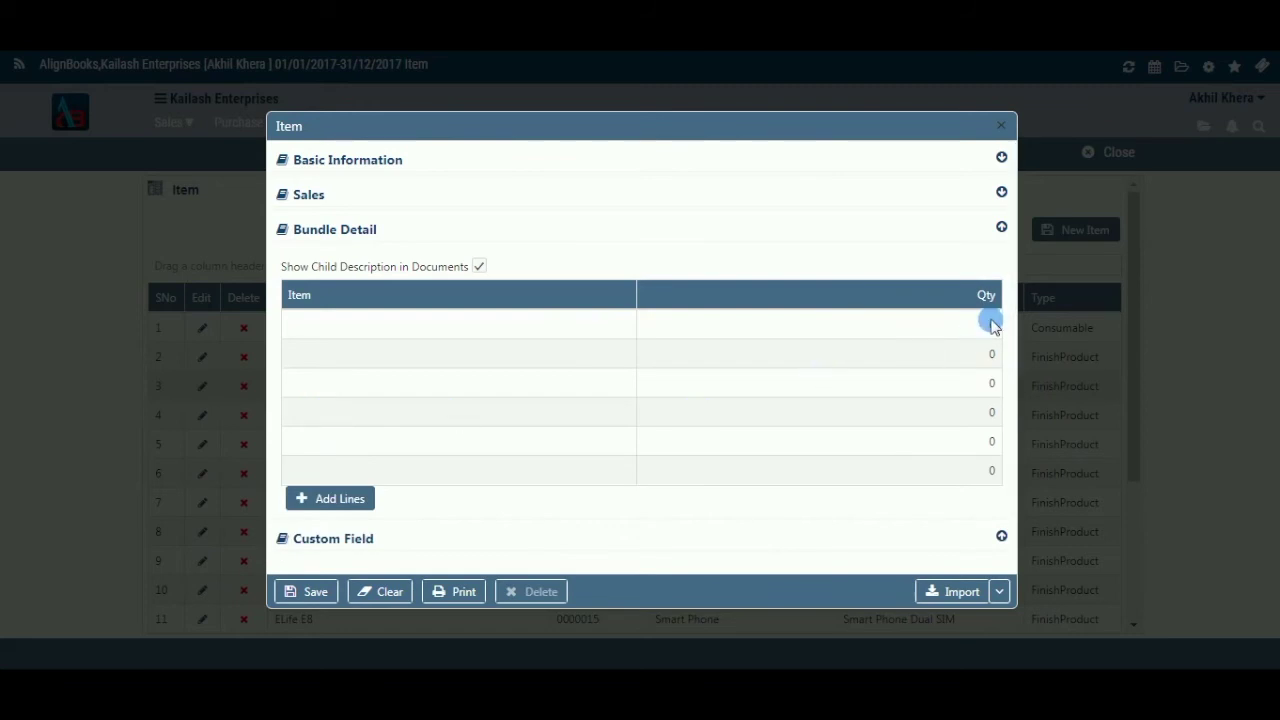
pyautogui.scroll(-2, 930, 390)
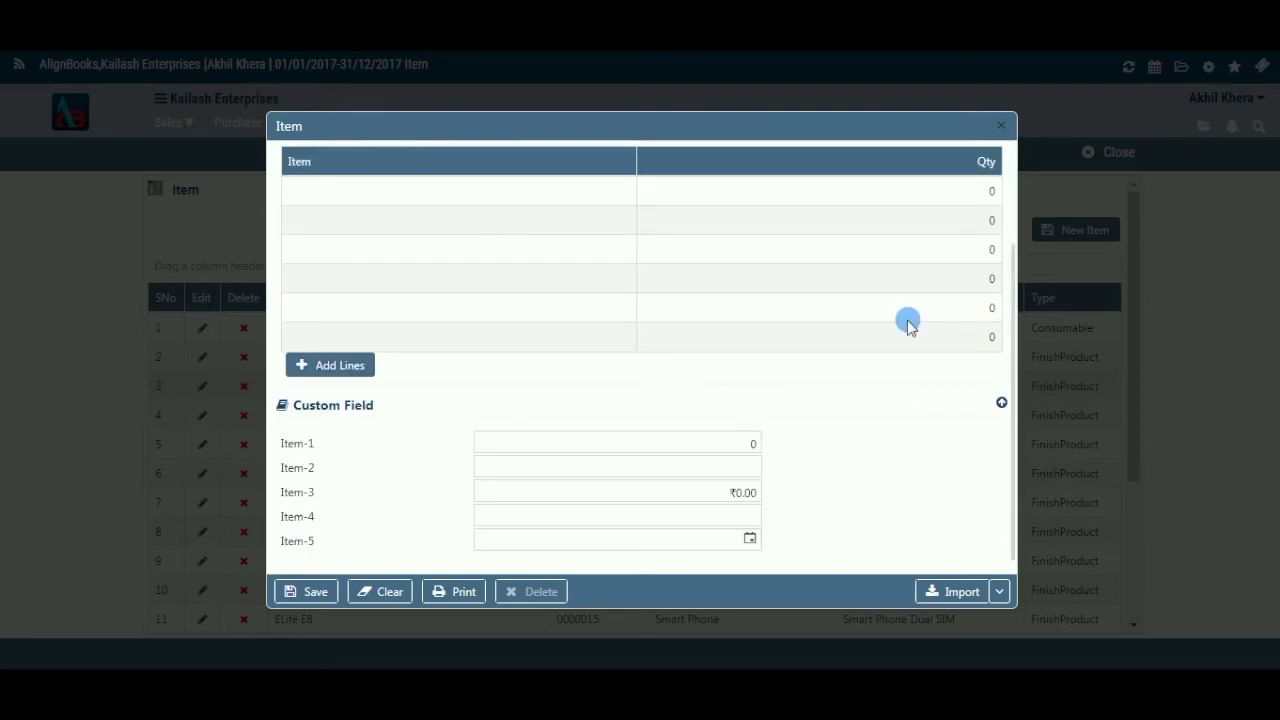
pyautogui.scroll(2, 908, 323)
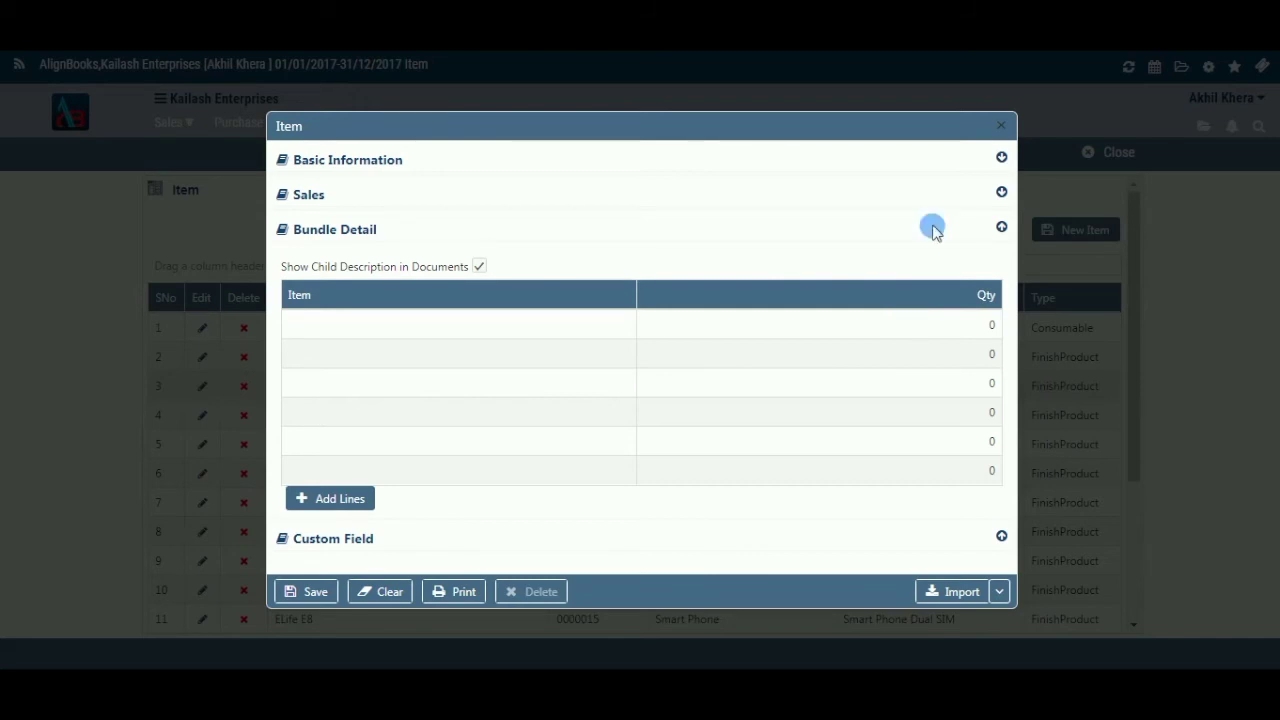
pyautogui.click(1000, 126)
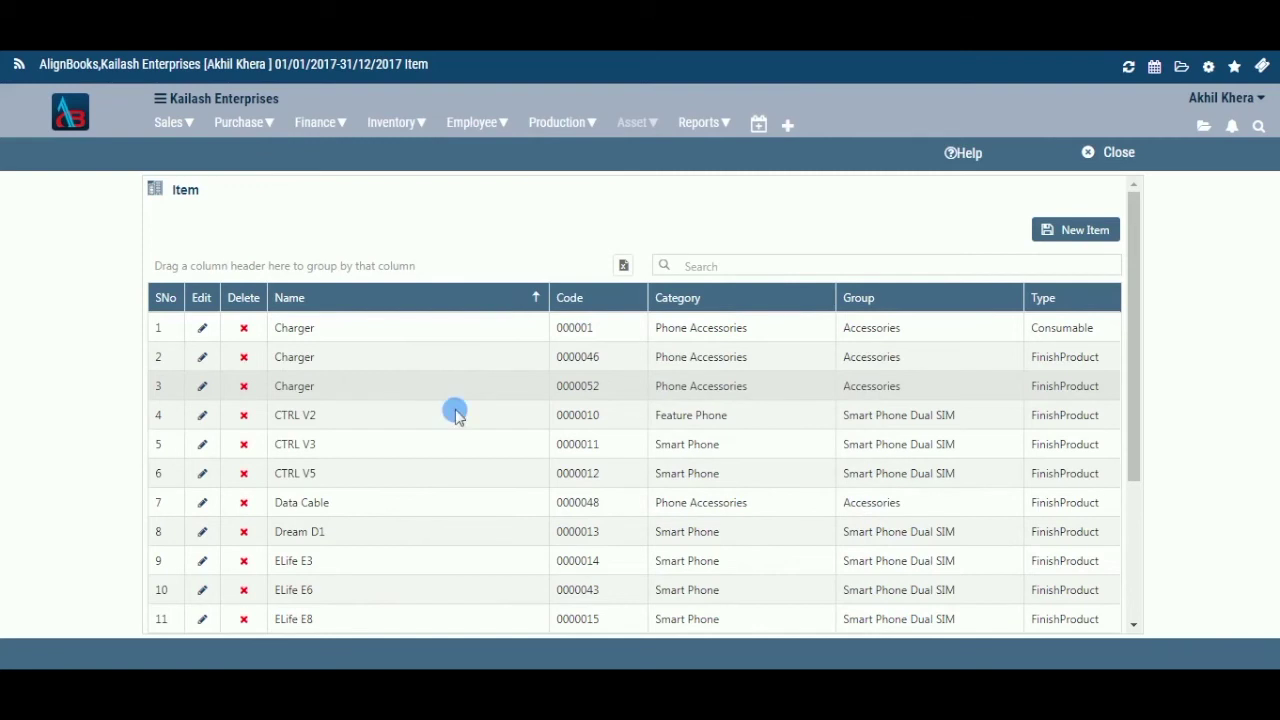
pyautogui.click(202, 388)
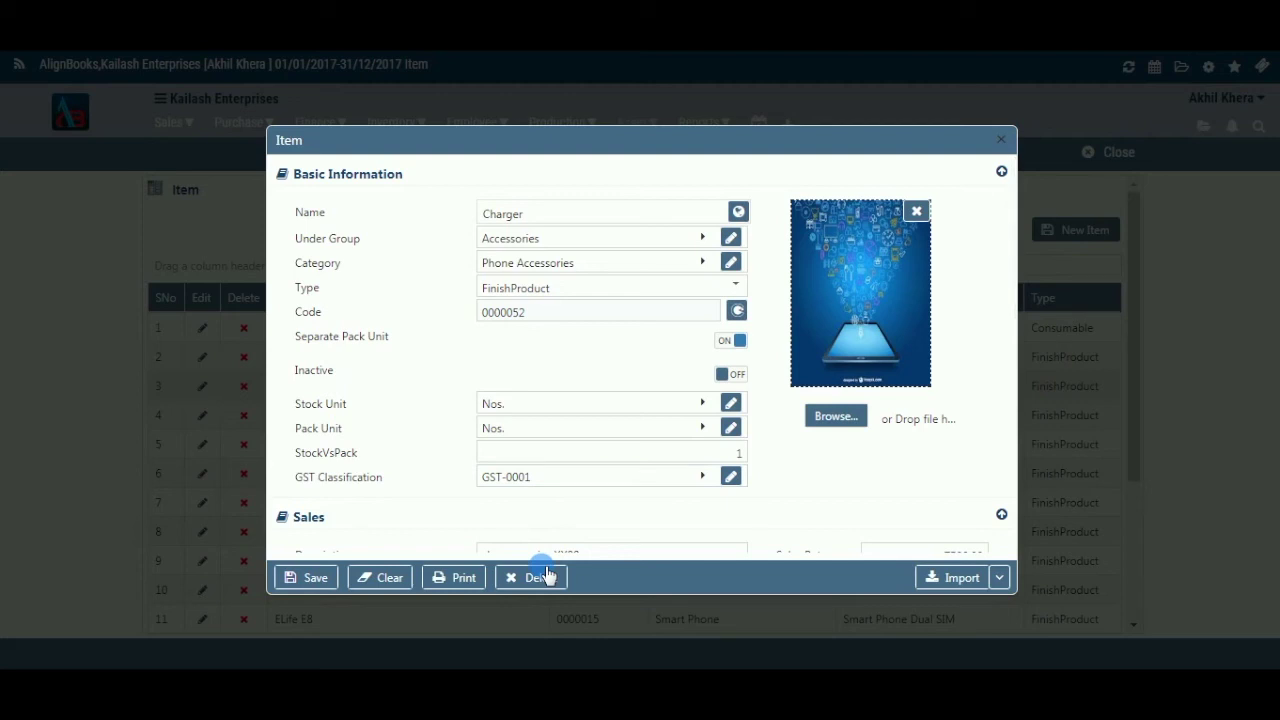
pyautogui.click(1001, 141)
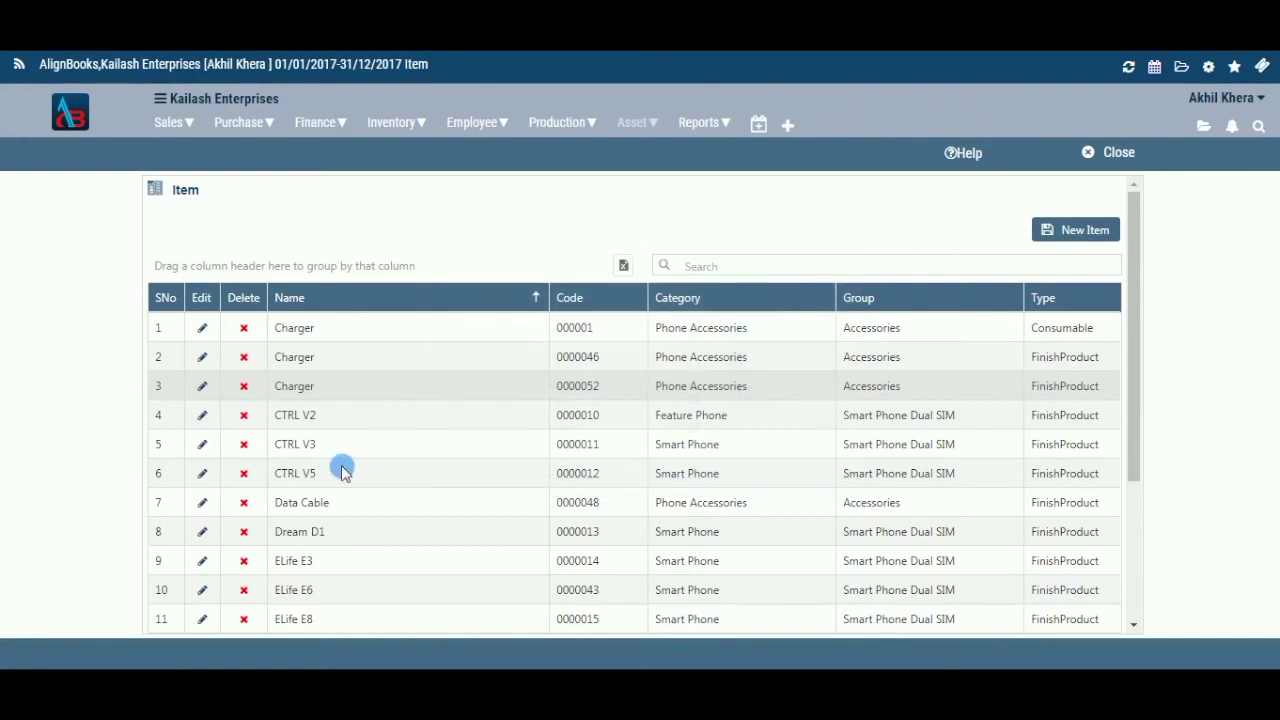
pyautogui.click(245, 387)
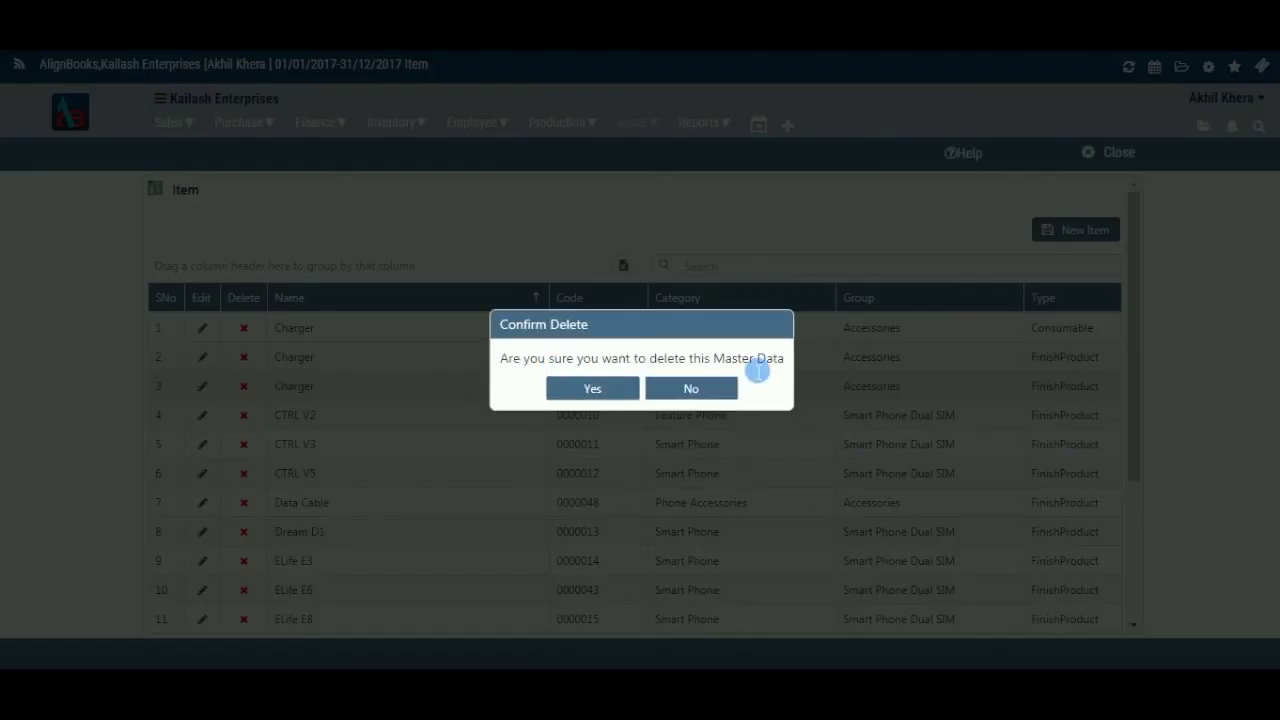
pyautogui.click(693, 388)
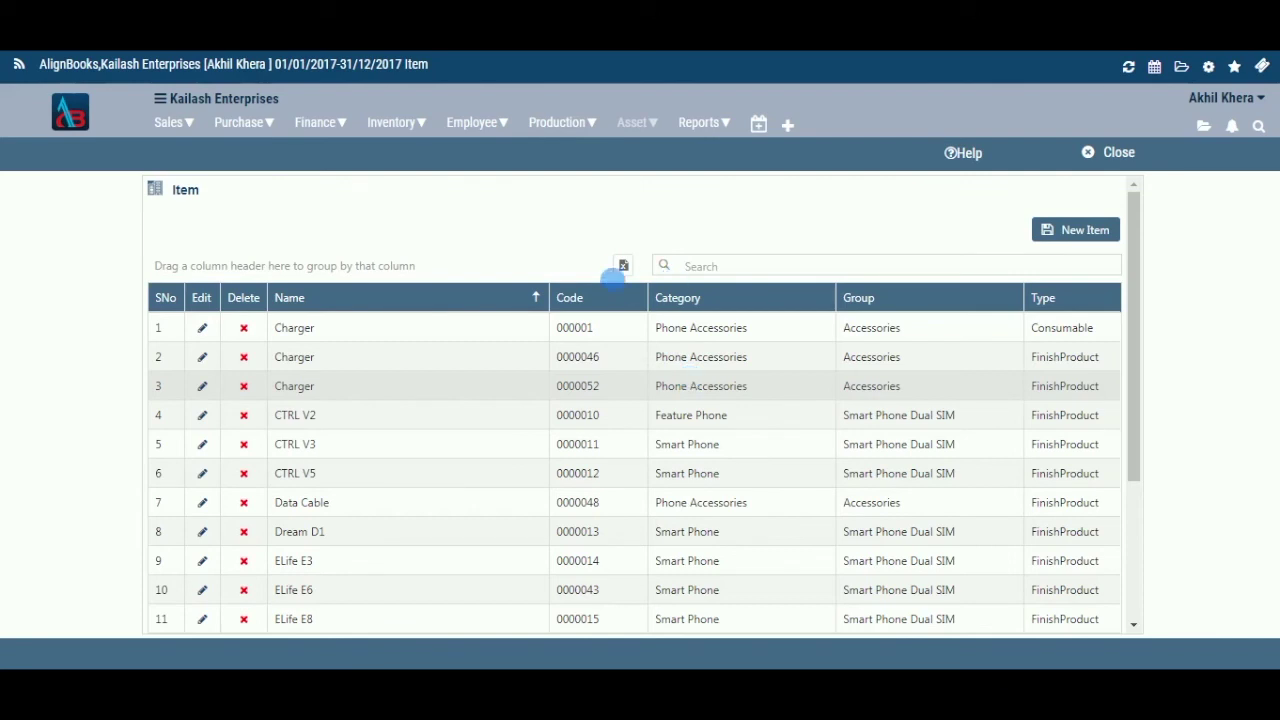
pyautogui.click(624, 270)
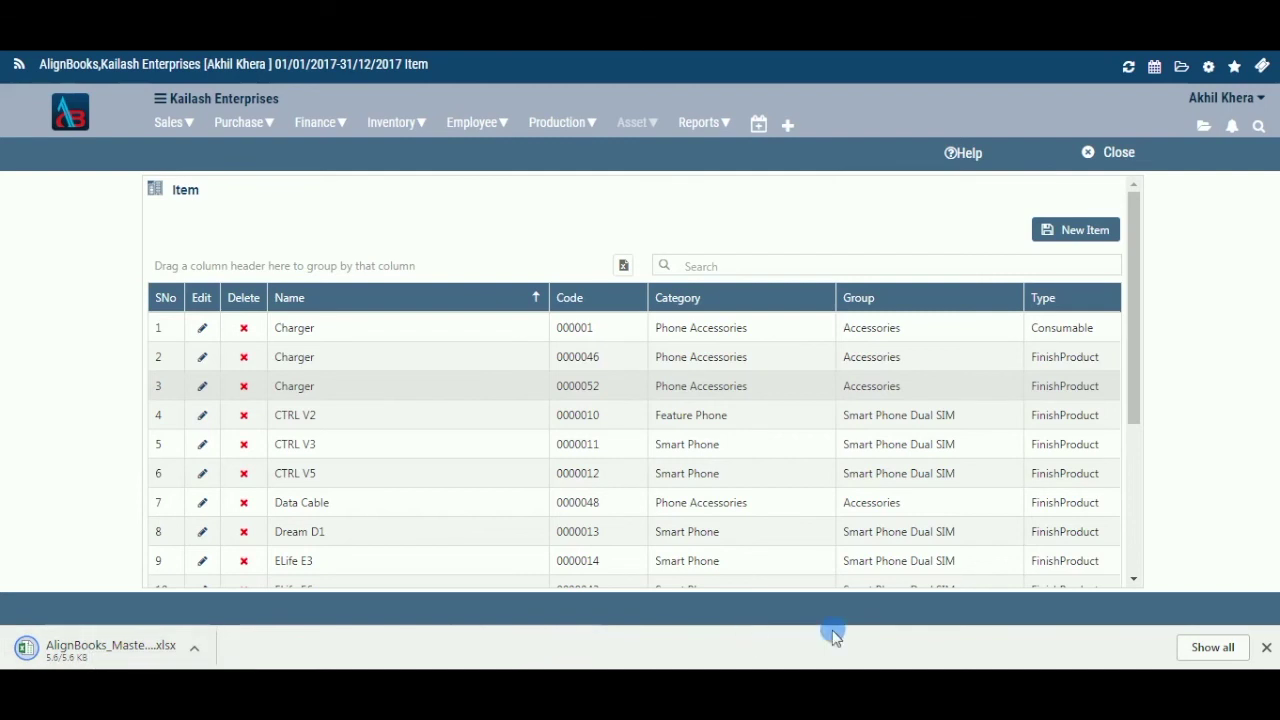
# Step: Search the item list for 'charger', then clear the search
pyautogui.click(785, 267)
pyautogui.write('ch')
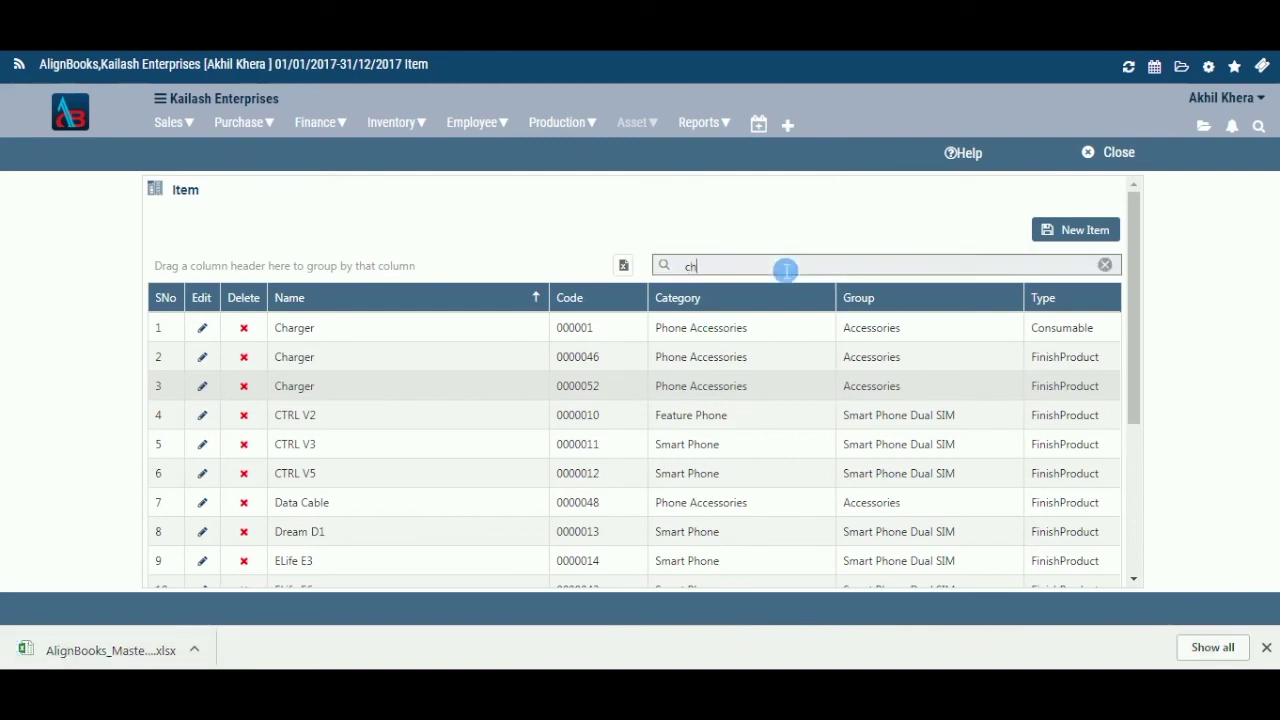
pyautogui.write('arger')
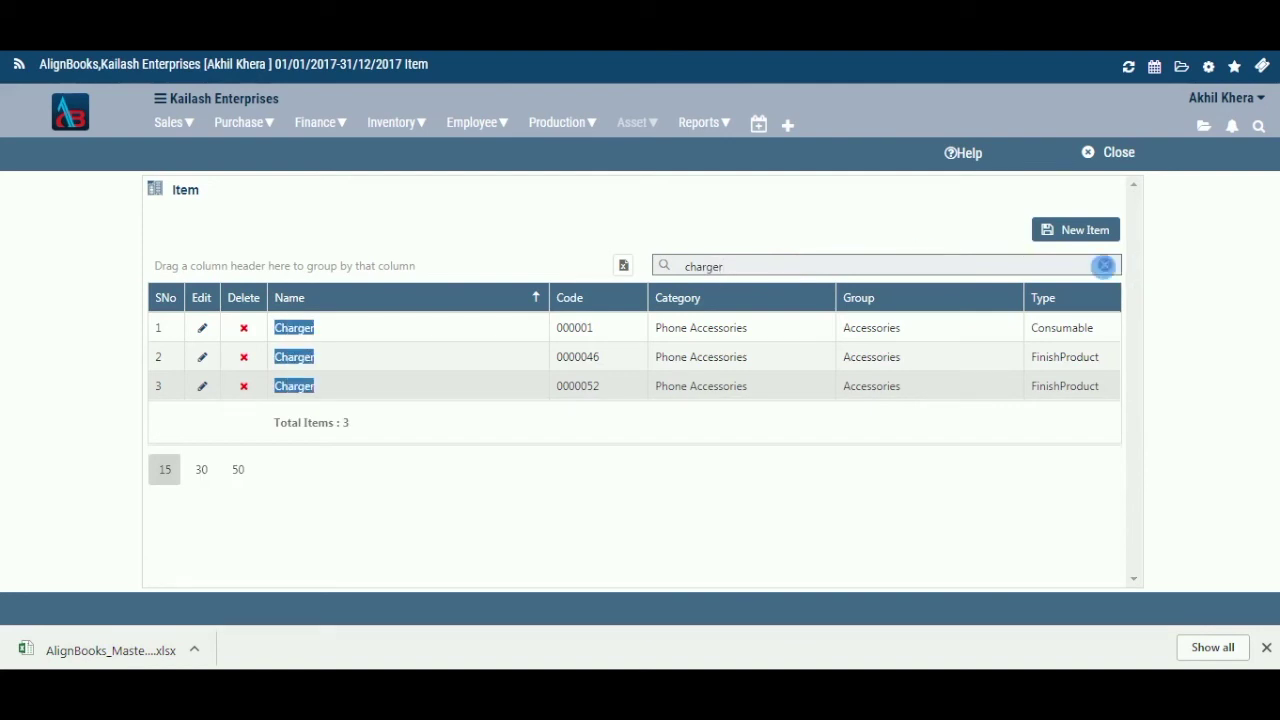
pyautogui.click(1105, 264)
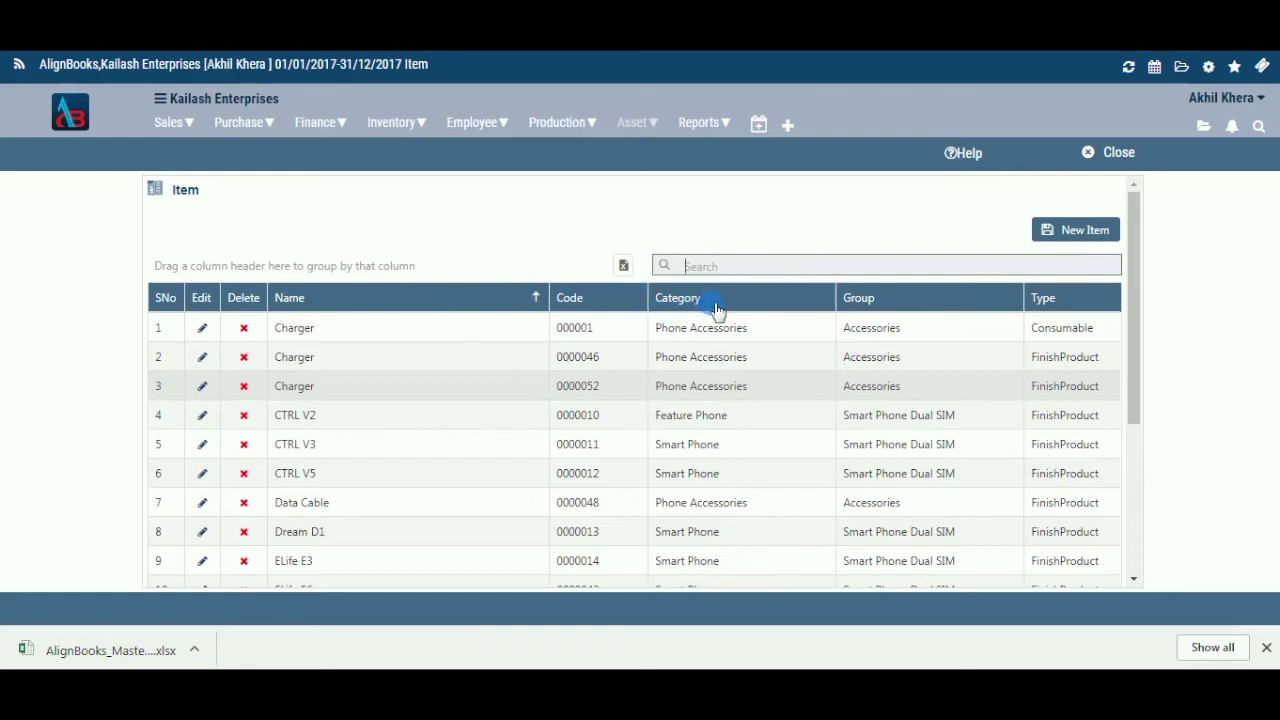
# Step: Group the list by Category and ungroup it, then sort by Name descending and back ascending
pyautogui.moveTo(714, 300); pyautogui.dragTo(322, 254)
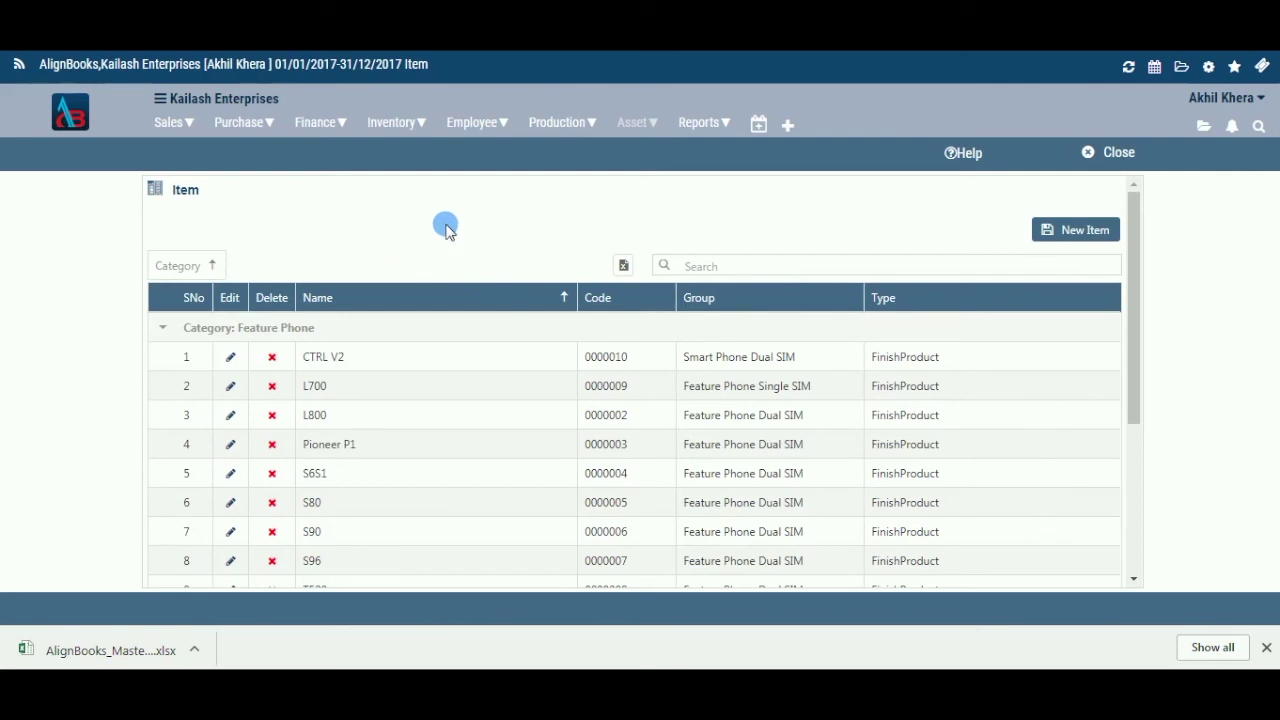
pyautogui.moveTo(209, 260); pyautogui.dragTo(809, 319)
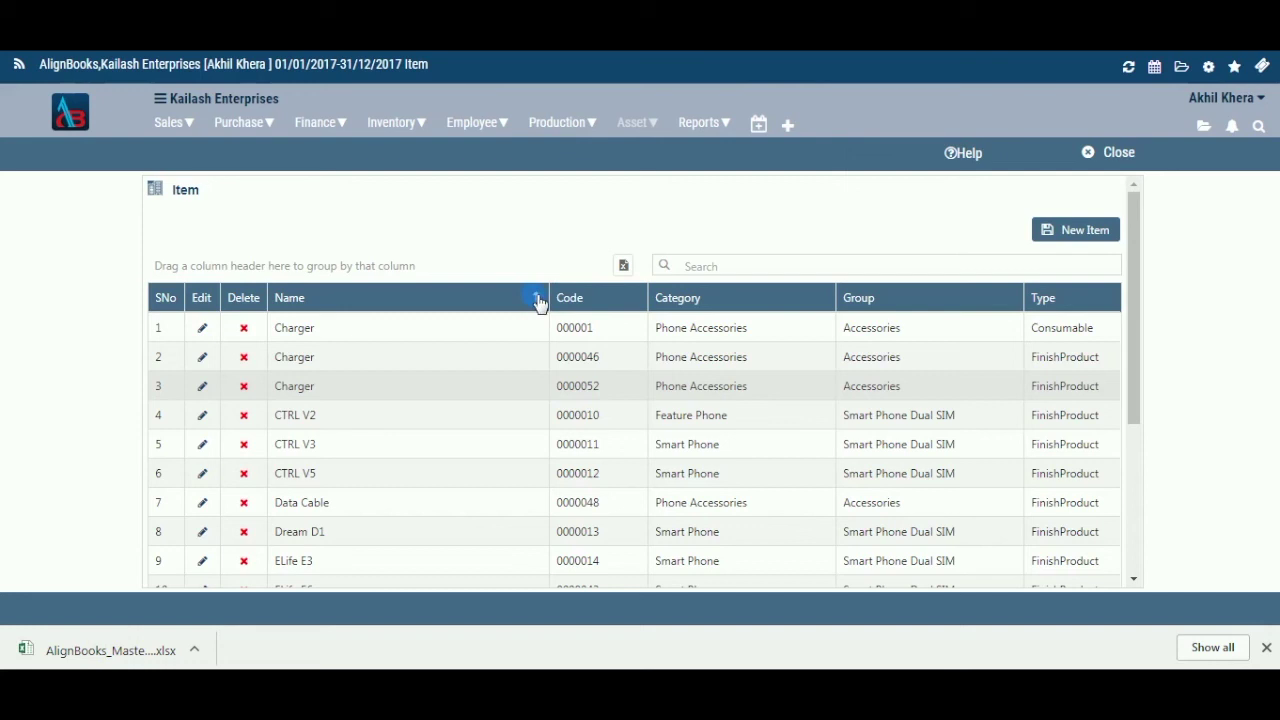
pyautogui.click(537, 301)
pyautogui.click(537, 301)
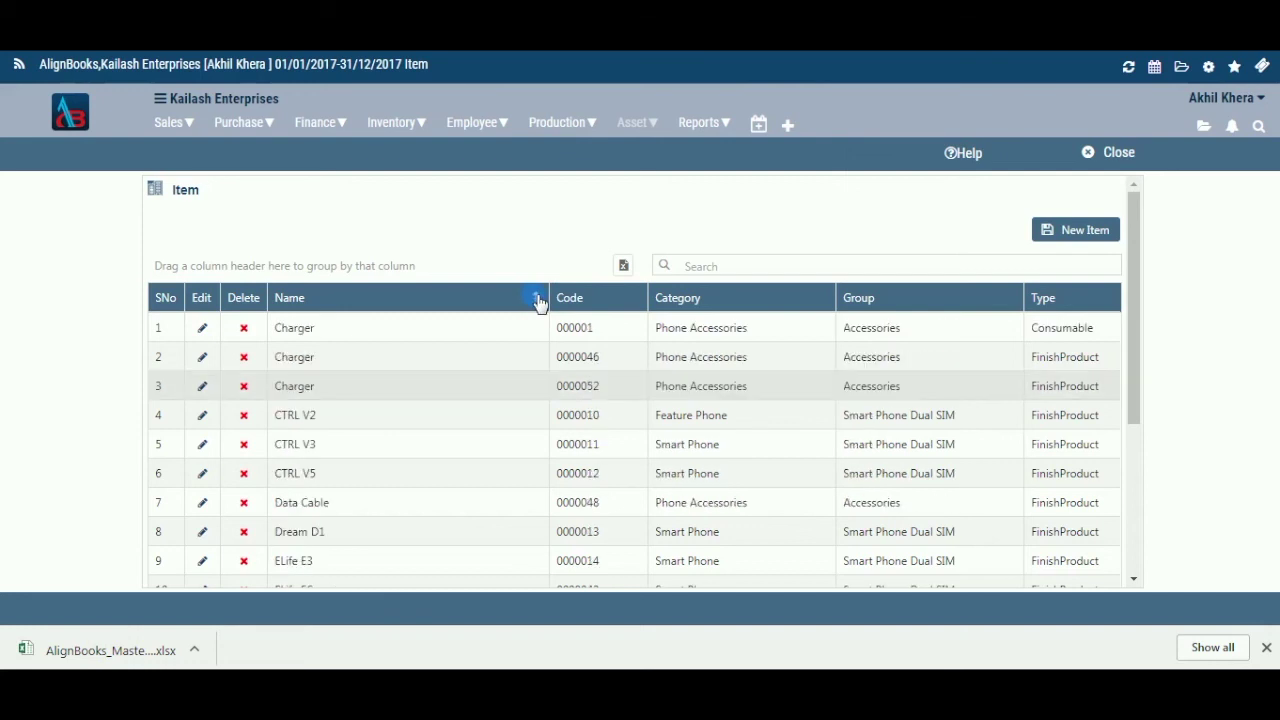